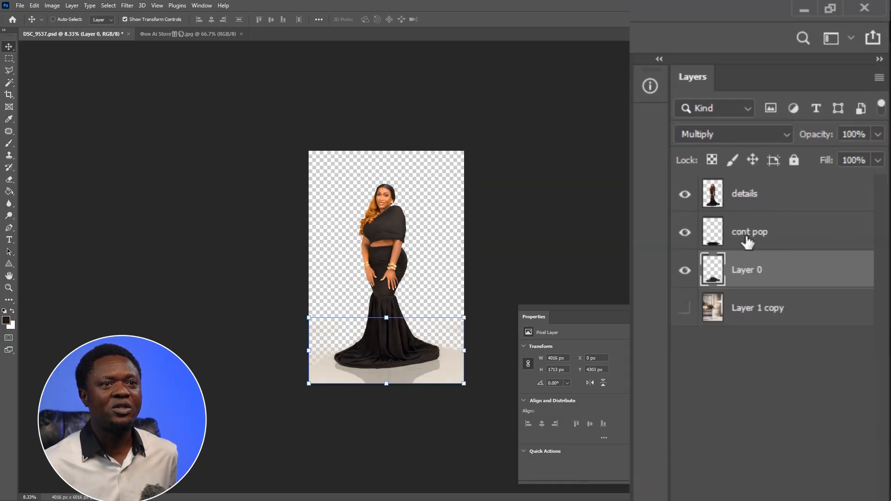
- Rename the cont pop layer as reflection
{"action": "left_click", "coordinate": [747, 241]}
{"action": "double_click", "coordinate": [749, 233]}
{"action": "type", "text": "reflection"}
{"action": "key", "text": "Return"}
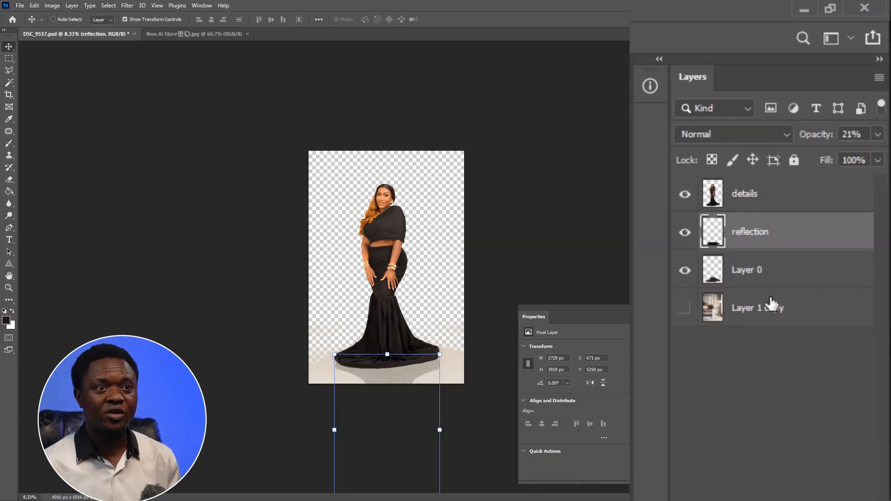
- Rename Layer 0 as Shadeow and delete the hidden Layer 1 copy layer
{"action": "left_click", "coordinate": [753, 269]}
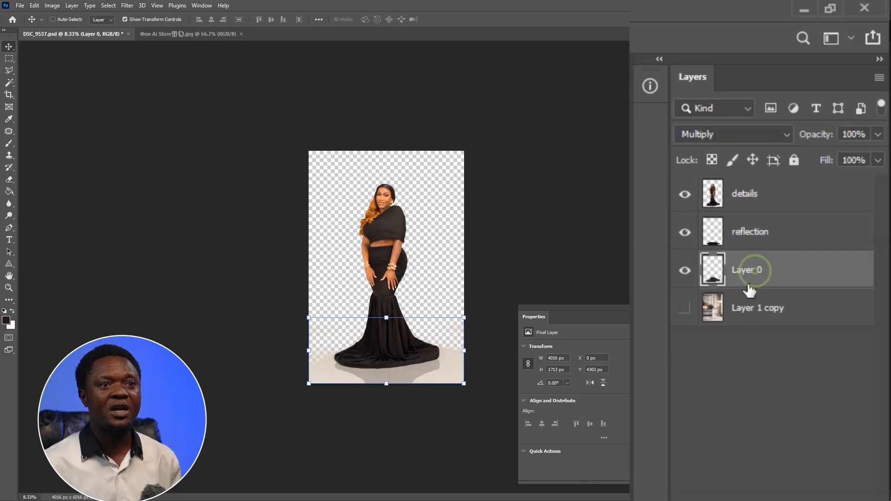
{"action": "double_click", "coordinate": [753, 270]}
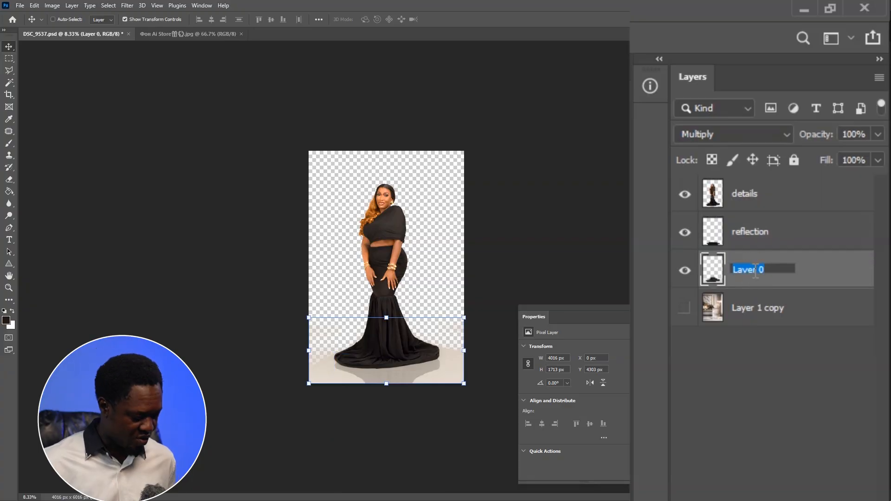
{"action": "type", "text": "Shadeow"}
{"action": "left_click", "coordinate": [784, 308]}
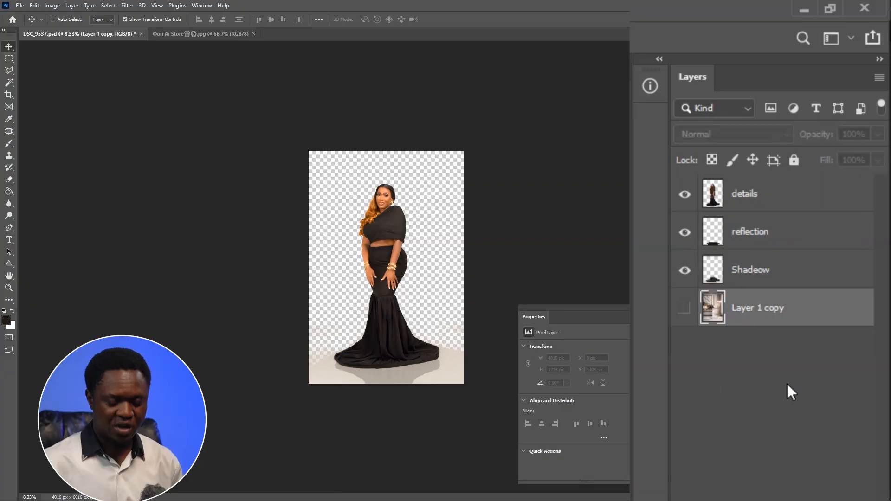
{"action": "key", "text": "Delete"}
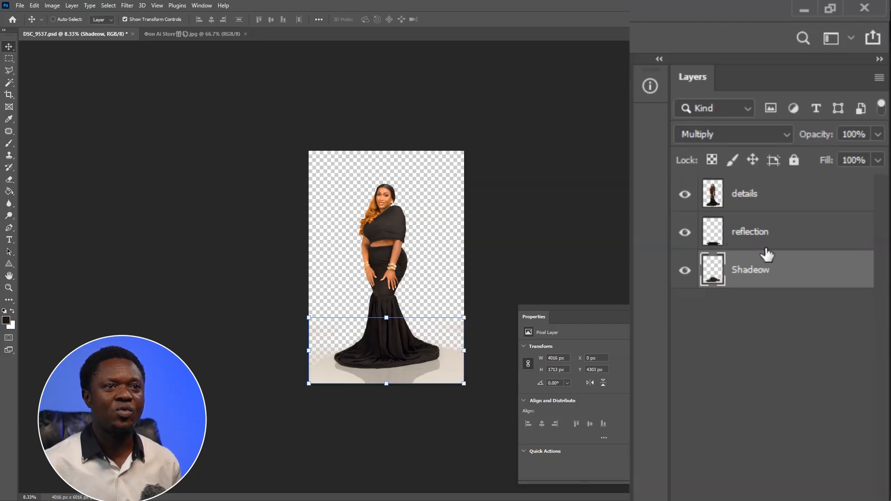
- Toggle the visibility of the Shadeow, reflection and details layers to check what each one contributes to the cut-out
{"action": "left_click", "coordinate": [684, 270]}
{"action": "left_click", "coordinate": [684, 271]}
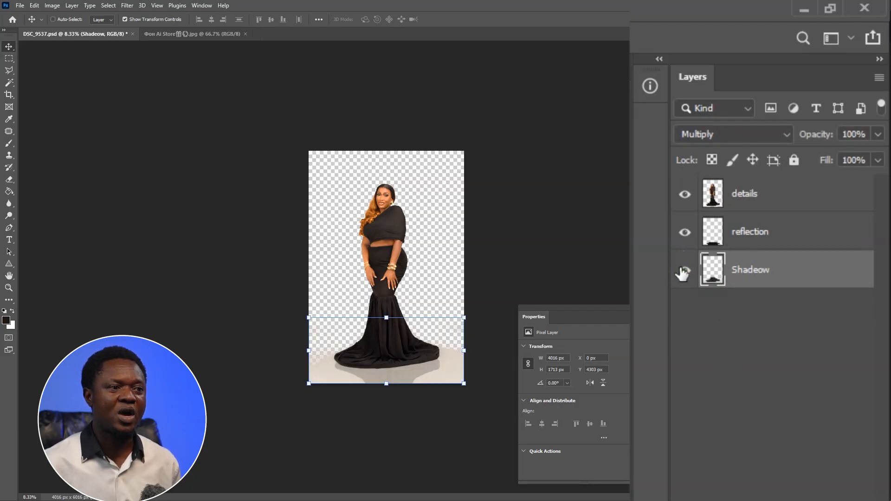
{"action": "left_click", "coordinate": [684, 270]}
{"action": "left_click", "coordinate": [680, 232]}
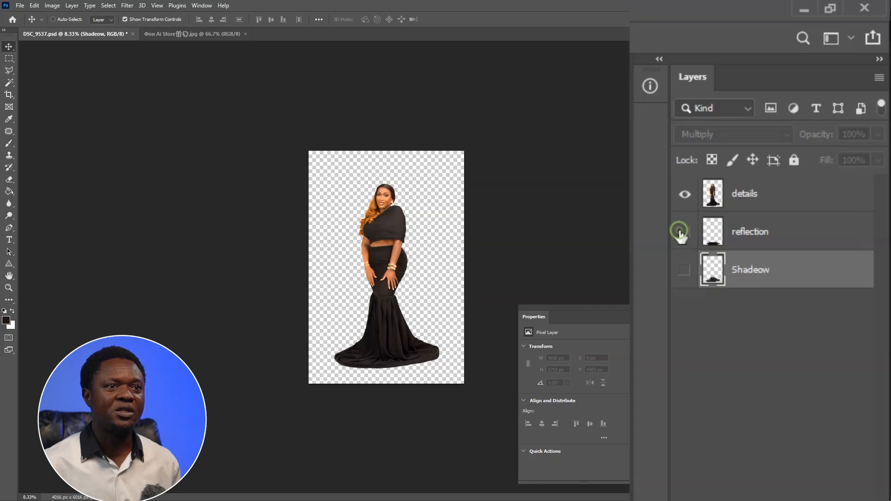
{"action": "left_click", "coordinate": [681, 232]}
{"action": "left_click", "coordinate": [681, 233]}
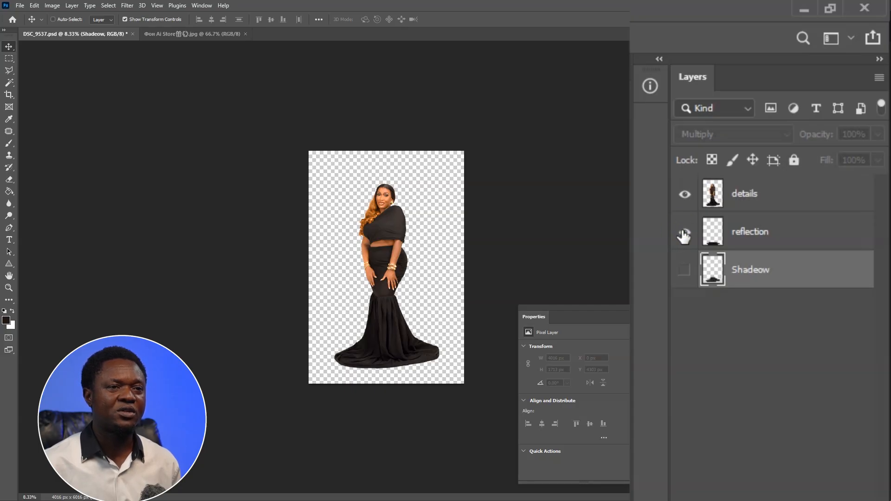
{"action": "left_click", "coordinate": [684, 234]}
{"action": "left_click", "coordinate": [684, 193]}
{"action": "left_click", "coordinate": [685, 193]}
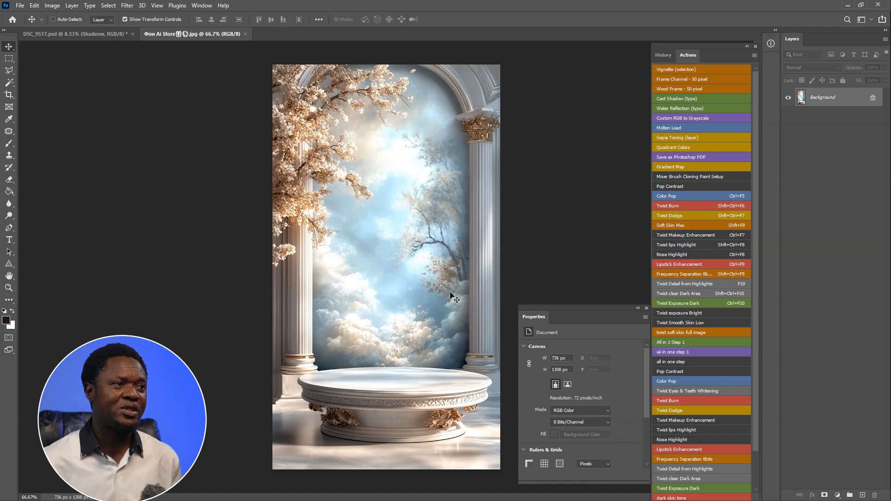
- Inspect the blossoms and sky of the background image at high magnification to judge its quality
{"action": "scroll", "coordinate": [386, 279], "scroll_direction": "up", "scroll_amount": 5}
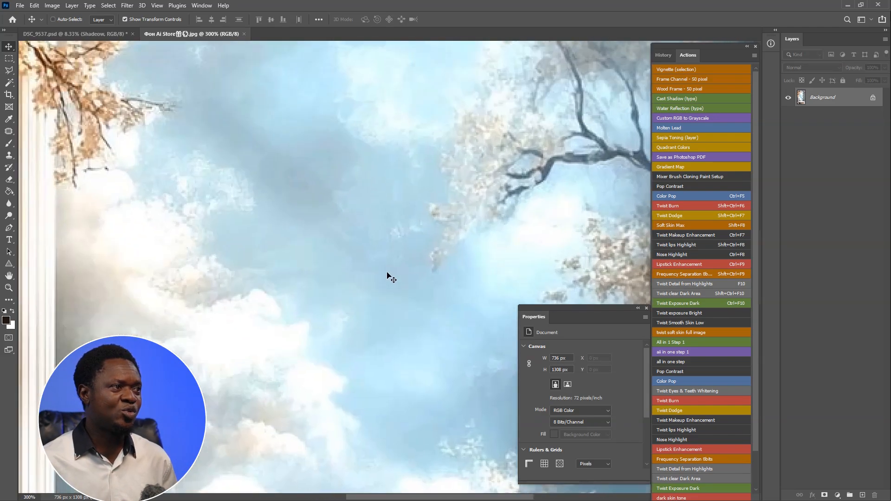
{"action": "left_click_drag", "start_coordinate": [180, 175], "coordinate": [326, 337]}
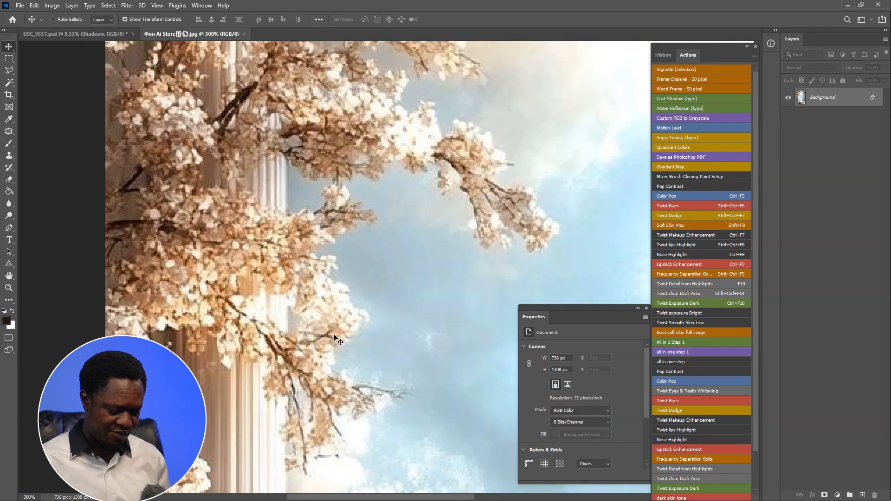
{"action": "scroll", "coordinate": [335, 342], "scroll_direction": "up", "scroll_amount": 1}
{"action": "left_click_drag", "start_coordinate": [284, 304], "coordinate": [351, 312]}
{"action": "scroll", "coordinate": [357, 320], "scroll_direction": "up", "scroll_amount": 1}
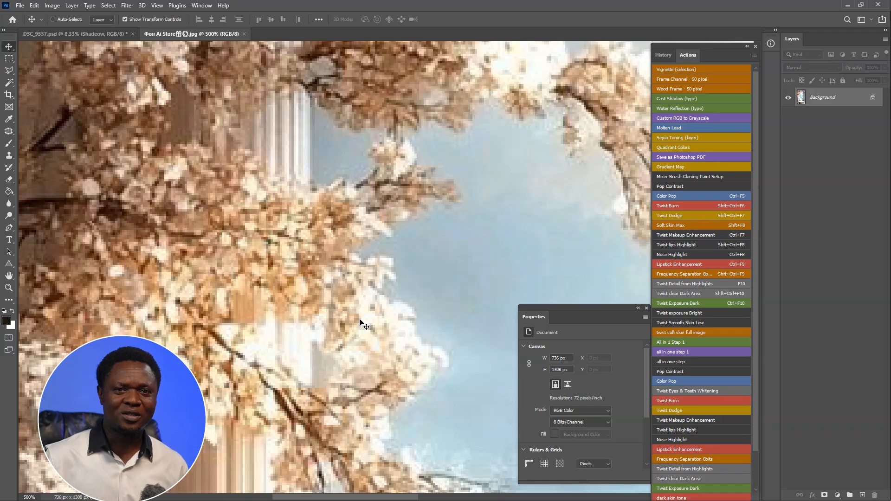
{"action": "scroll", "coordinate": [360, 320], "scroll_direction": "down", "scroll_amount": 5}
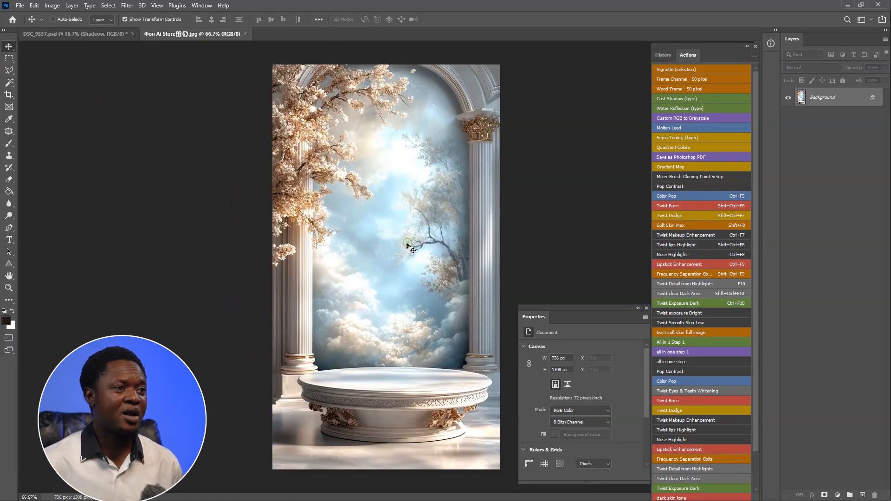
- Place the background image as a layer in DSC_9537.psd and move it beside the woman's hip to compare sizes
{"action": "left_click", "coordinate": [83, 35]}
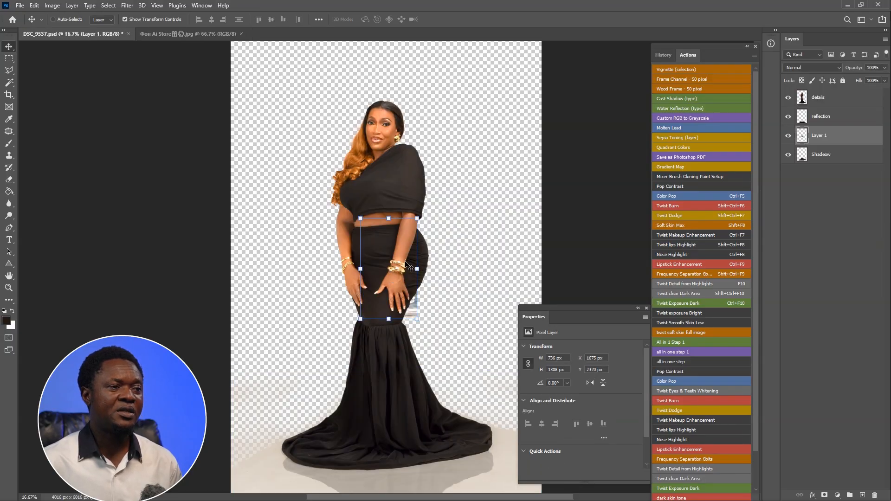
{"action": "left_click_drag", "start_coordinate": [392, 267], "coordinate": [508, 433]}
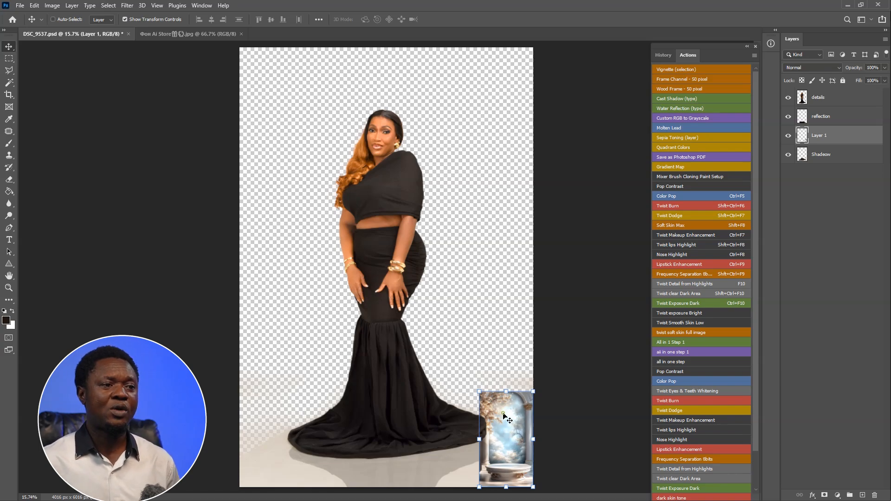
{"action": "left_click_drag", "start_coordinate": [504, 417], "coordinate": [476, 247]}
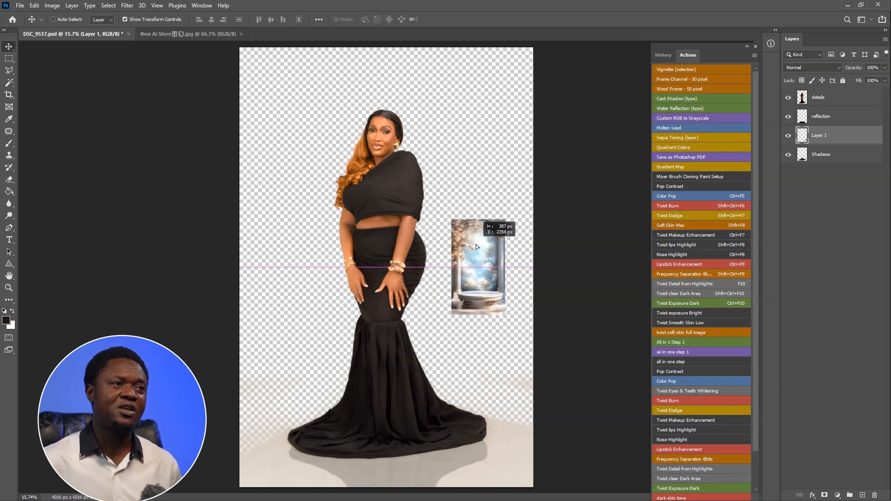
- Return to the background image and examine the blossom branches and column up close for pixelation
{"action": "left_click", "coordinate": [171, 34]}
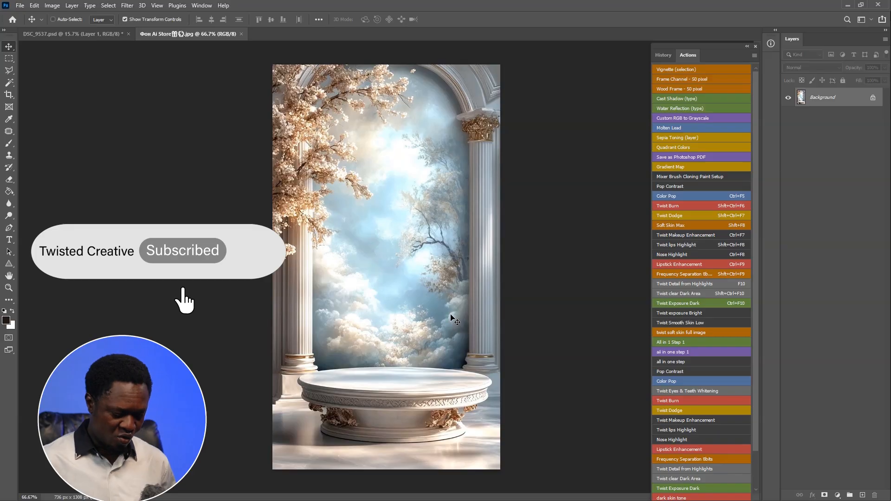
{"action": "key", "text": "ctrl+plus"}
{"action": "key", "text": "ctrl+plus"}
{"action": "key", "text": "ctrl+plus"}
{"action": "left_click_drag", "start_coordinate": [174, 173], "coordinate": [356, 332]}
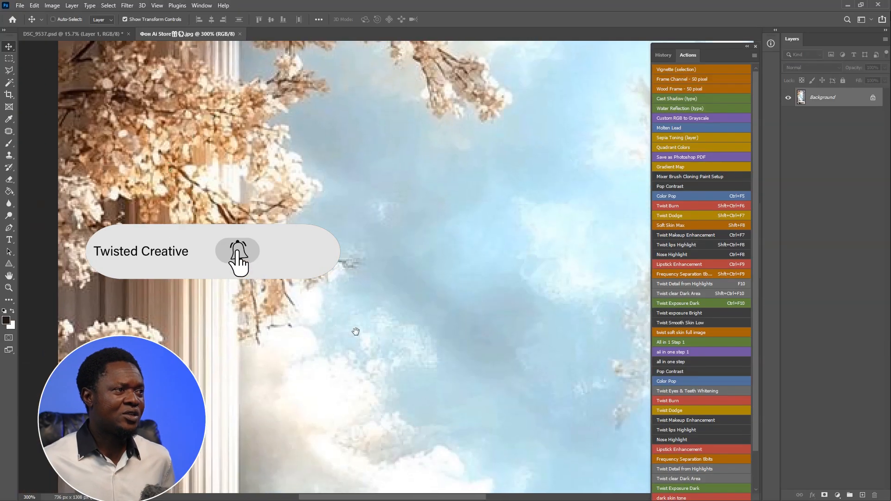
{"action": "left_click_drag", "start_coordinate": [222, 218], "coordinate": [406, 316]}
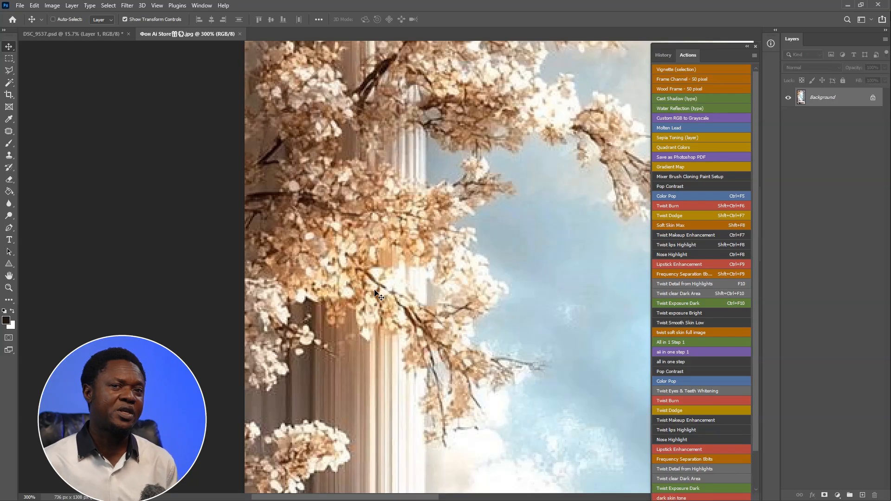
{"action": "key", "text": "ctrl+0"}
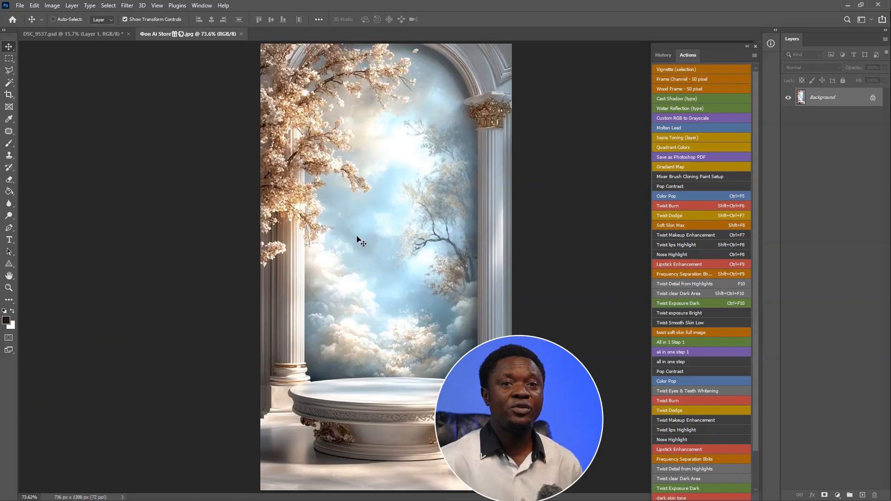
- Make sure Enable Preserve Details 2.0 Upscale is turned on in the Technology Previews preferences
{"action": "left_click", "coordinate": [34, 5]}
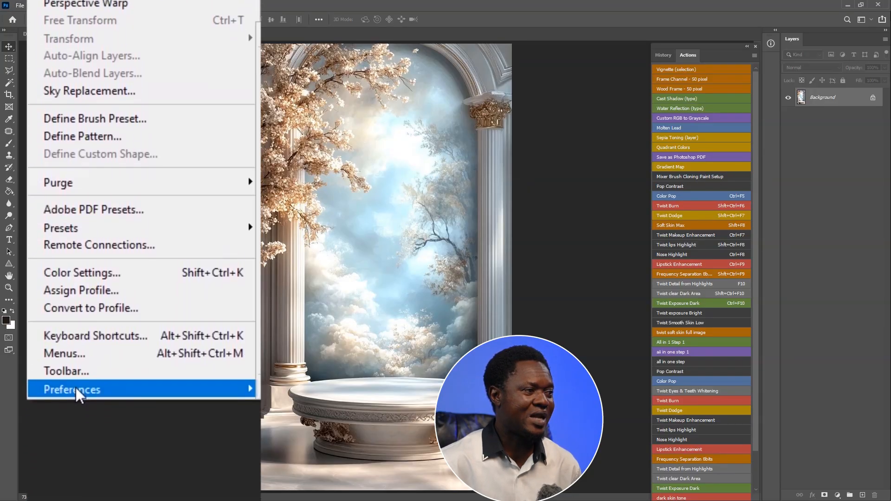
{"action": "left_click", "coordinate": [77, 388]}
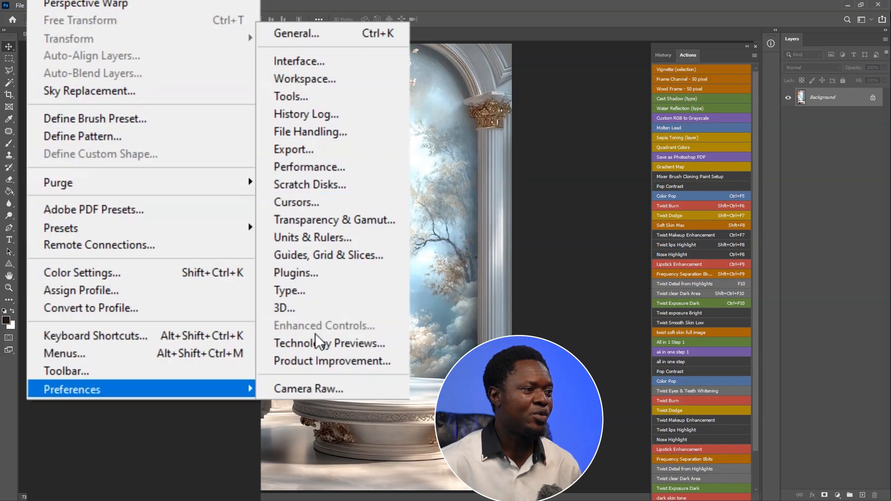
{"action": "left_click", "coordinate": [175, 370]}
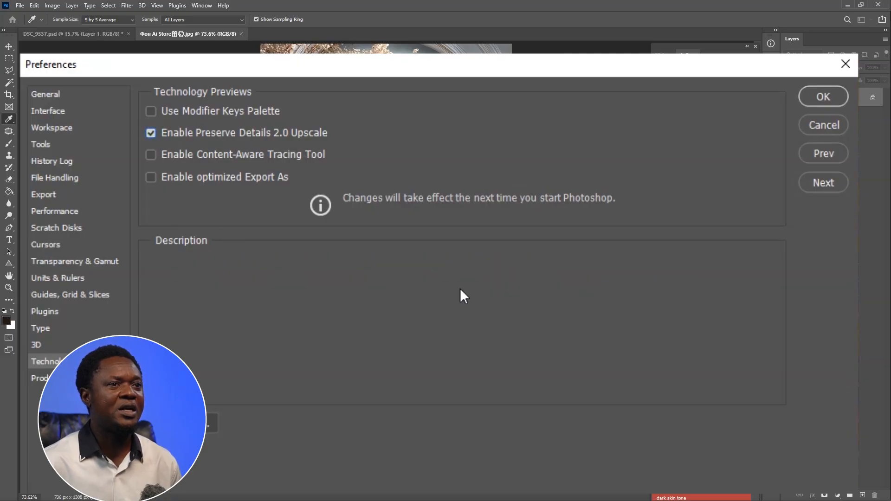
{"action": "left_click", "coordinate": [820, 98]}
{"action": "key", "text": "v"}
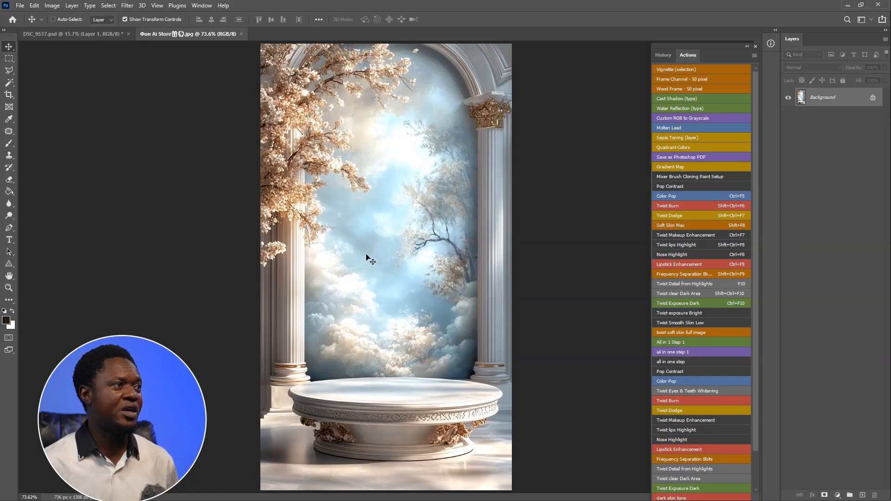
- Open the background's Image Size settings, keep the width in pixels and set the resolution to 400 pixels/inch
{"action": "left_click", "coordinate": [52, 5]}
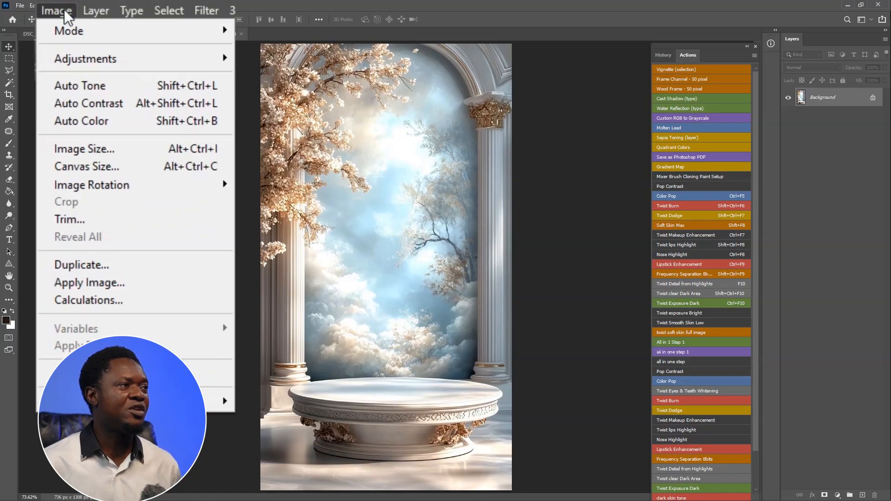
{"action": "left_click", "coordinate": [81, 150]}
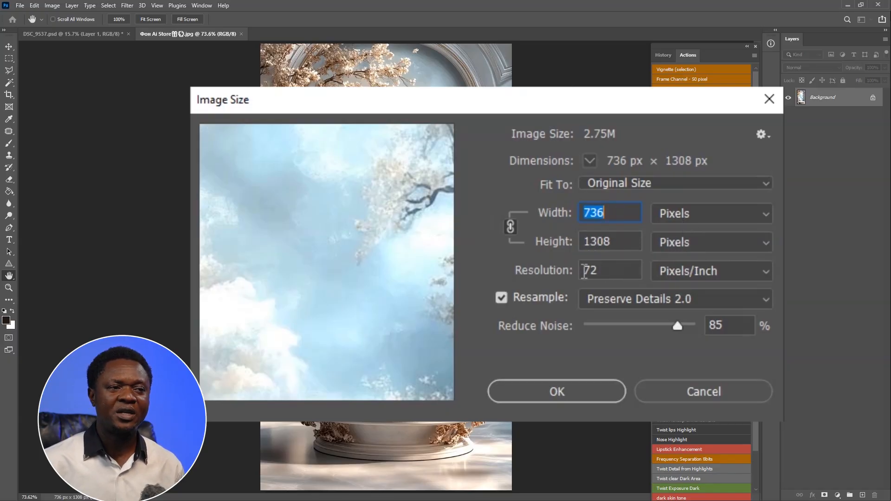
{"action": "left_click", "coordinate": [709, 209]}
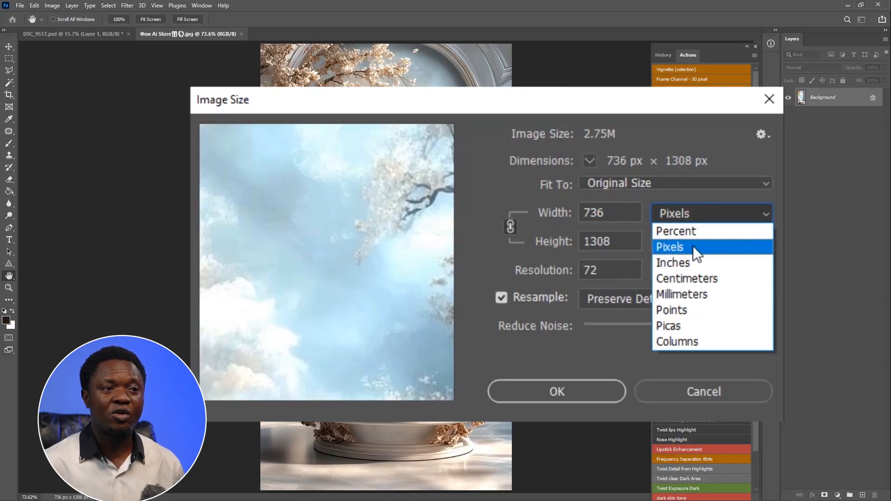
{"action": "left_click", "coordinate": [692, 245]}
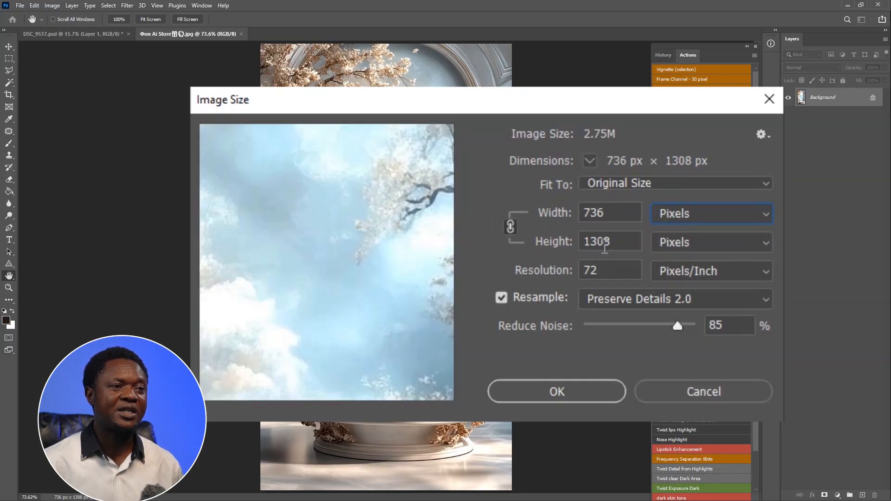
{"action": "double_click", "coordinate": [587, 273]}
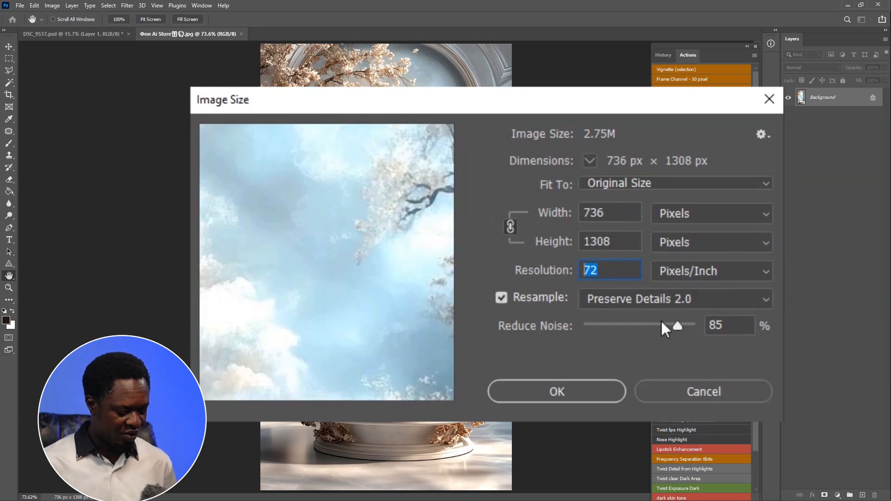
{"action": "type", "text": "400"}
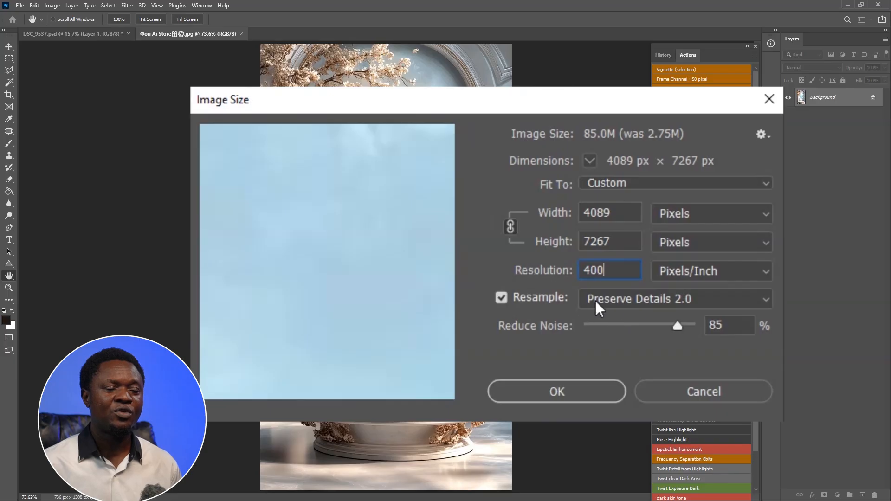
- Resample the background with Preserve Details 2.0 and Reduce Noise at 90%, and apply the new image size
{"action": "left_click", "coordinate": [731, 304]}
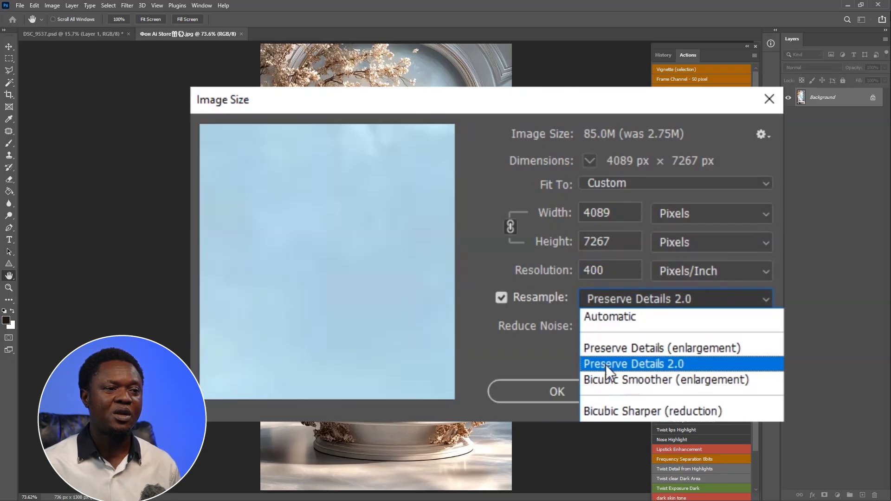
{"action": "left_click", "coordinate": [687, 364]}
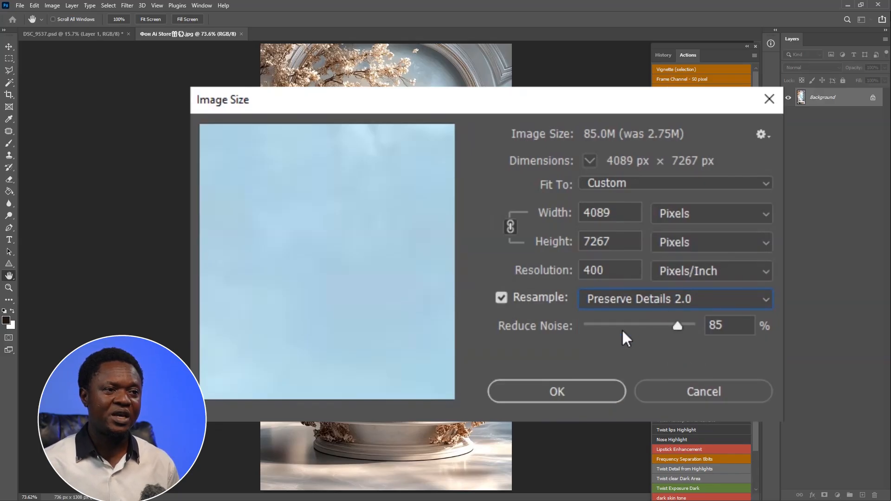
{"action": "left_click_drag", "start_coordinate": [676, 325], "coordinate": [576, 326]}
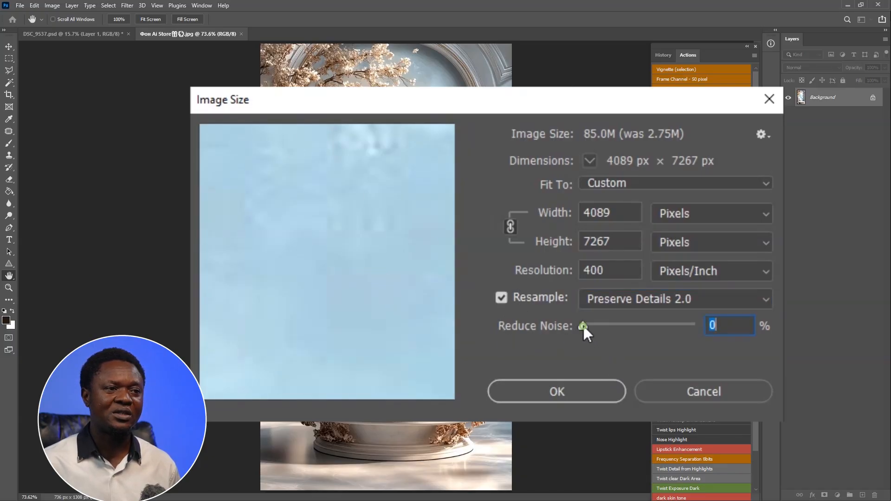
{"action": "left_click_drag", "start_coordinate": [586, 326], "coordinate": [683, 336]}
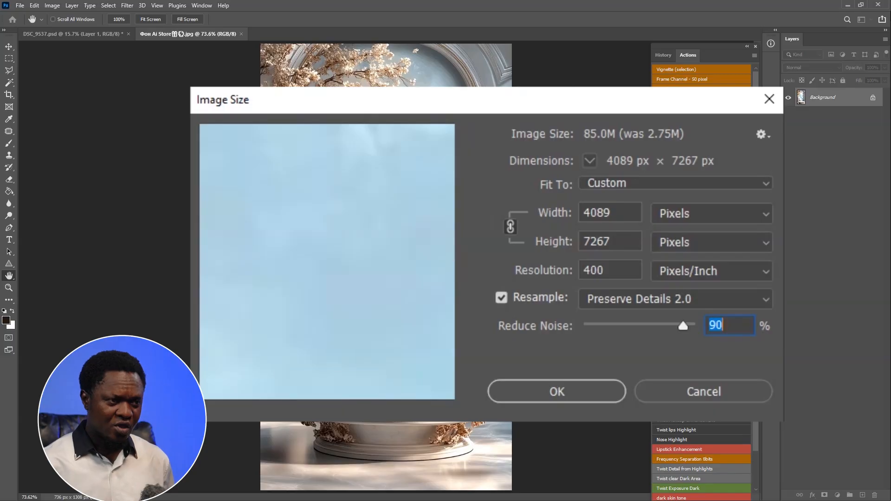
{"action": "left_click", "coordinate": [565, 389]}
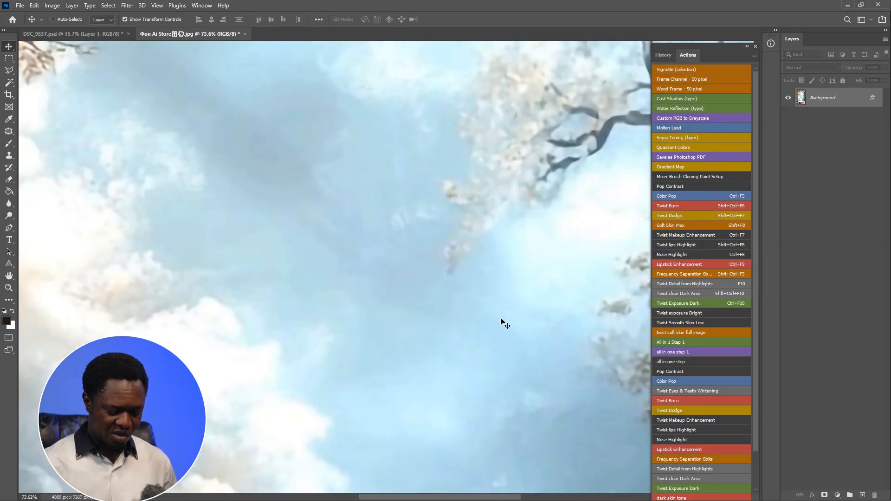
- Examine the upscaled background's blossoms, column capital and sky at several magnifications, up to 100%, to judge its sharpness
{"action": "key", "text": "ctrl+minus"}
{"action": "key", "text": "ctrl+minus"}
{"action": "key", "text": "ctrl+minus"}
{"action": "key", "text": "ctrl+minus"}
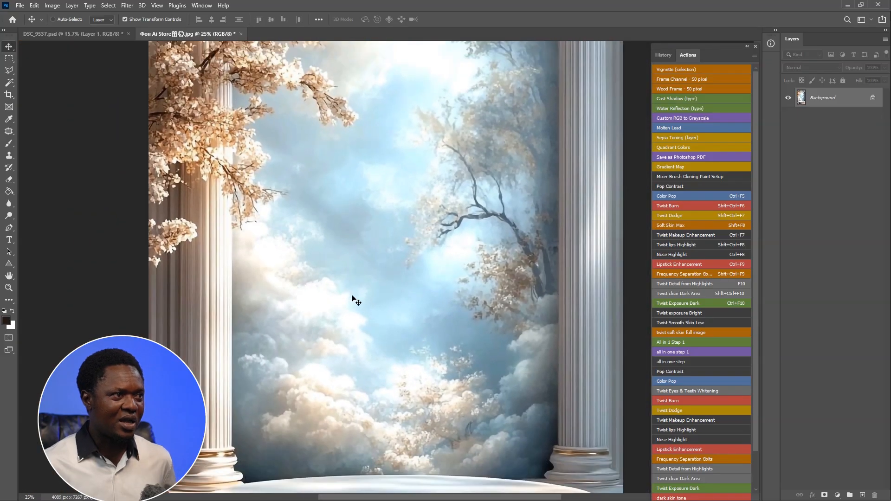
{"action": "key", "text": "ctrl+plus"}
{"action": "key", "text": "ctrl+plus"}
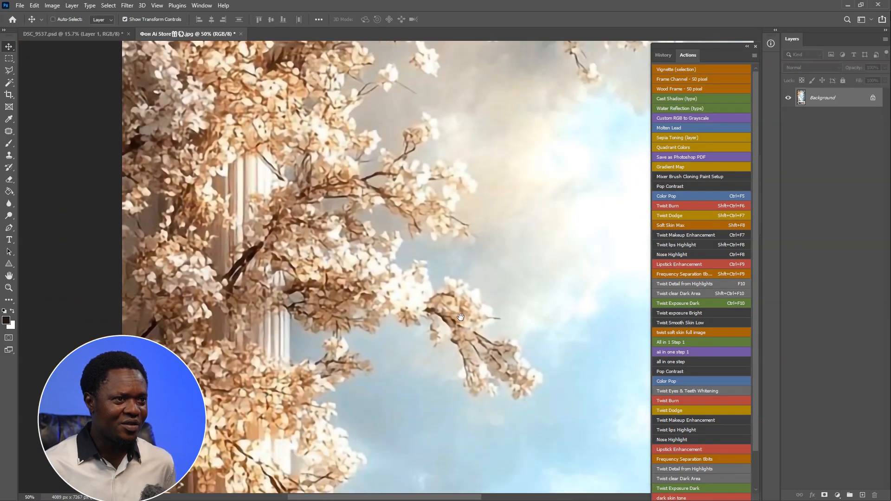
{"action": "left_click_drag", "start_coordinate": [461, 317], "coordinate": [300, 338]}
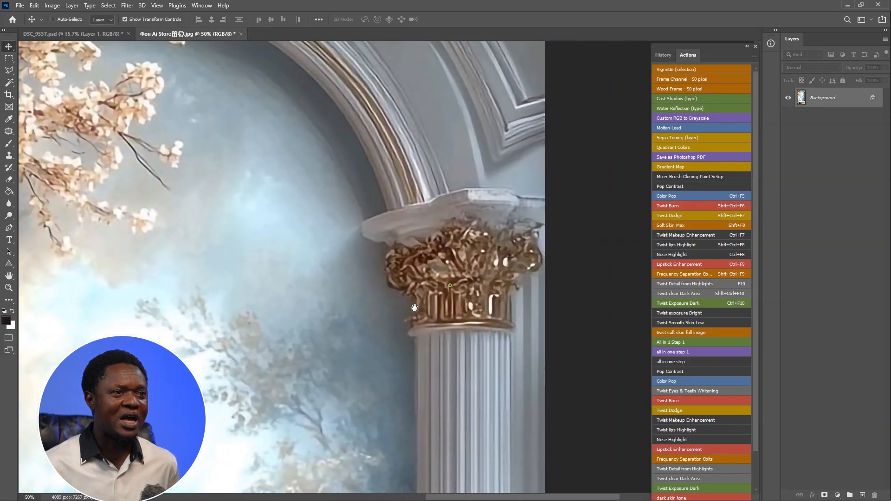
{"action": "left_click_drag", "start_coordinate": [417, 284], "coordinate": [528, 248]}
{"action": "left_click_drag", "start_coordinate": [361, 483], "coordinate": [494, 219]}
{"action": "scroll", "coordinate": [398, 239], "scroll_direction": "up", "scroll_amount": 5}
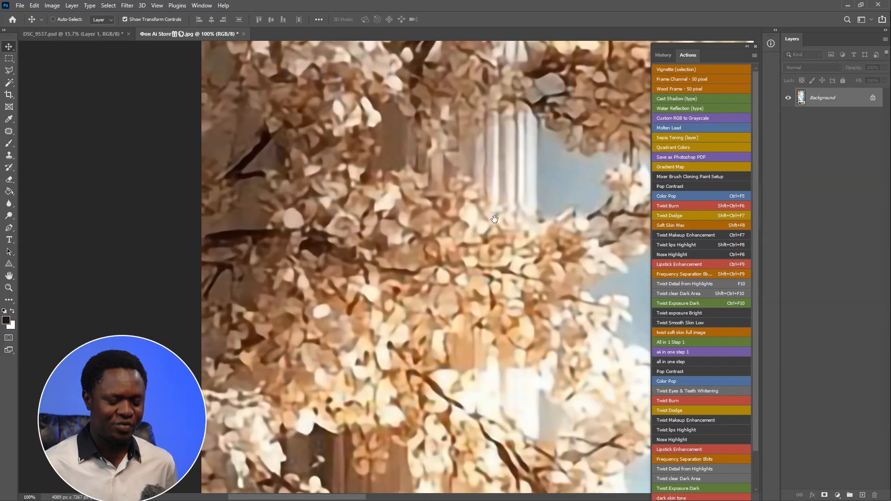
{"action": "scroll", "coordinate": [497, 227], "scroll_direction": "down", "scroll_amount": 6}
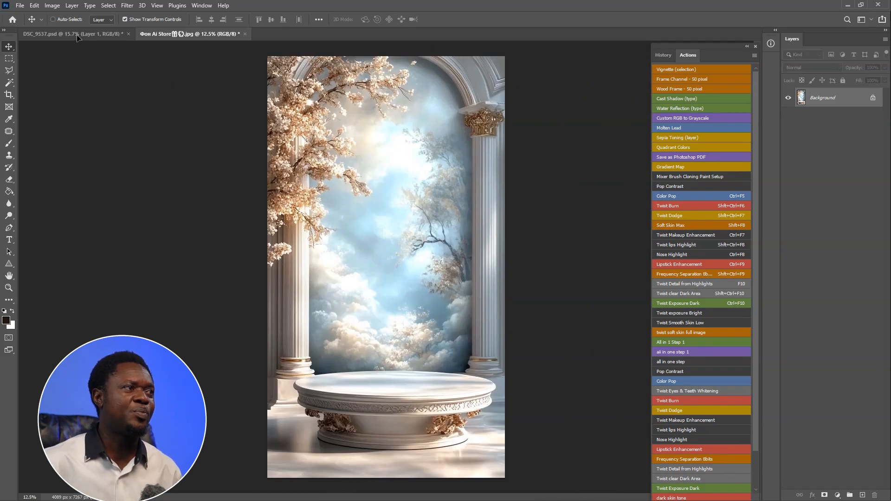
- Copy the upscaled background into DSC_9537.psd as a layer beneath the reflection layer and roughly centre it behind the woman
{"action": "left_click_drag", "start_coordinate": [78, 37], "coordinate": [352, 251]}
{"action": "left_click_drag", "start_coordinate": [361, 295], "coordinate": [363, 297]}
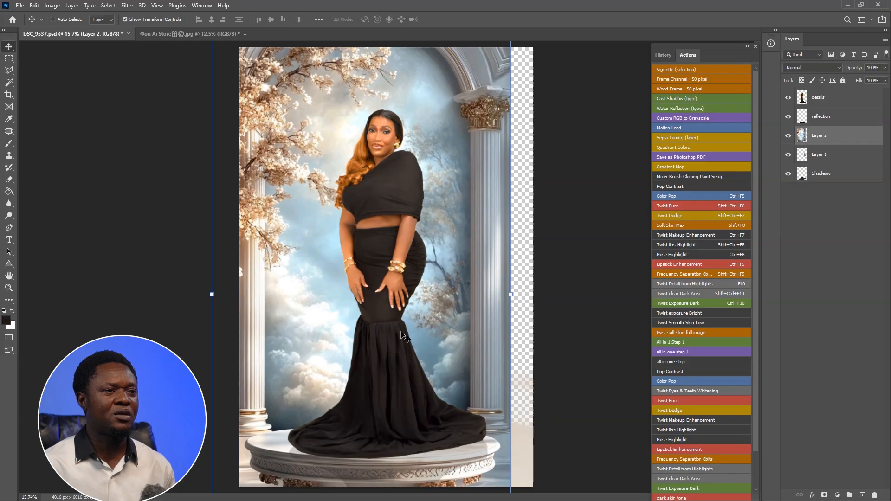
{"action": "left_click_drag", "start_coordinate": [277, 251], "coordinate": [244, 171]}
{"action": "key", "text": "ctrl+minus"}
{"action": "key", "text": "ctrl+minus"}
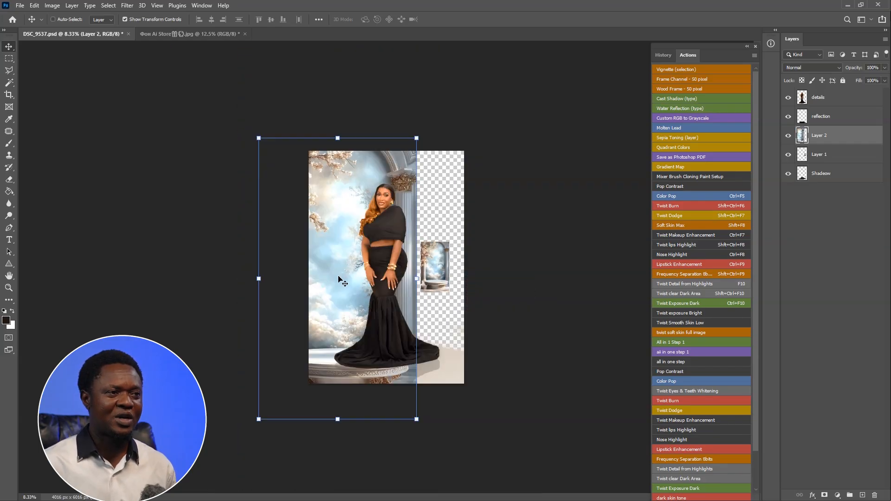
{"action": "left_click_drag", "start_coordinate": [342, 274], "coordinate": [383, 269]}
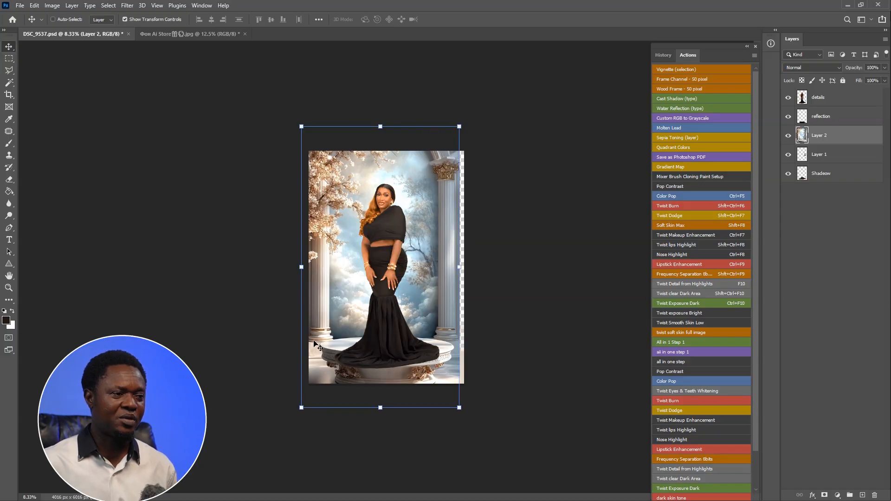
- Shift Layer 2 aside to the left and enlarge the small low-resolution background on Layer 1 proportionally until it covers the canvas
{"action": "left_click_drag", "start_coordinate": [416, 261], "coordinate": [369, 265]}
{"action": "left_click", "coordinate": [819, 157]}
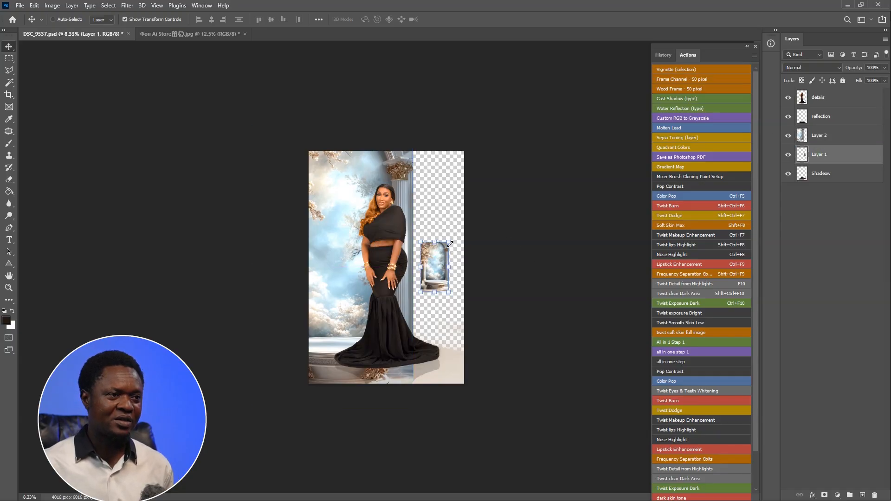
{"action": "left_click_drag", "start_coordinate": [449, 244], "coordinate": [528, 99]}
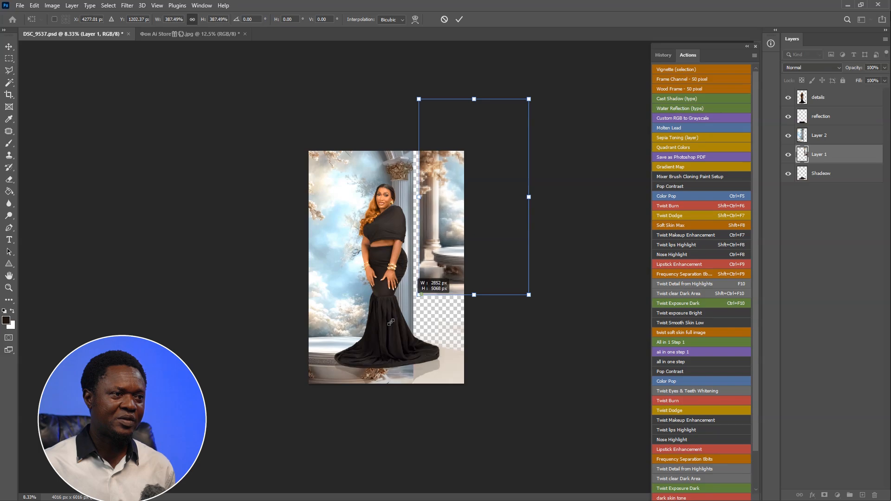
{"action": "left_click_drag", "start_coordinate": [425, 297], "coordinate": [253, 475]}
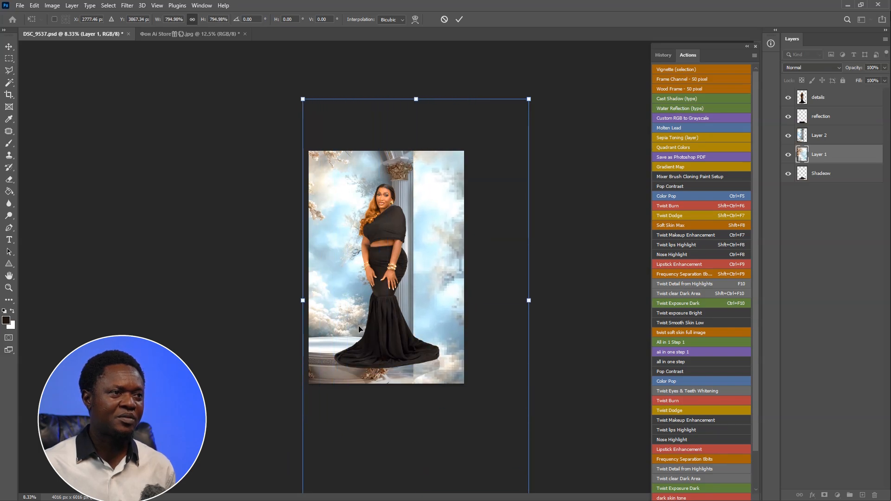
{"action": "key", "text": "ctrl+minus"}
{"action": "key", "text": "ctrl+minus"}
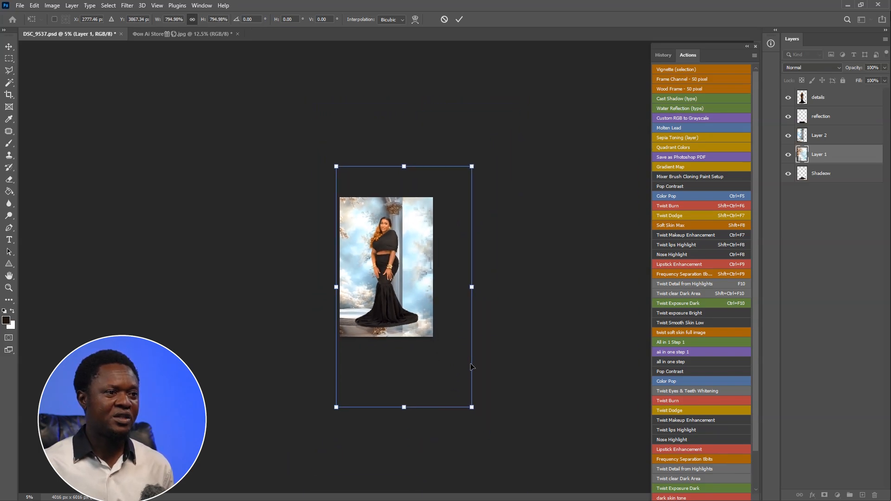
{"action": "left_click_drag", "start_coordinate": [470, 406], "coordinate": [454, 376]}
{"action": "key", "text": "Return"}
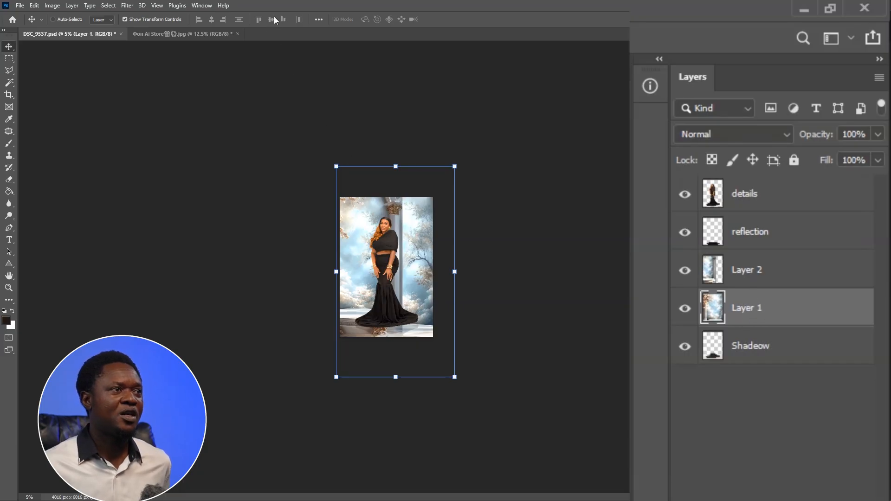
- Select Layer 2 and Layer 1 together and align their left edges
{"action": "left_click", "coordinate": [750, 279]}
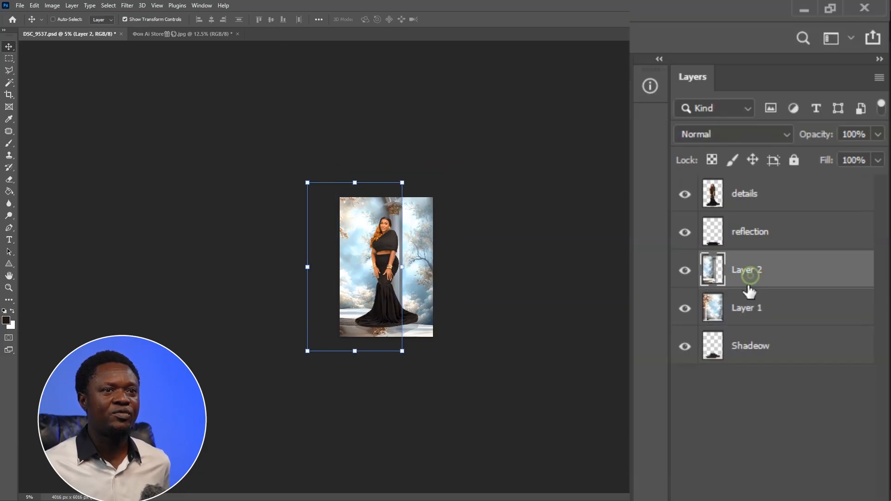
{"action": "left_click", "coordinate": [748, 307], "text": "ctrl"}
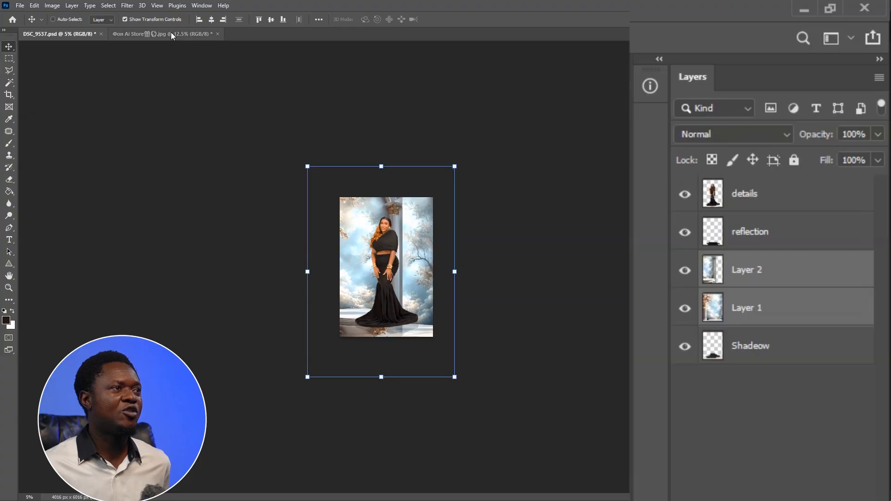
{"action": "left_click", "coordinate": [200, 19]}
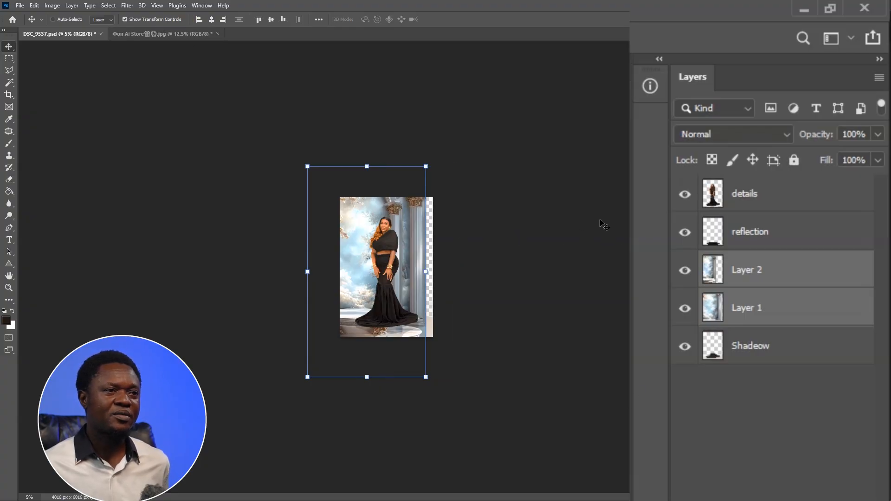
- Hide Layer 2 and move both selected backgrounds right, bringing the blossom branches and column into the canvas's left side
{"action": "left_click", "coordinate": [685, 271]}
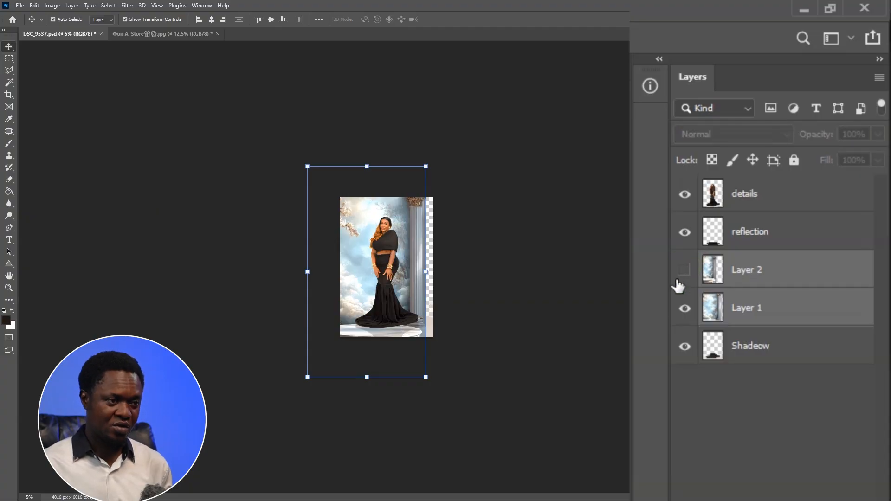
{"action": "key", "text": "ctrl+plus"}
{"action": "key", "text": "ctrl+plus"}
{"action": "key", "text": "ctrl+plus"}
{"action": "key", "text": "ctrl+plus"}
{"action": "key", "text": "ctrl+plus"}
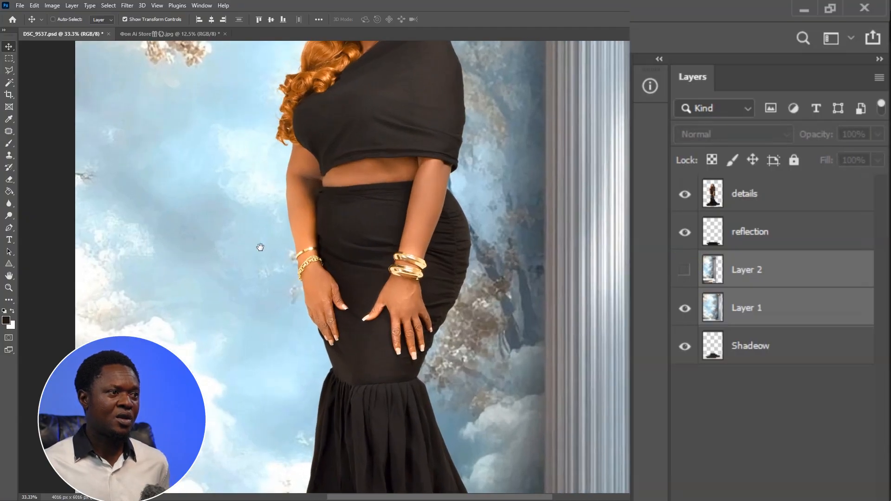
{"action": "left_click_drag", "start_coordinate": [260, 247], "coordinate": [426, 291]}
{"action": "left_click_drag", "start_coordinate": [376, 262], "coordinate": [483, 265]}
{"action": "left_click_drag", "start_coordinate": [410, 268], "coordinate": [433, 275]}
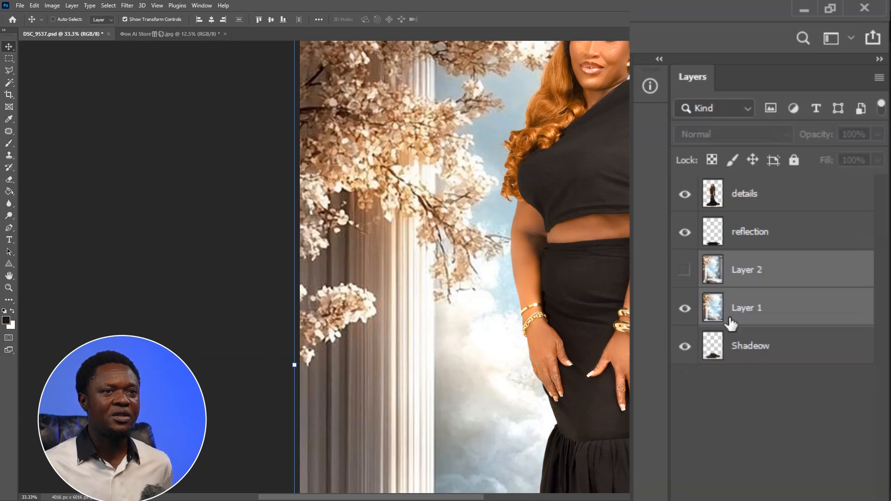
- Show Layer 2 again and bring both backgrounds flush with the canvas's left edge
{"action": "left_click", "coordinate": [685, 271]}
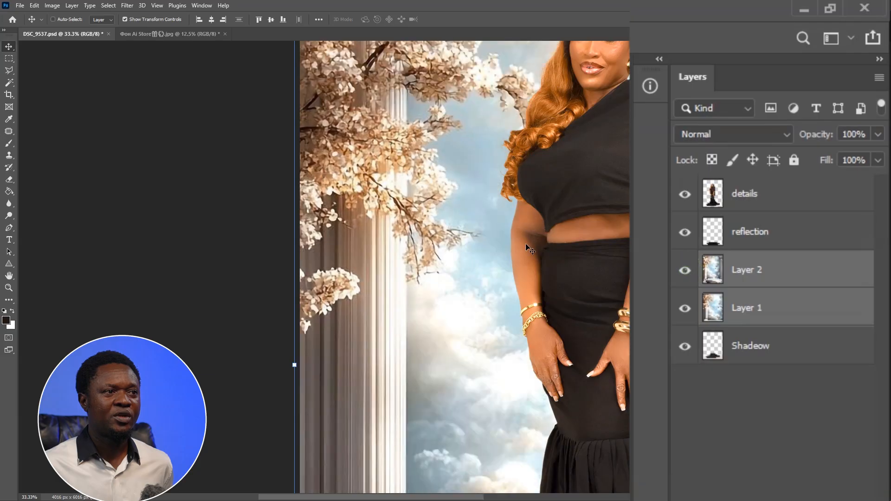
{"action": "mouse_move", "coordinate": [376, 255]}
{"action": "left_mouse_down"}
{"action": "mouse_move", "coordinate": [415, 257]}
{"action": "mouse_move", "coordinate": [374, 257]}
{"action": "left_mouse_up"}
{"action": "left_click_drag", "start_coordinate": [419, 202], "coordinate": [399, 297]}
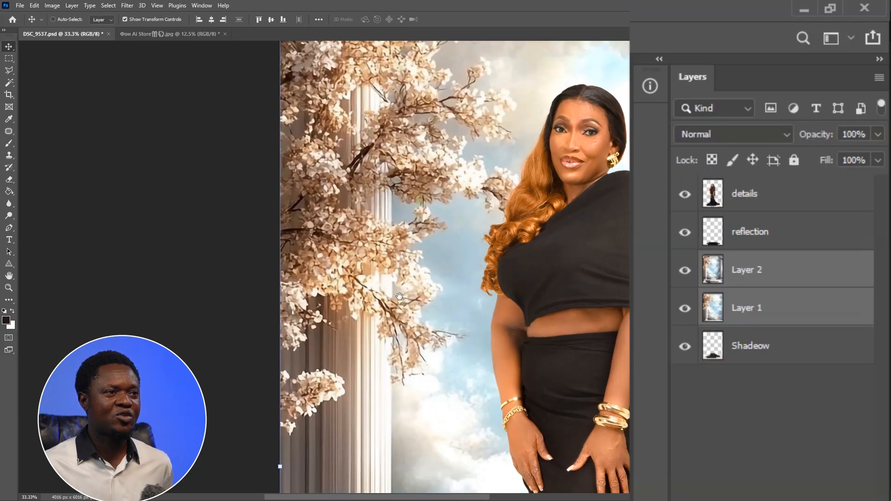
{"action": "left_click_drag", "start_coordinate": [405, 251], "coordinate": [401, 273]}
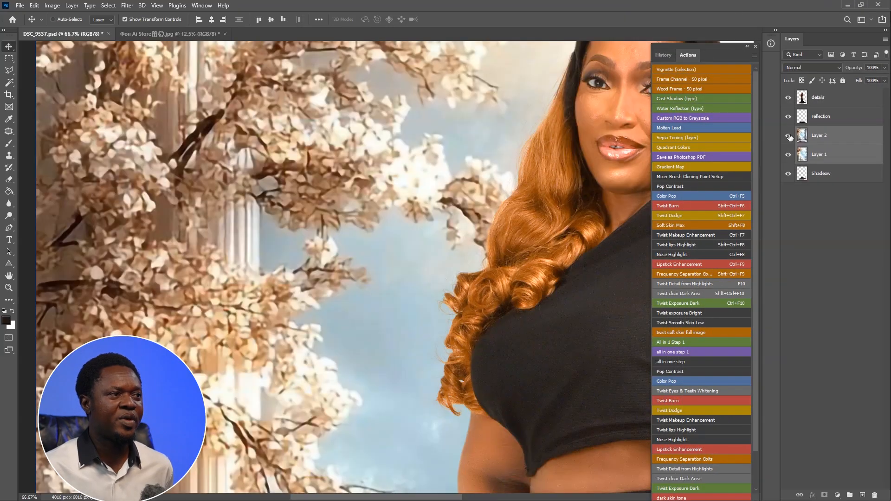
- Toggle Layer 2's visibility at close range to compare the blossom detail of the upscaled and low-resolution backgrounds
{"action": "left_click", "coordinate": [789, 136]}
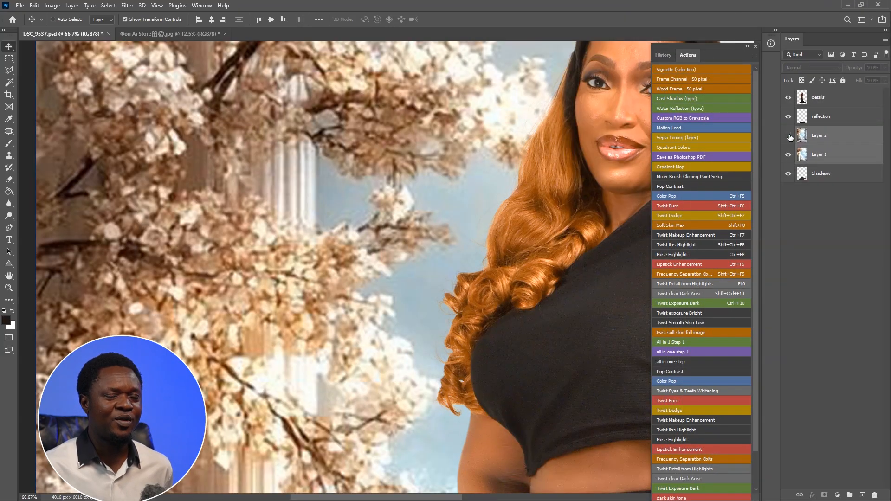
{"action": "key", "text": "ctrl+plus"}
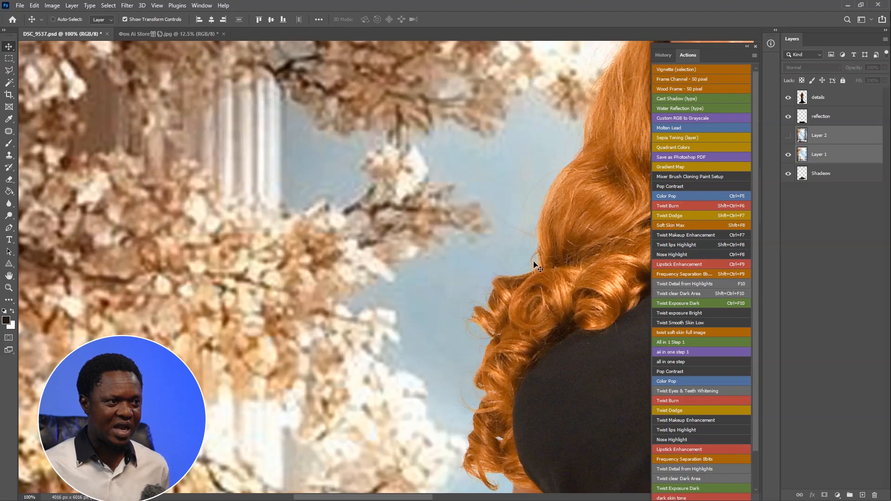
{"action": "left_click_drag", "start_coordinate": [270, 269], "coordinate": [411, 208]}
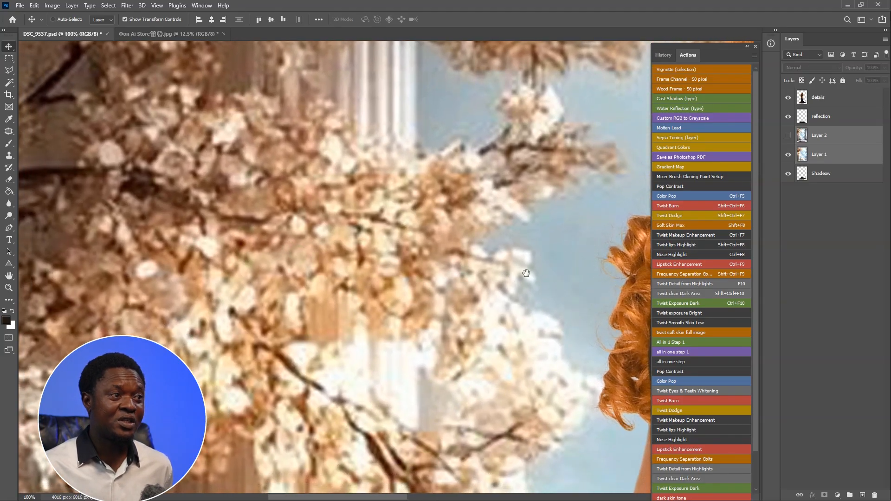
{"action": "left_click", "coordinate": [788, 137]}
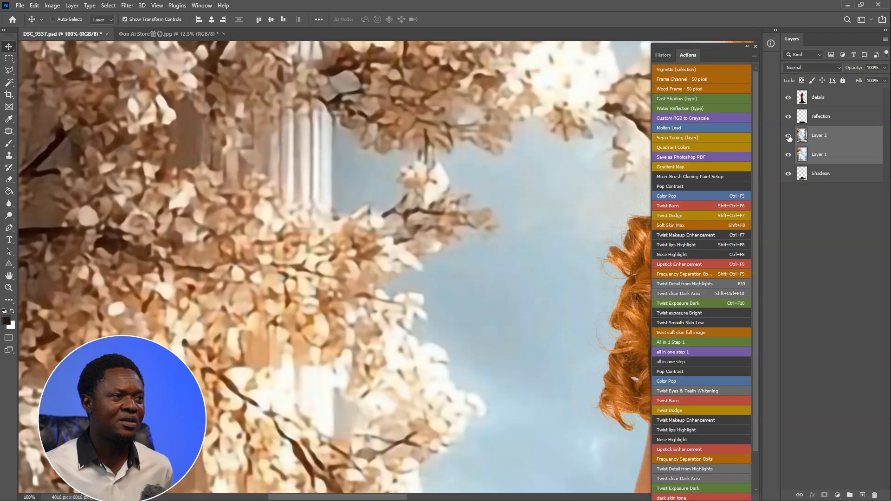
{"action": "left_click", "coordinate": [788, 136]}
{"action": "left_click", "coordinate": [789, 137]}
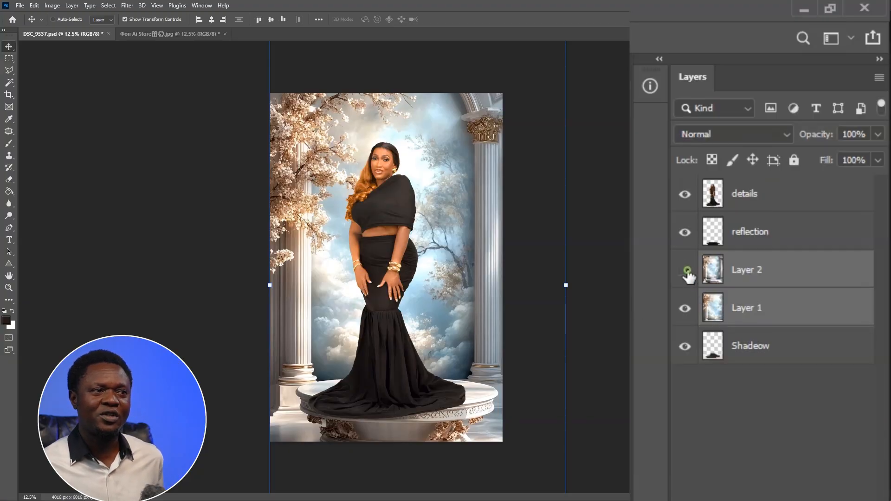
{"action": "left_click", "coordinate": [686, 270]}
{"action": "scroll", "coordinate": [385, 267], "scroll_direction": "up", "scroll_amount": 4}
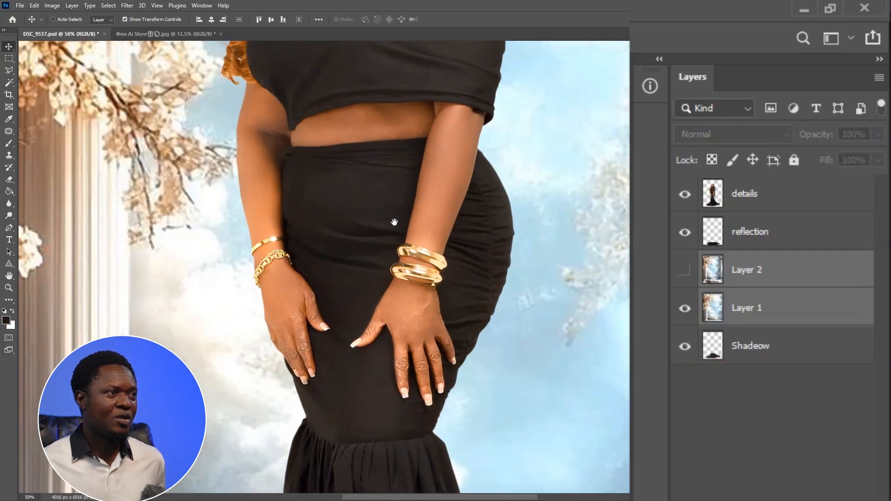
{"action": "left_click_drag", "start_coordinate": [394, 222], "coordinate": [441, 410]}
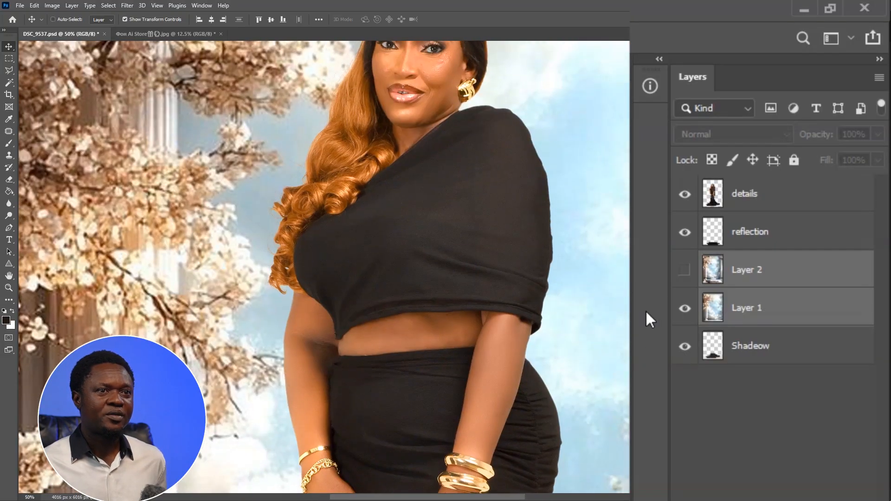
- Show the upscaled Layer 2 and hide the low-resolution Layer 1, with the full composite in view
{"action": "left_click", "coordinate": [685, 271]}
{"action": "left_click", "coordinate": [685, 309]}
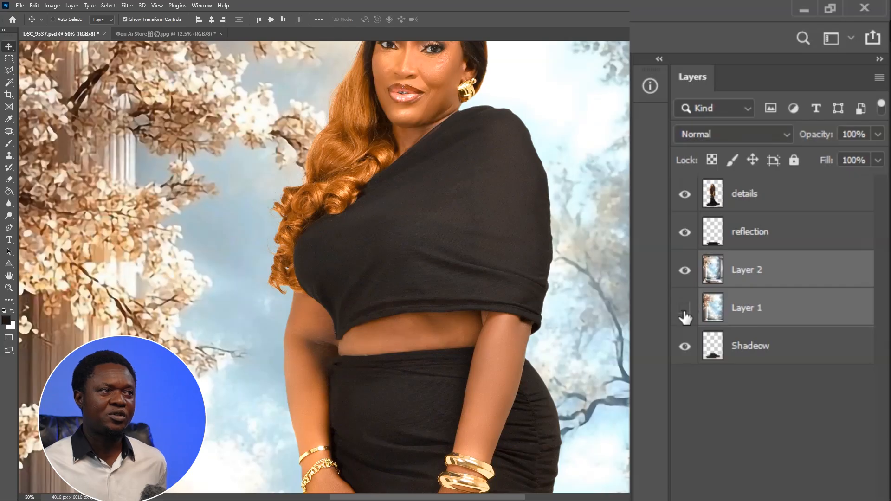
{"action": "left_click_drag", "start_coordinate": [469, 208], "coordinate": [444, 320]}
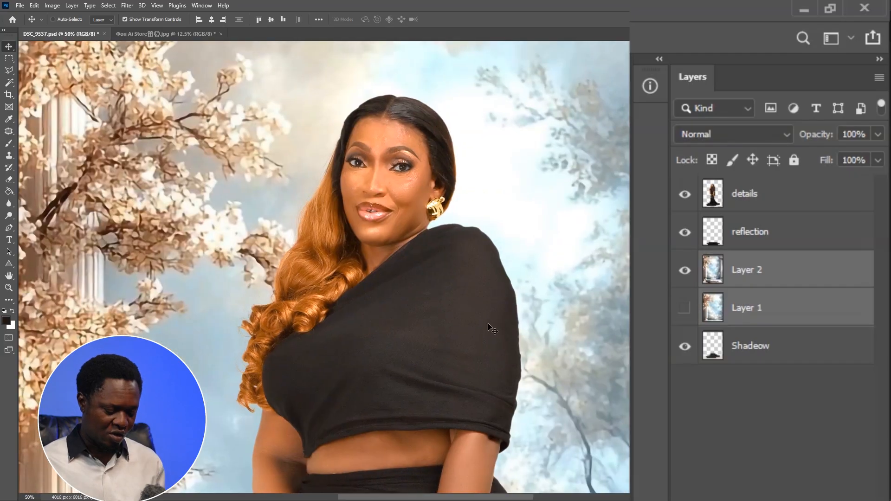
{"action": "key", "text": "ctrl+minus"}
{"action": "key", "text": "ctrl+minus"}
{"action": "key", "text": "ctrl+minus"}
{"action": "key", "text": "ctrl+minus"}
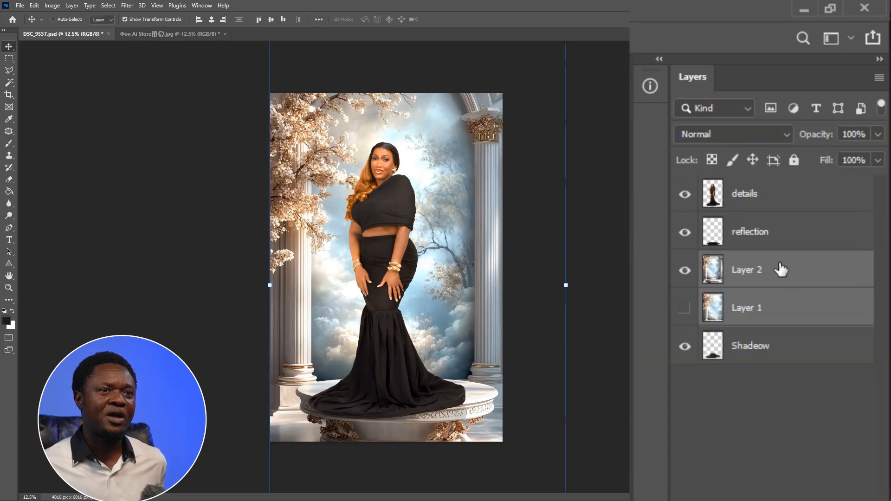
- Select only Layer 2 and move it down so the podium sits under the dress, with its right edge meeting the canvas edge
{"action": "left_click", "coordinate": [788, 269]}
{"action": "left_click_drag", "start_coordinate": [413, 233], "coordinate": [436, 239]}
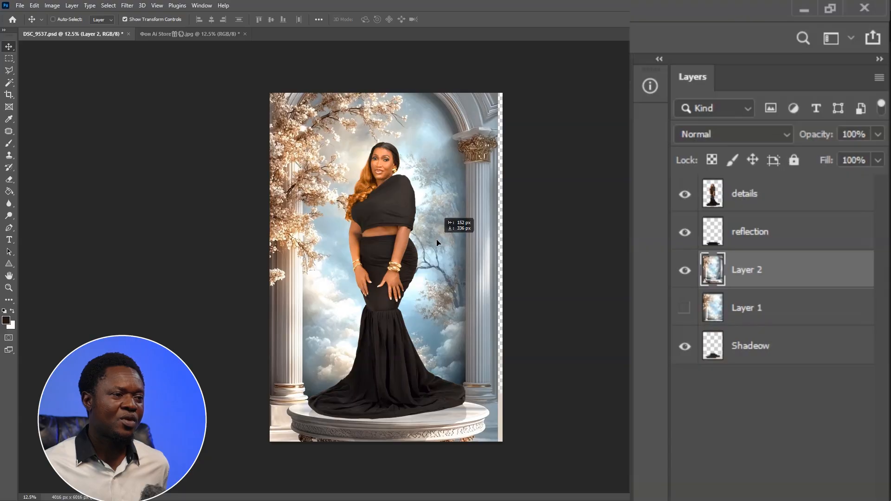
{"action": "left_click_drag", "start_coordinate": [436, 239], "coordinate": [436, 238]}
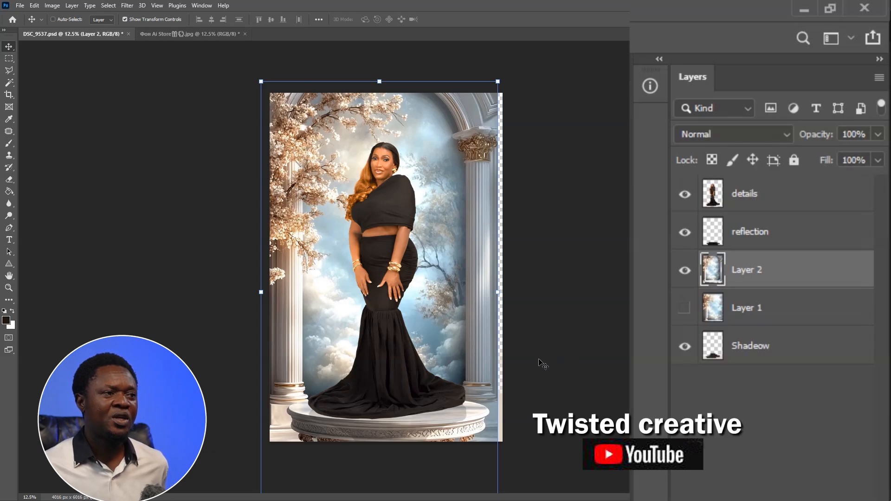
{"action": "left_click_drag", "start_coordinate": [473, 305], "coordinate": [477, 305]}
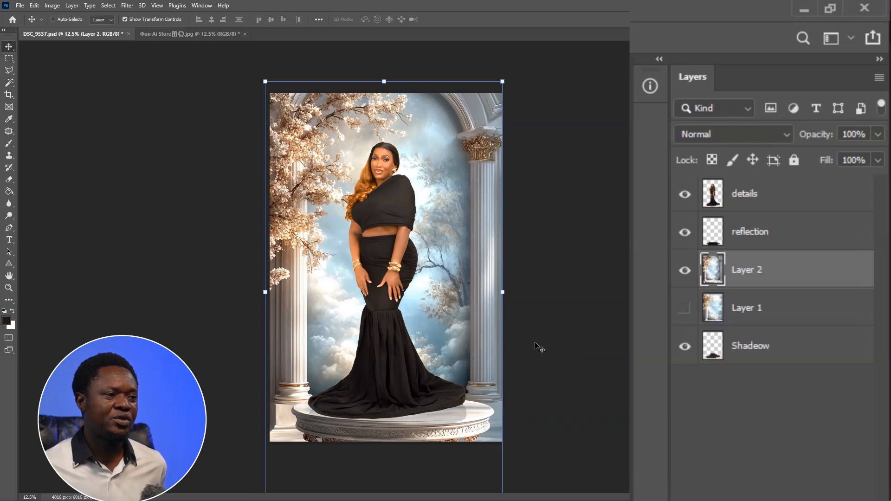
- Nudge Layer 2 about 30 px to the right so it fully covers the canvas's right edge
{"action": "key", "text": "shift+Right"}
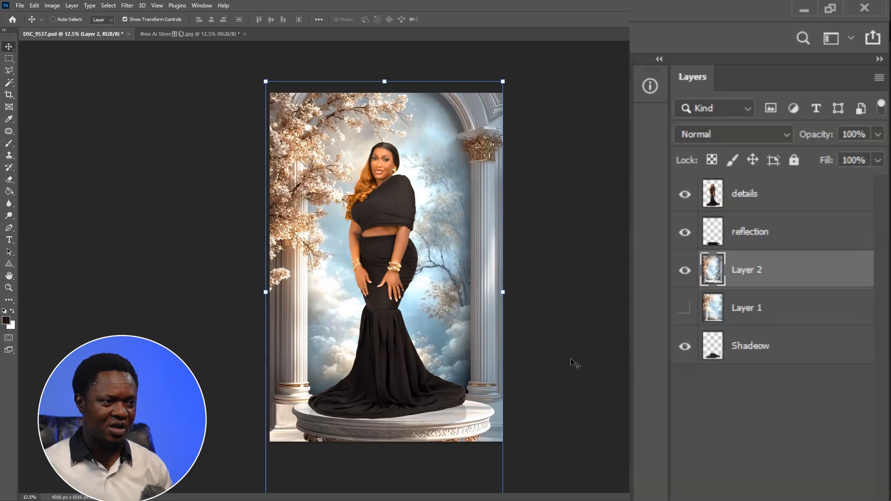
{"action": "key", "text": "shift+Right"}
{"action": "key", "text": "shift+Right"}
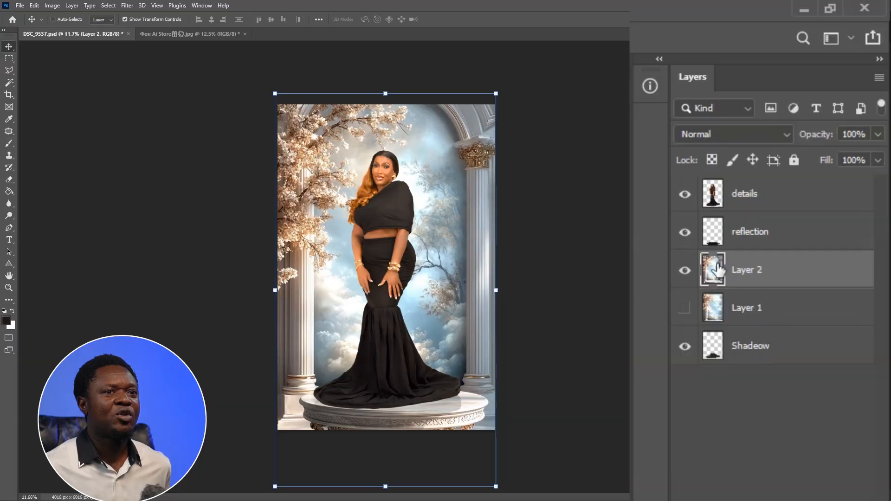
- Reorder the layers so Shadeow sits directly below details, with reflection beneath it and above Layer 2
{"action": "left_click", "coordinate": [756, 349]}
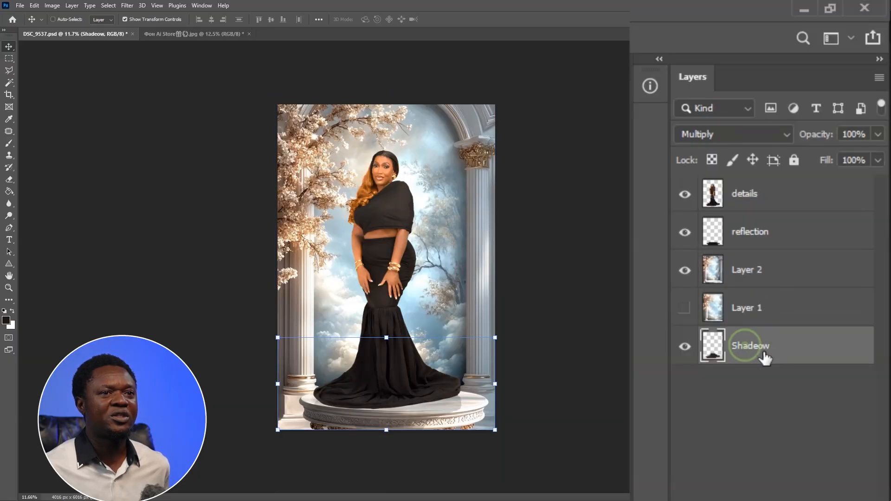
{"action": "left_click_drag", "start_coordinate": [764, 351], "coordinate": [763, 257]}
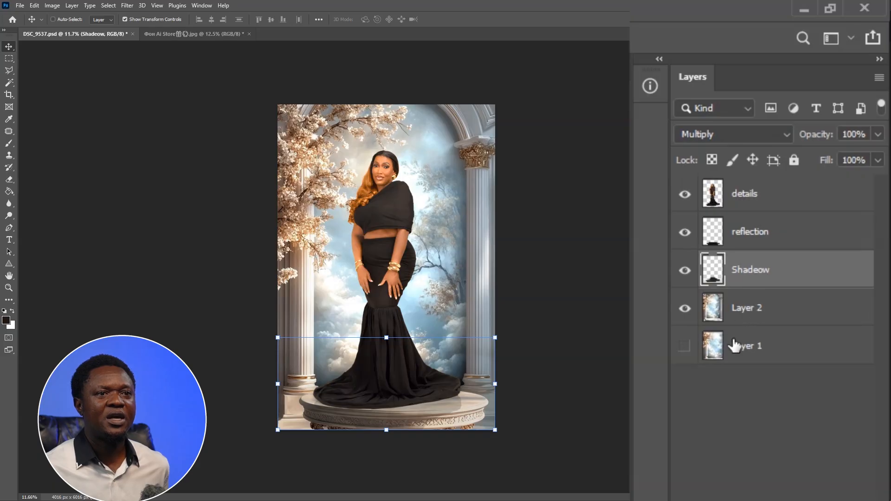
{"action": "left_click", "coordinate": [768, 317]}
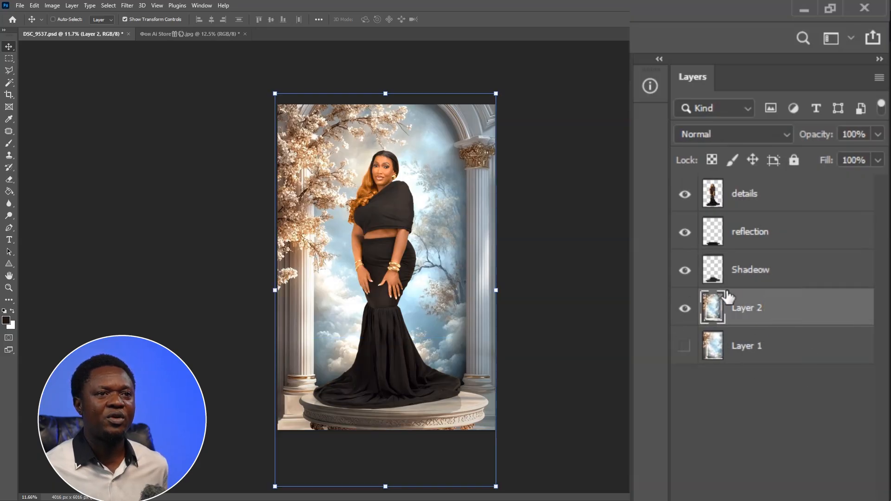
{"action": "left_click", "coordinate": [745, 239]}
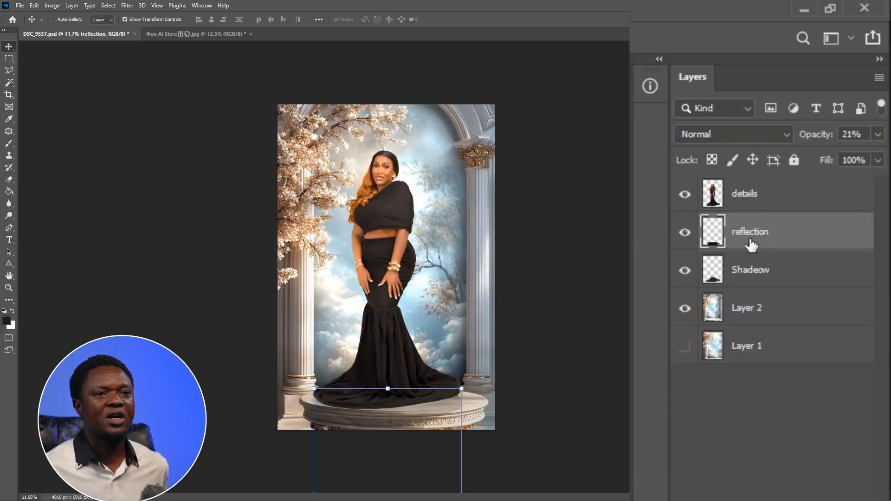
{"action": "left_click_drag", "start_coordinate": [748, 244], "coordinate": [749, 303]}
- Add a Brightness/Contrast adjustment layer directly above Layer 2 and set its brightness to -46
{"action": "left_click", "coordinate": [749, 304]}
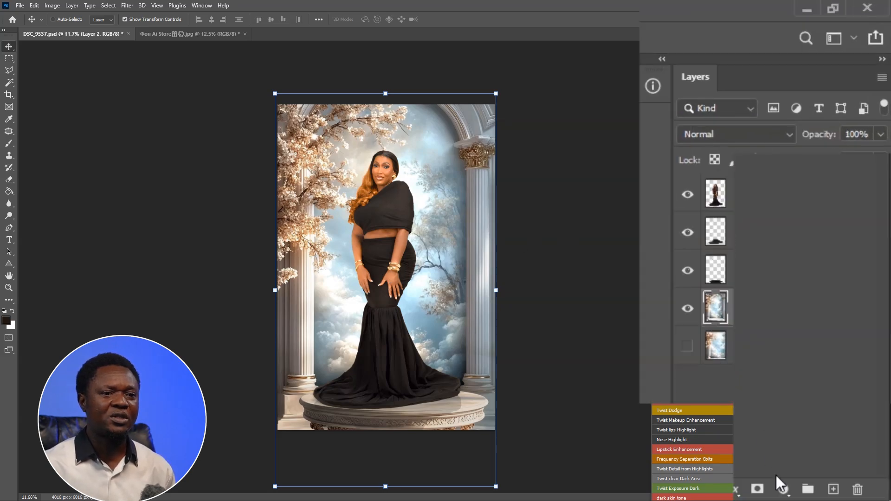
{"action": "left_click", "coordinate": [784, 490]}
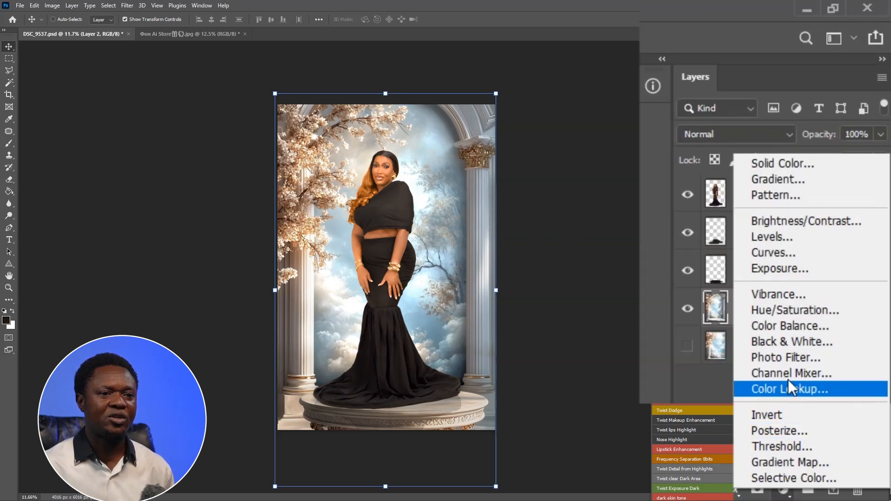
{"action": "left_click", "coordinate": [775, 220]}
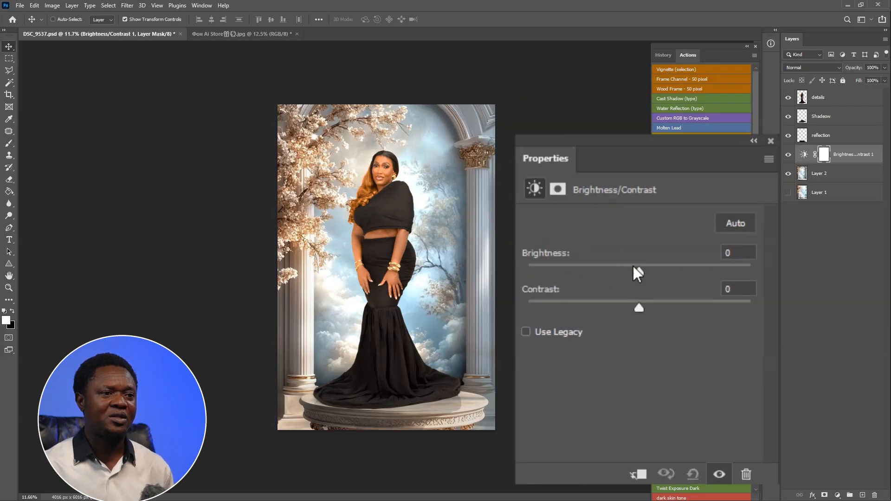
{"action": "left_click_drag", "start_coordinate": [633, 266], "coordinate": [617, 277]}
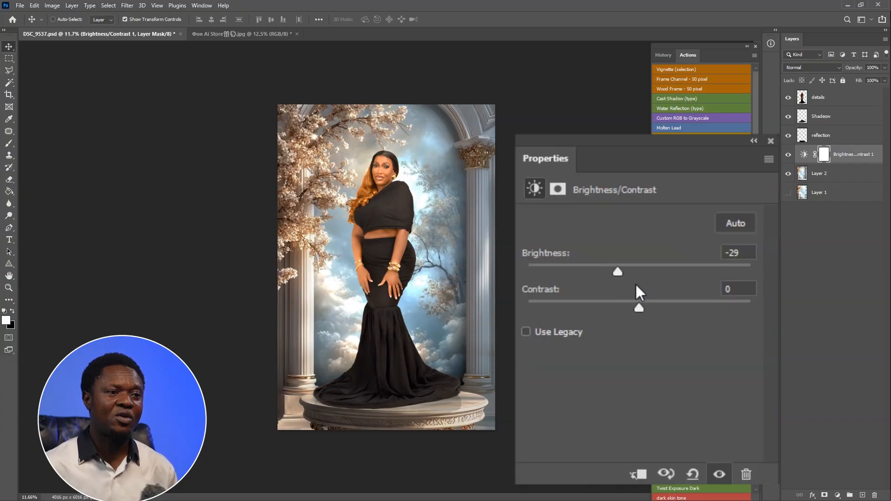
{"action": "left_click_drag", "start_coordinate": [617, 272], "coordinate": [606, 271]}
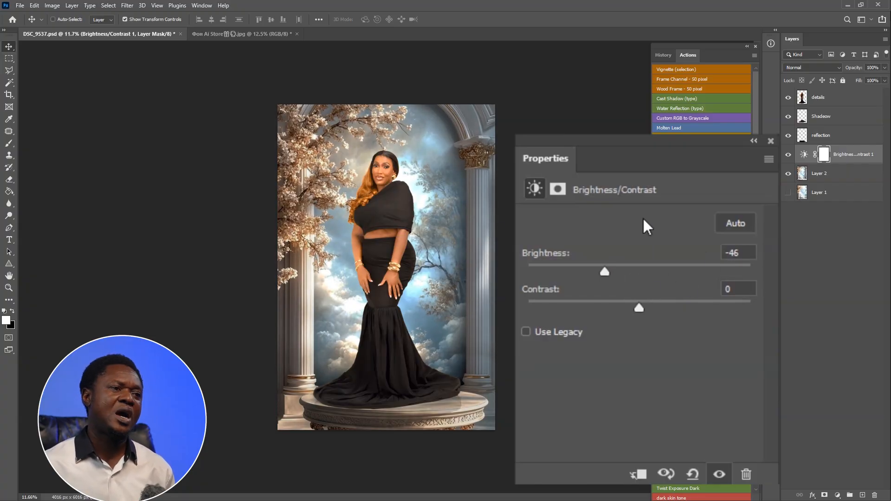
{"action": "left_click", "coordinate": [646, 307]}
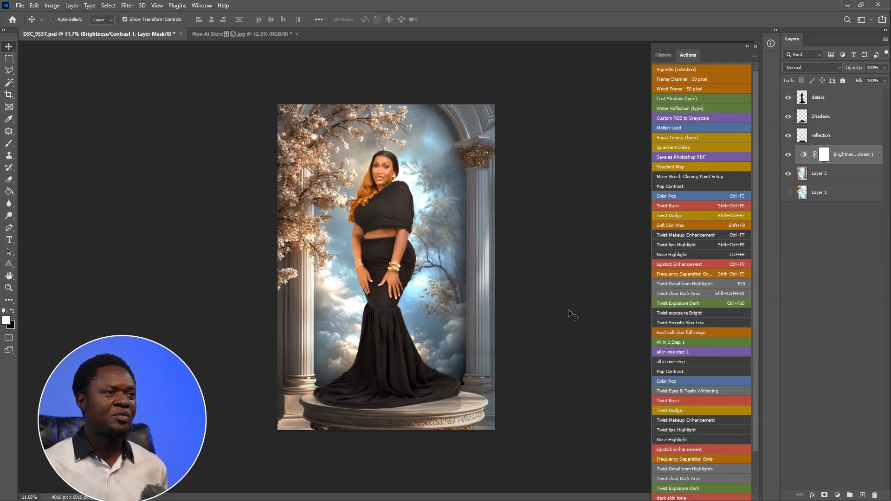
- Examine at close range how the darkened background blends with the woman, ending with the full composite in view
{"action": "key", "text": "ctrl+plus"}
{"action": "key", "text": "ctrl+plus"}
{"action": "key", "text": "ctrl+plus"}
{"action": "key", "text": "ctrl+plus"}
{"action": "left_click_drag", "start_coordinate": [451, 250], "coordinate": [432, 411]}
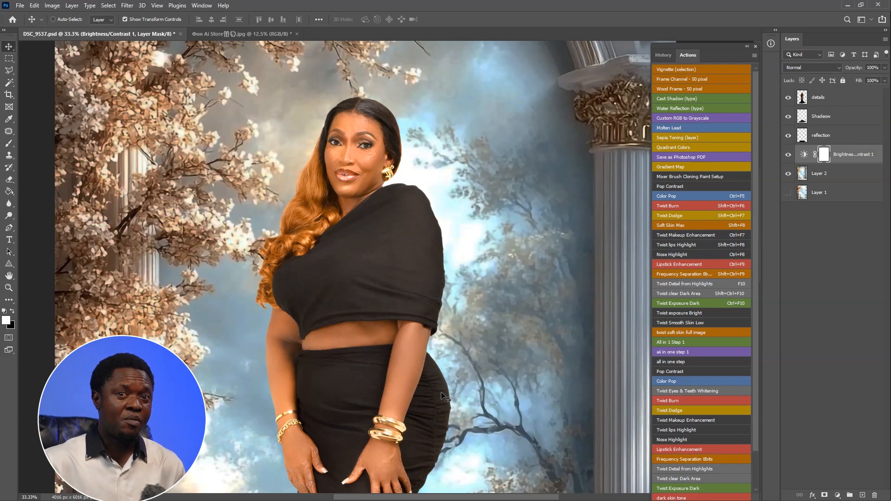
{"action": "key", "text": "ctrl+minus"}
{"action": "key", "text": "ctrl+minus"}
{"action": "key", "text": "ctrl+minus"}
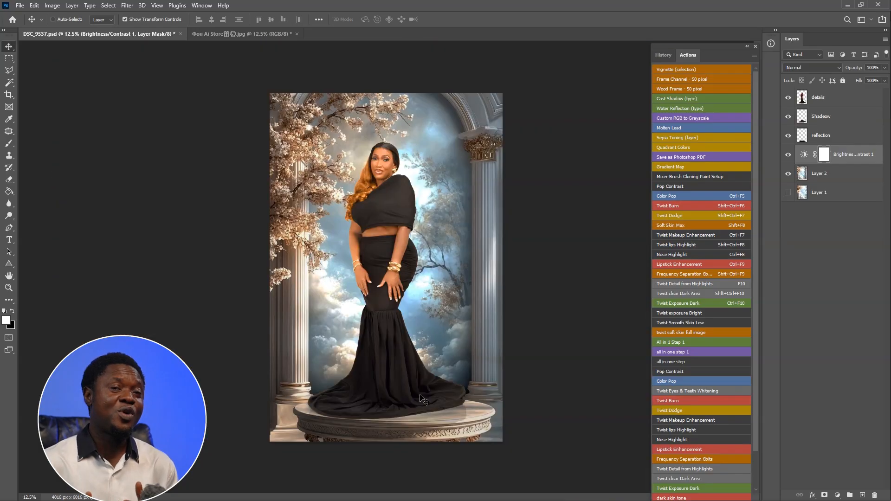
- Add a Color Balance adjustment layer directly above Layer 2 with midtones at Cyan-Red +56 and Yellow-Blue -41
{"action": "left_click", "coordinate": [819, 173]}
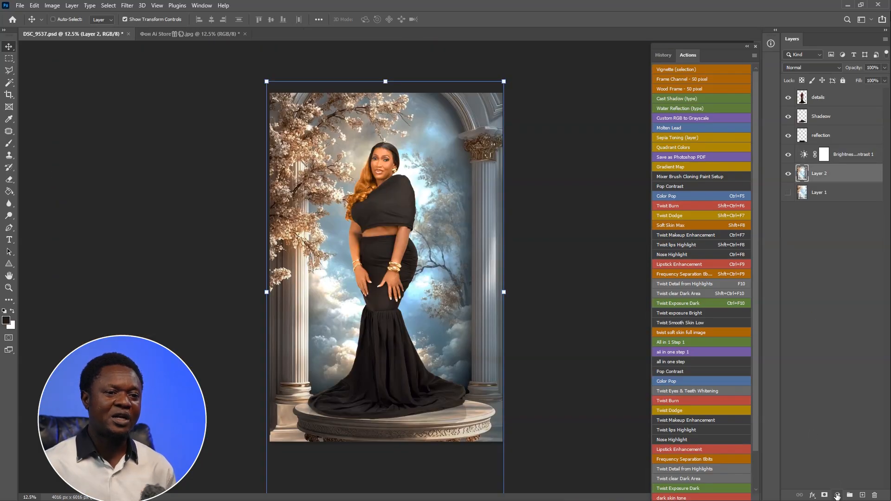
{"action": "left_click", "coordinate": [837, 495]}
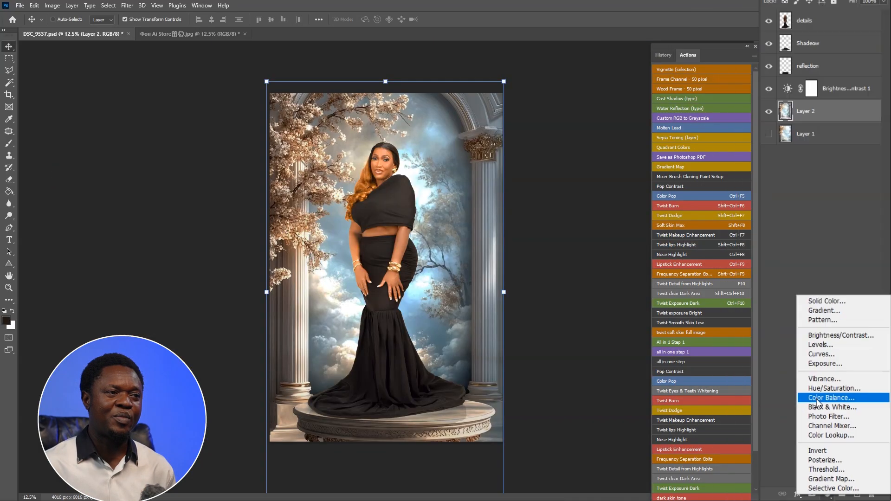
{"action": "left_click", "coordinate": [803, 430]}
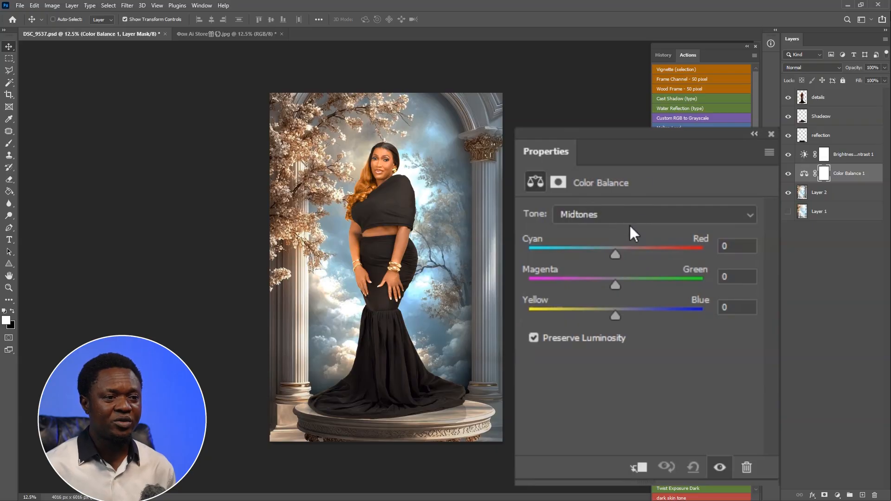
{"action": "left_click_drag", "start_coordinate": [618, 254], "coordinate": [645, 247]}
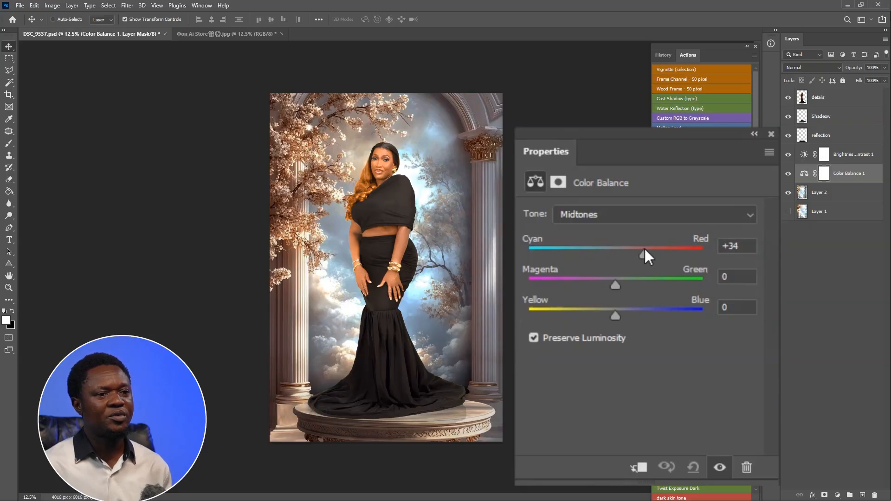
{"action": "left_click_drag", "start_coordinate": [644, 247], "coordinate": [646, 248]}
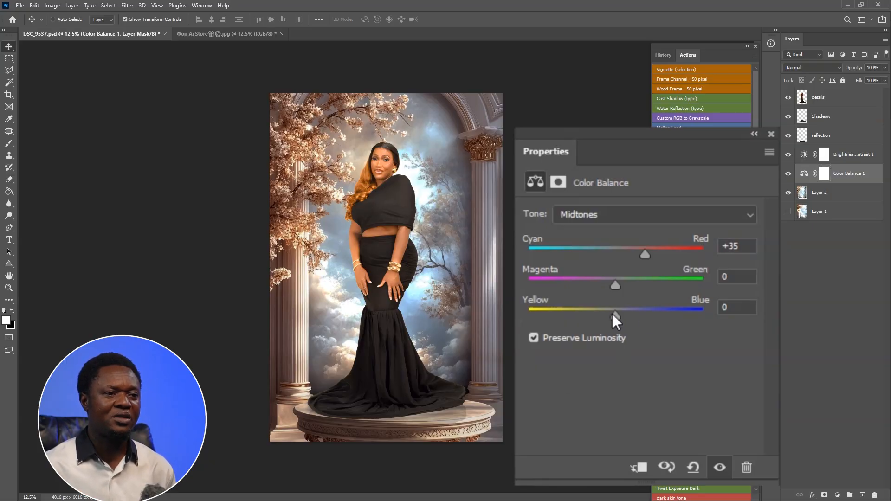
{"action": "left_click_drag", "start_coordinate": [611, 314], "coordinate": [587, 309]}
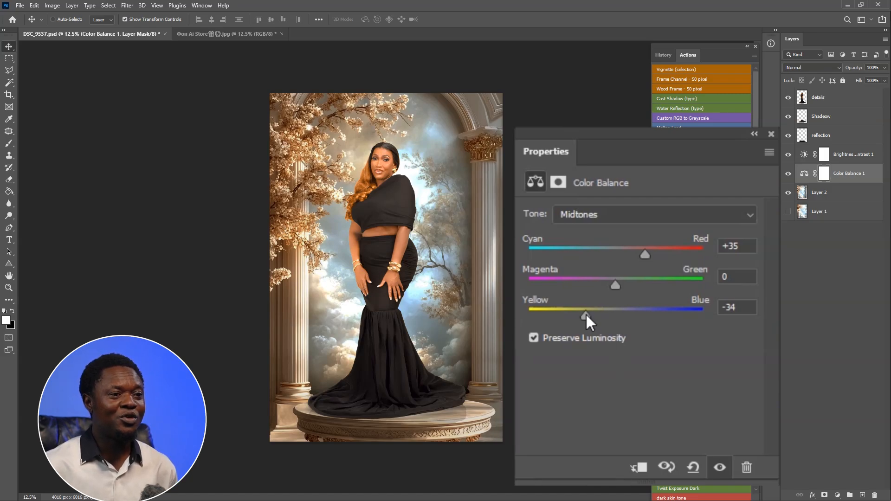
{"action": "left_click_drag", "start_coordinate": [586, 314], "coordinate": [580, 315]}
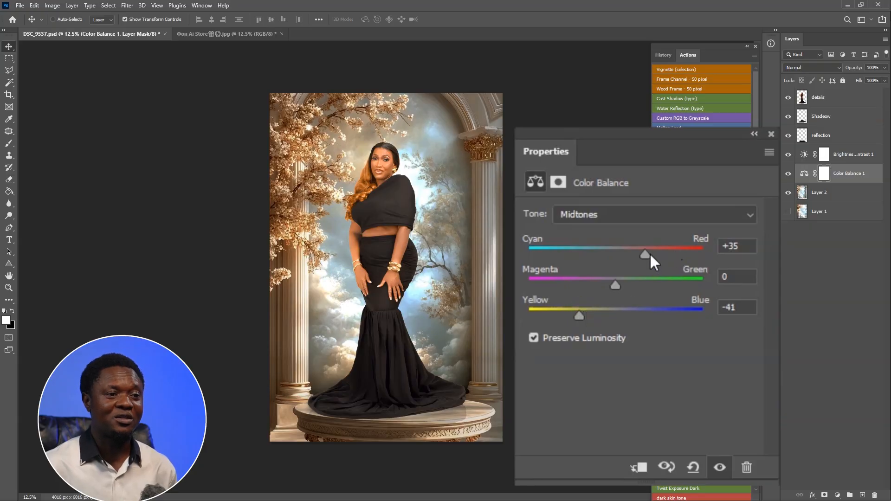
{"action": "left_click_drag", "start_coordinate": [650, 254], "coordinate": [663, 253]}
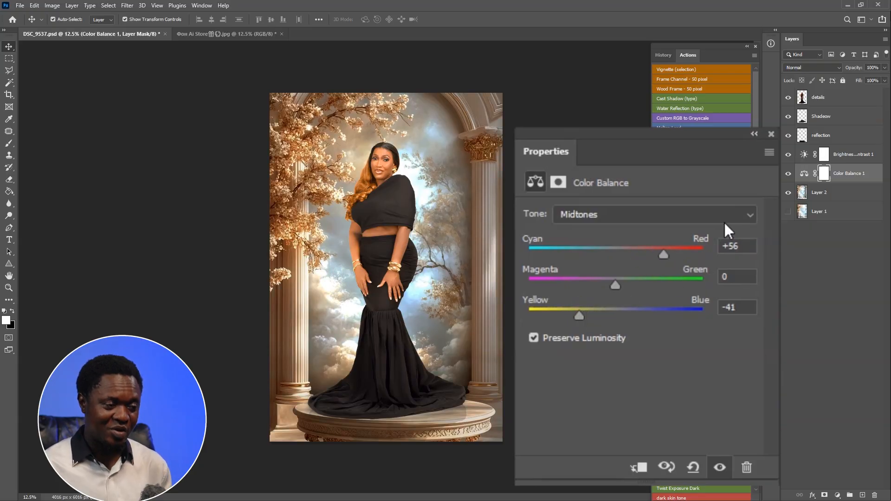
- Examine the warmed background against the woman's skin and dress up close, from her face down to the podium
{"action": "key", "text": "ctrl+plus"}
{"action": "key", "text": "ctrl+plus"}
{"action": "key", "text": "ctrl+plus"}
{"action": "left_click_drag", "start_coordinate": [383, 250], "coordinate": [368, 429]}
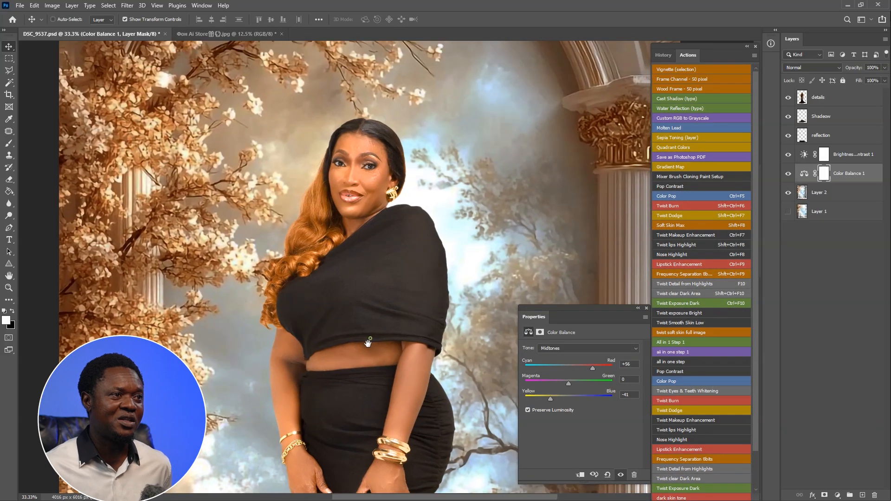
{"action": "left_click_drag", "start_coordinate": [369, 372], "coordinate": [380, 224]}
{"action": "left_click_drag", "start_coordinate": [377, 323], "coordinate": [386, 205]}
{"action": "key", "text": "ctrl+minus"}
{"action": "key", "text": "ctrl+minus"}
{"action": "key", "text": "ctrl+minus"}
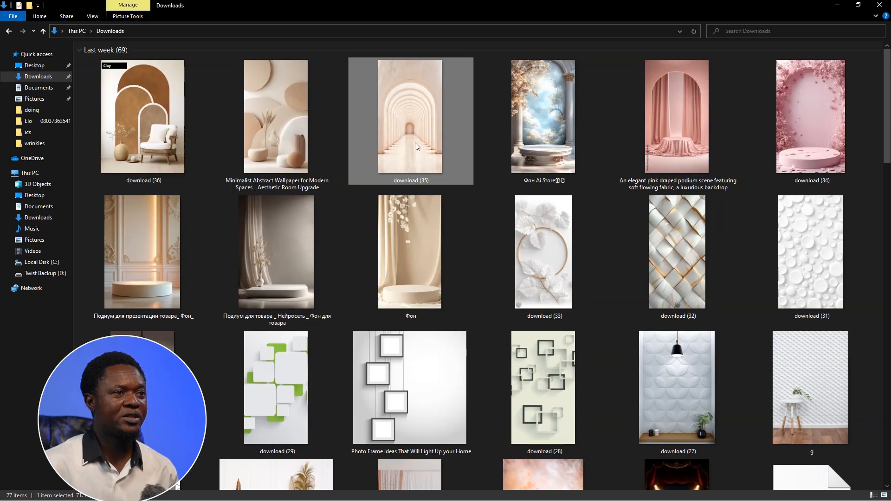
- Open the download (35) arched-hallway image from the Downloads folder in Photoshop and check its arches for pixelation up close
{"action": "left_click_drag", "start_coordinate": [423, 137], "coordinate": [488, 182]}
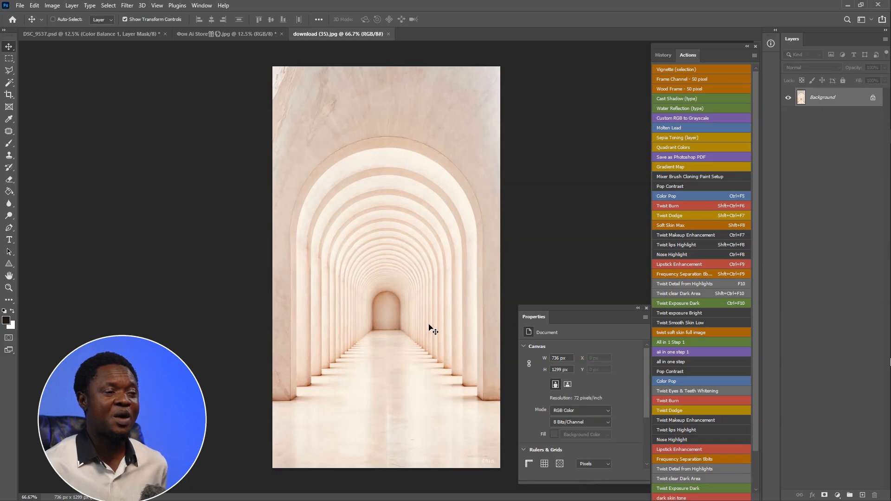
{"action": "key", "text": "ctrl+plus"}
{"action": "key", "text": "ctrl+plus"}
{"action": "key", "text": "ctrl+plus"}
{"action": "key", "text": "ctrl+plus"}
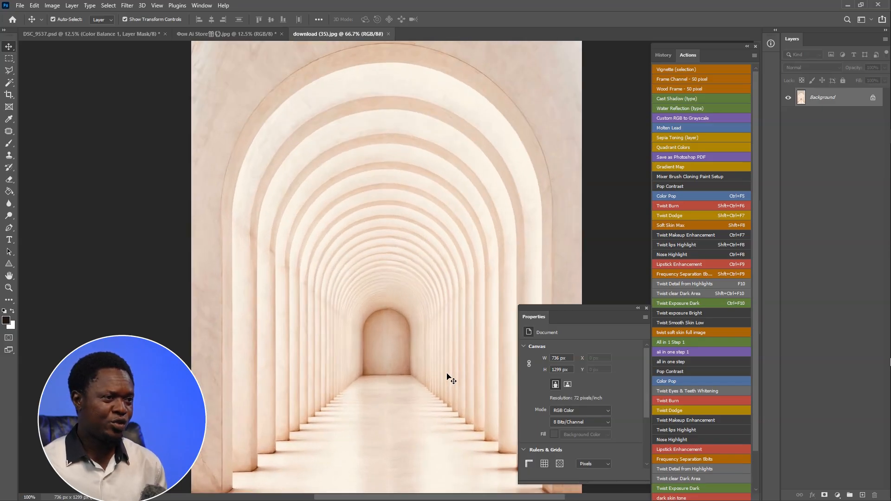
{"action": "key", "text": "ctrl+plus"}
{"action": "key", "text": "ctrl+plus"}
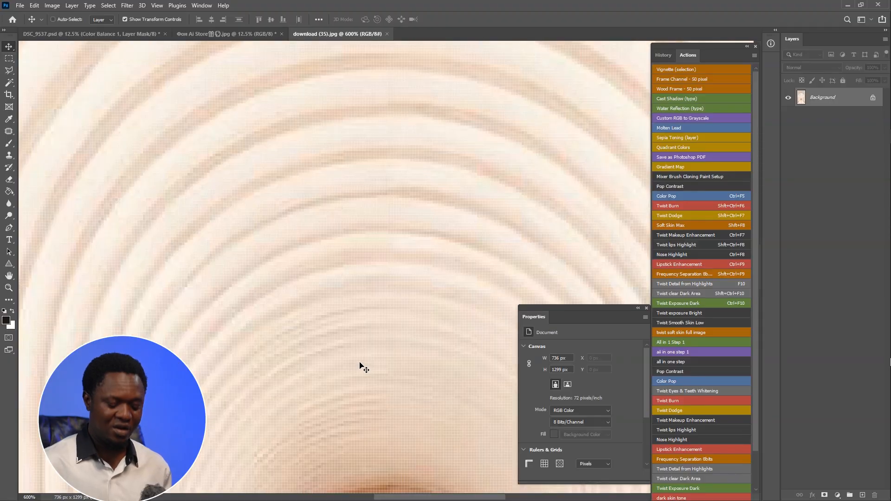
{"action": "key", "text": "ctrl+minus"}
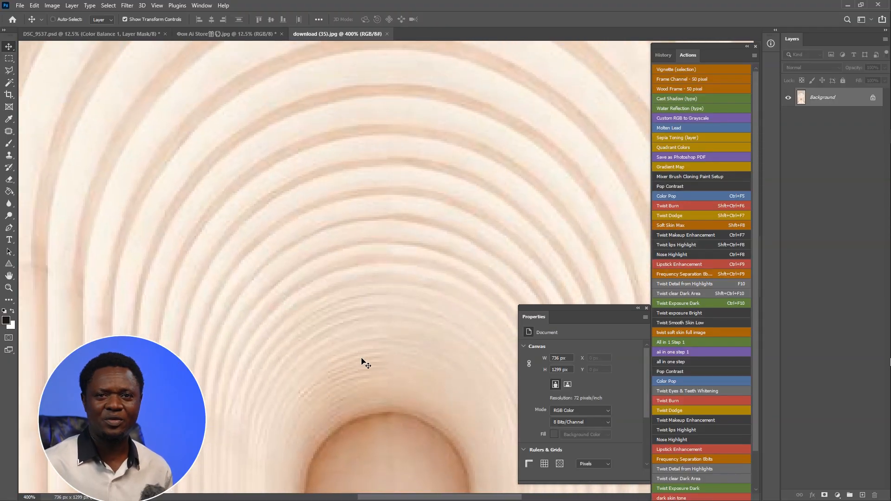
{"action": "key", "text": "ctrl+minus"}
{"action": "key", "text": "ctrl+minus"}
{"action": "key", "text": "ctrl+minus"}
{"action": "key", "text": "ctrl+minus"}
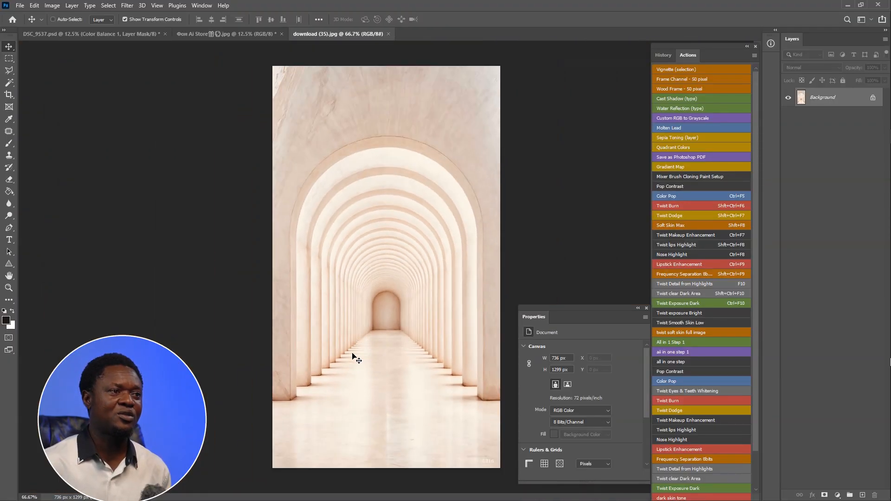
- Open the Image Size settings for the arched-hallway image and magnify the preview past 700% to inspect its pixels
{"action": "left_click", "coordinate": [53, 6]}
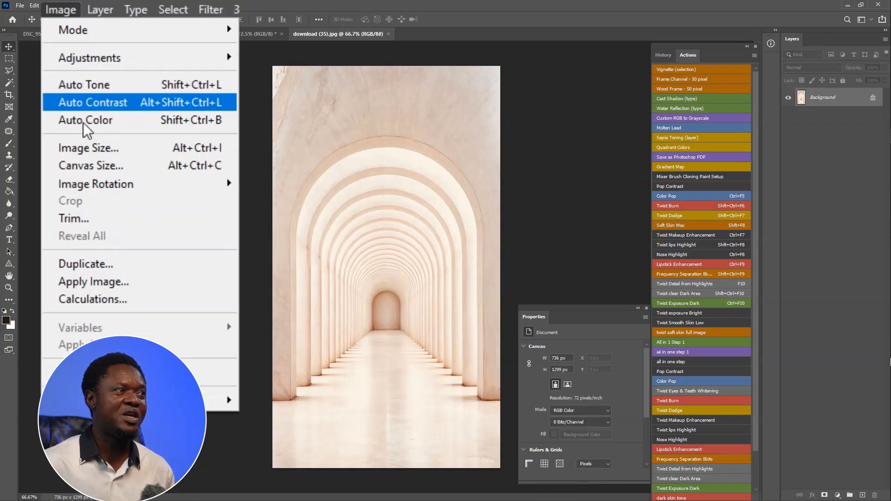
{"action": "left_click", "coordinate": [107, 146]}
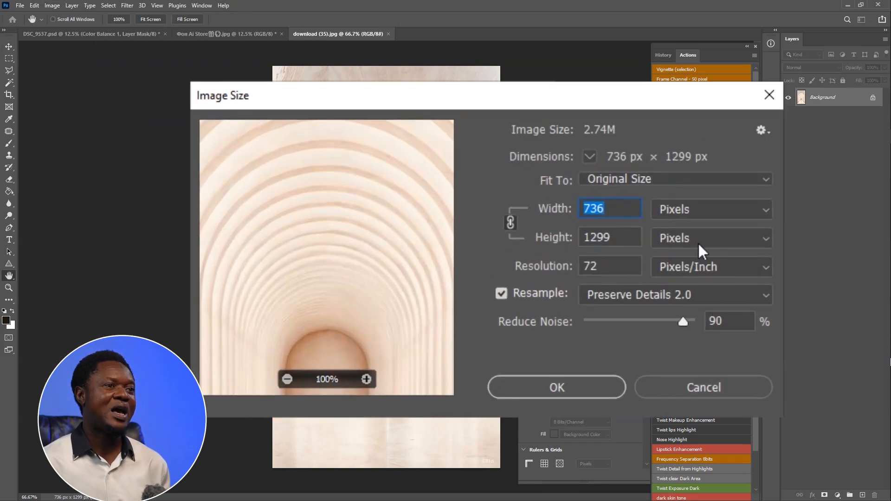
{"action": "left_click", "coordinate": [367, 379]}
{"action": "left_click", "coordinate": [367, 379]}
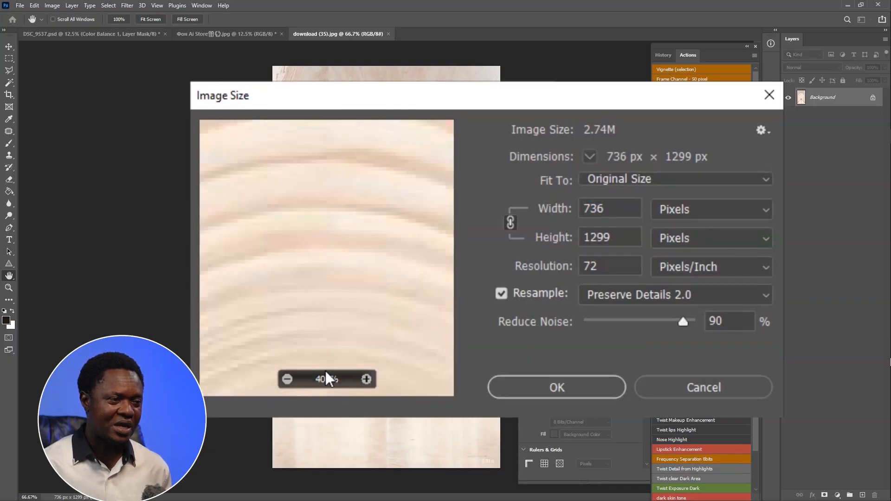
{"action": "left_click", "coordinate": [368, 379]}
{"action": "left_click", "coordinate": [368, 380]}
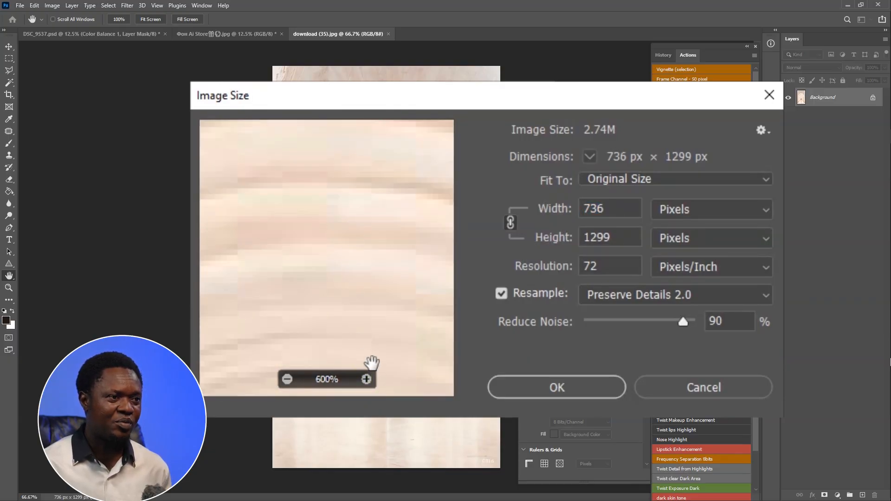
{"action": "left_click", "coordinate": [367, 379]}
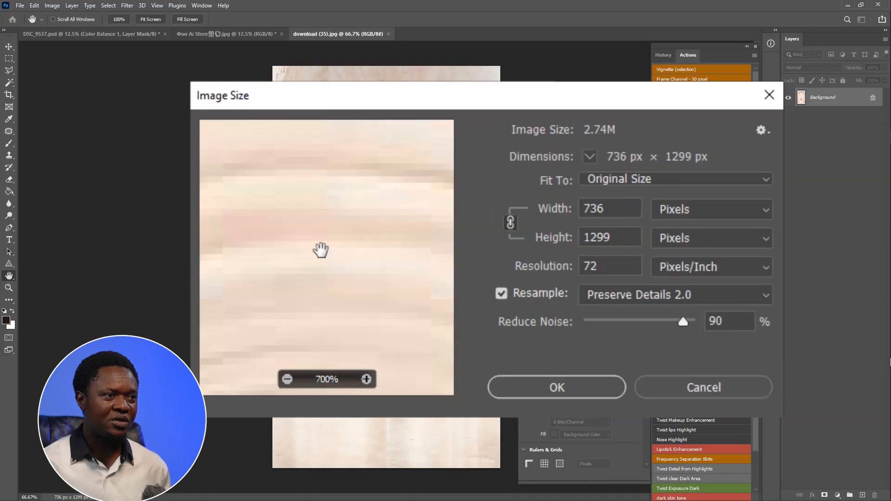
{"action": "left_click", "coordinate": [366, 380]}
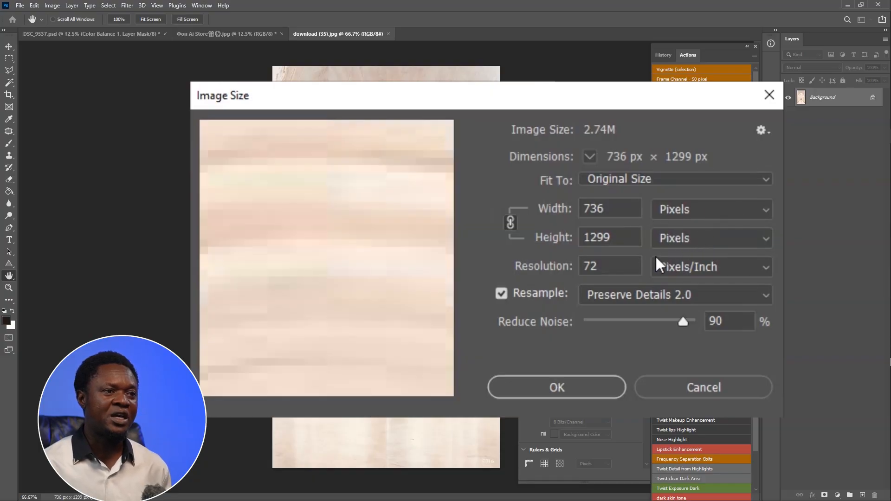
- Try a resolution of 500 pixels/inch for the arched-hallway image, and settle on 400 pixels/inch
{"action": "double_click", "coordinate": [611, 265]}
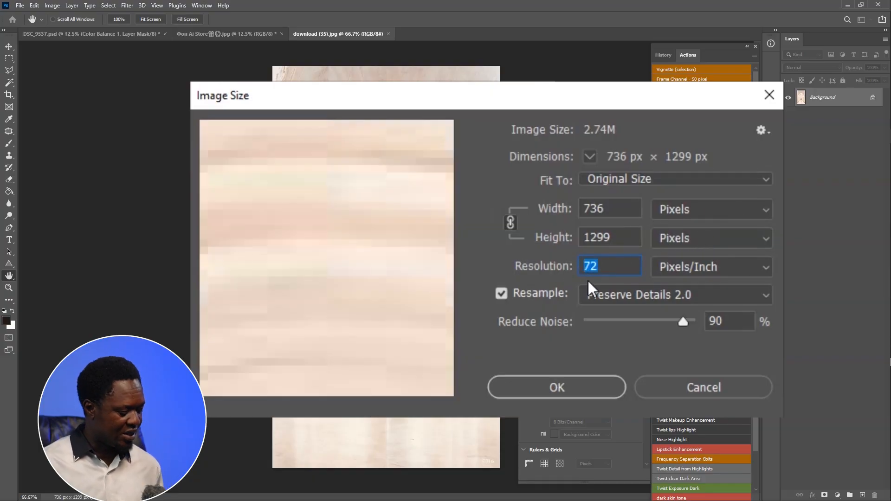
{"action": "type", "text": "500"}
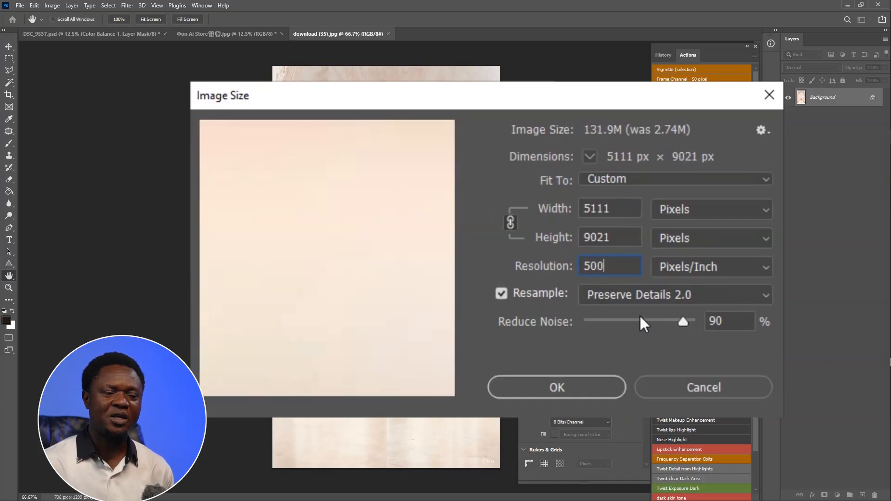
{"action": "double_click", "coordinate": [615, 266]}
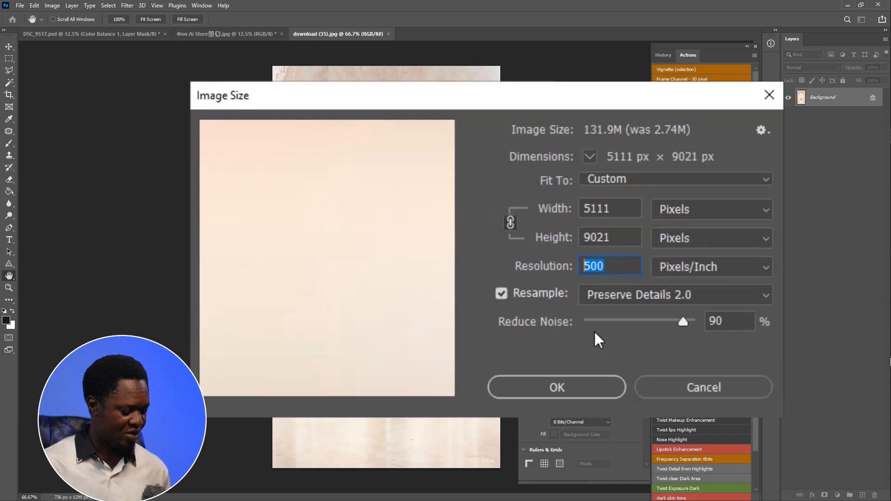
{"action": "type", "text": "400"}
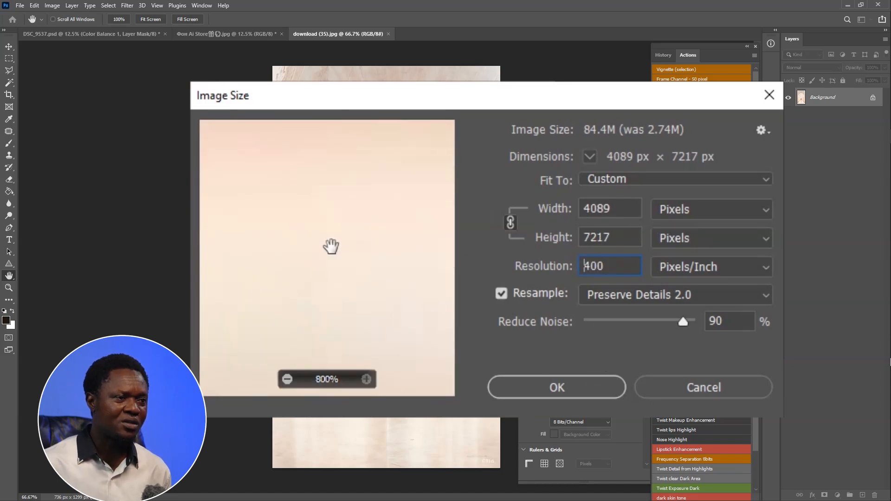
- Examine several areas of the upscaled hallway preview at 800% for remaining pixelation
{"action": "left_click_drag", "start_coordinate": [330, 246], "coordinate": [350, 311]}
{"action": "left_click_drag", "start_coordinate": [322, 221], "coordinate": [396, 270]}
{"action": "left_click_drag", "start_coordinate": [322, 255], "coordinate": [394, 207]}
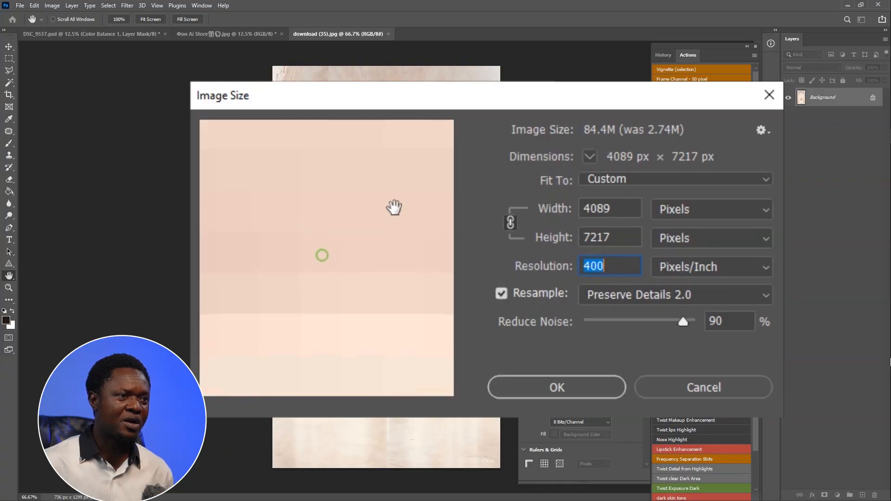
{"action": "left_click_drag", "start_coordinate": [312, 233], "coordinate": [370, 163]}
{"action": "left_click_drag", "start_coordinate": [300, 256], "coordinate": [345, 198]}
{"action": "left_click_drag", "start_coordinate": [328, 288], "coordinate": [319, 169]}
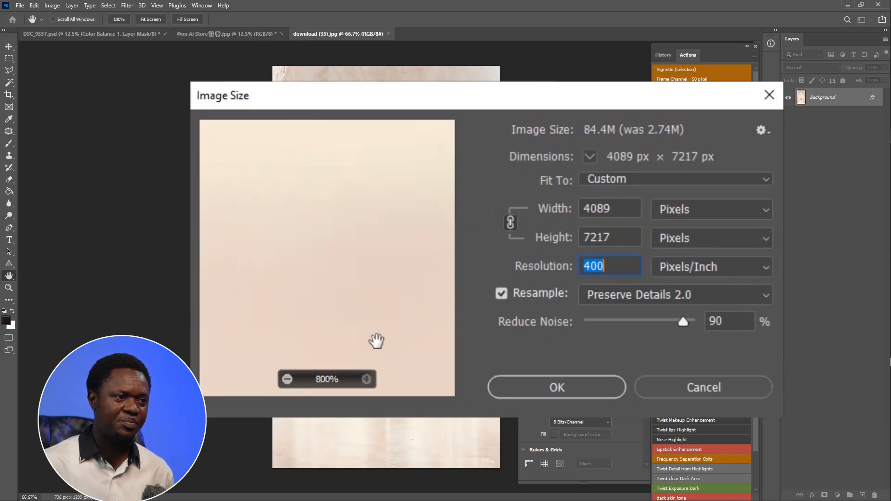
{"action": "left_click_drag", "start_coordinate": [376, 320], "coordinate": [467, 156]}
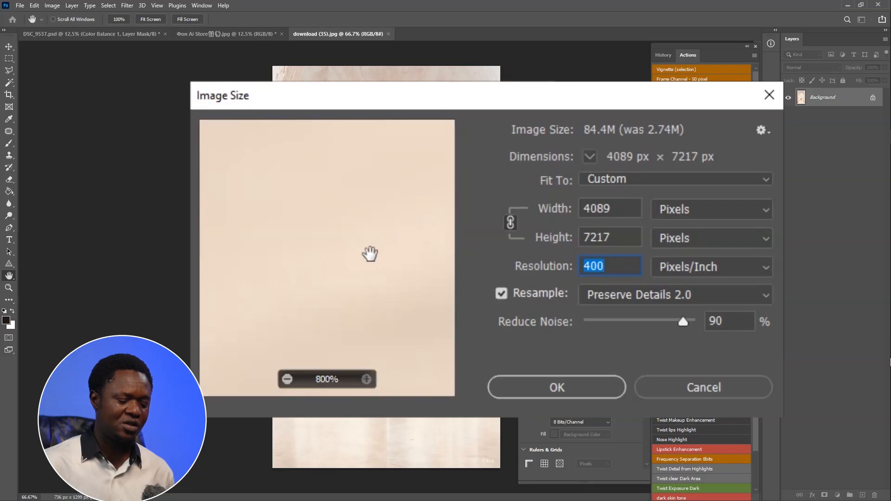
- Reduce the preview magnification to 200% and inspect the arch lines and doorway edge of the upscaled hallway
{"action": "left_click", "coordinate": [288, 378]}
{"action": "left_click", "coordinate": [288, 378]}
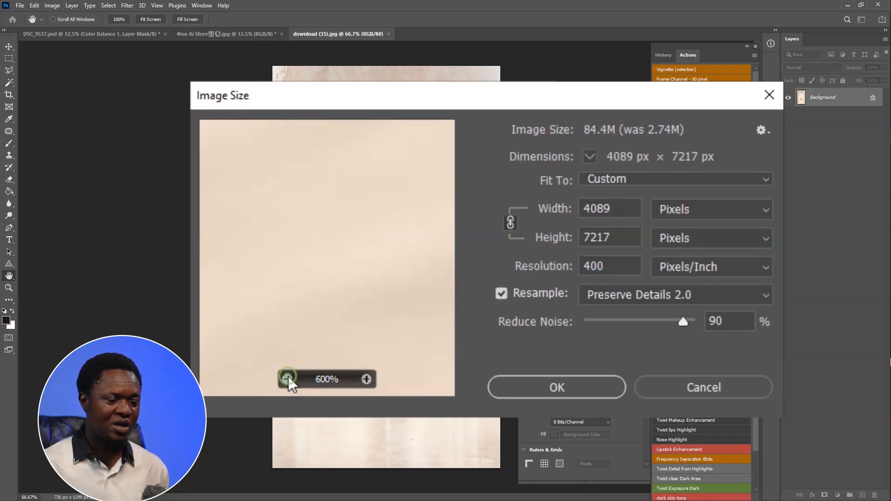
{"action": "left_click", "coordinate": [288, 378]}
{"action": "left_click", "coordinate": [288, 377]}
{"action": "left_click", "coordinate": [288, 378]}
{"action": "left_click", "coordinate": [288, 377]}
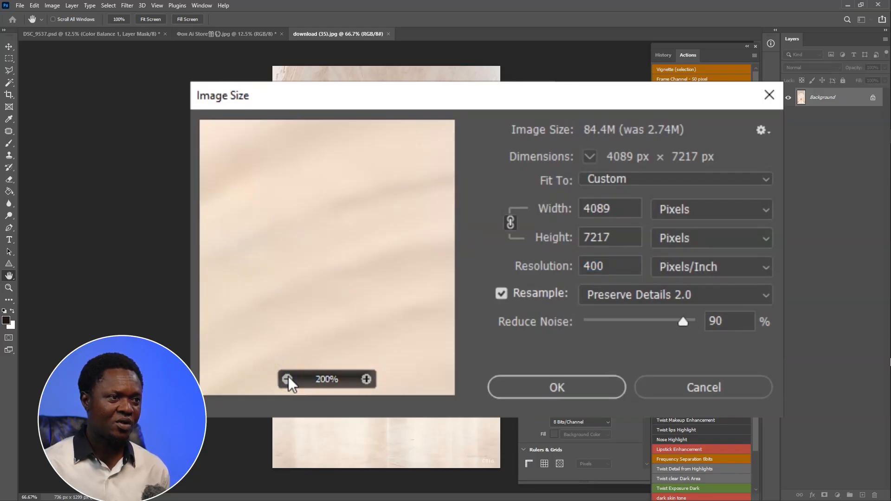
{"action": "left_click_drag", "start_coordinate": [330, 325], "coordinate": [361, 218]}
{"action": "mouse_move", "coordinate": [356, 307]}
{"action": "left_mouse_down"}
{"action": "mouse_move", "coordinate": [378, 159]}
{"action": "mouse_move", "coordinate": [366, 135]}
{"action": "mouse_move", "coordinate": [382, 171]}
{"action": "mouse_move", "coordinate": [350, 163]}
{"action": "left_mouse_up"}
{"action": "left_click_drag", "start_coordinate": [366, 285], "coordinate": [358, 254]}
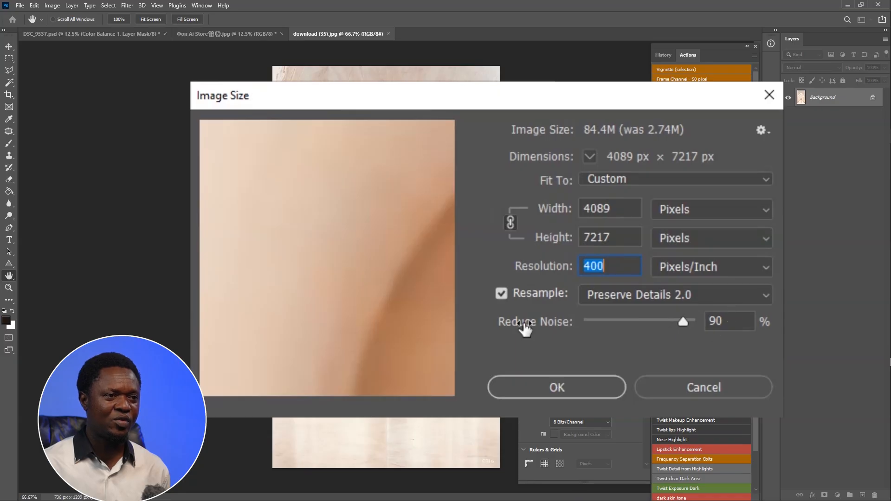
- Keep Preserve Details 2.0 as the resampling method and apply the 4089 × 7217 px resize to the hallway image
{"action": "left_click", "coordinate": [711, 291]}
{"action": "left_click", "coordinate": [648, 362]}
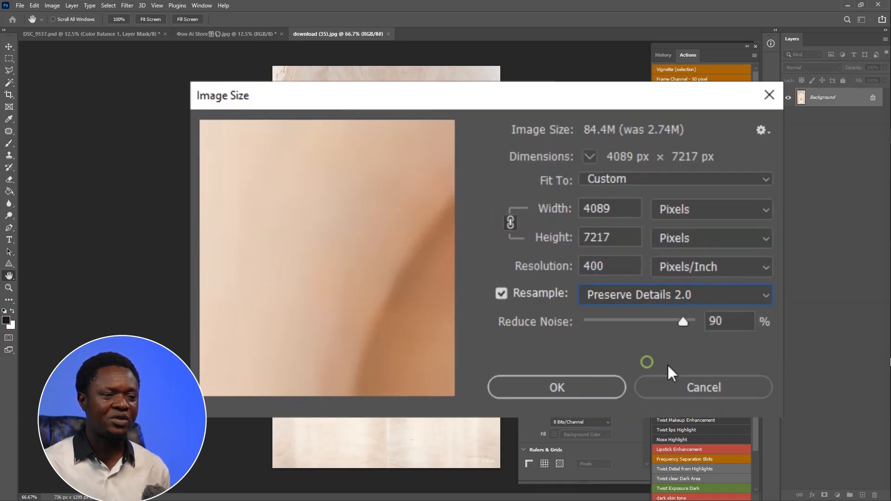
{"action": "left_click", "coordinate": [561, 386]}
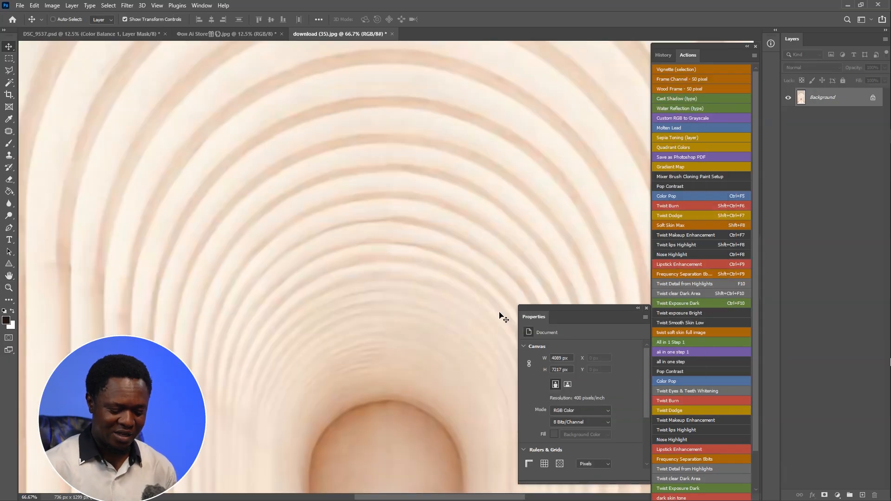
{"action": "key", "text": "ctrl+0"}
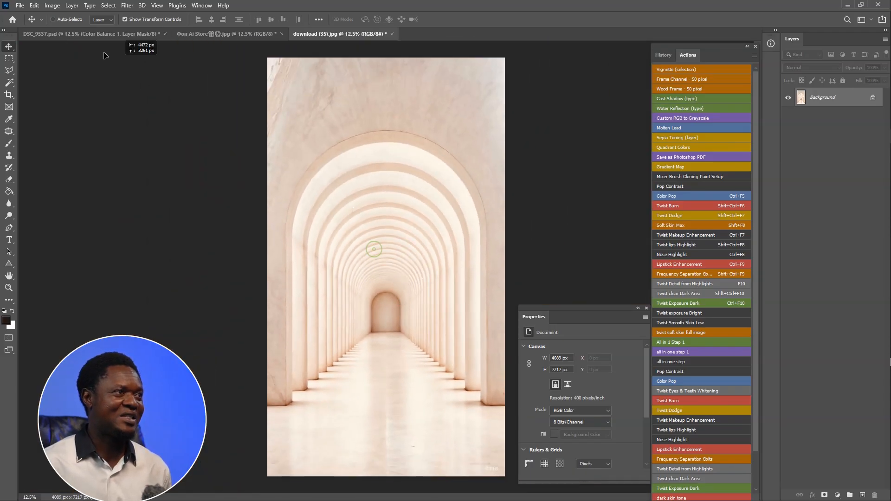
- Bring the upscaled hallway into DSC_9537.psd as a layer directly above Color Balance 1 and position it behind the woman
{"action": "left_click", "coordinate": [85, 35]}
{"action": "key", "text": "ctrl+v"}
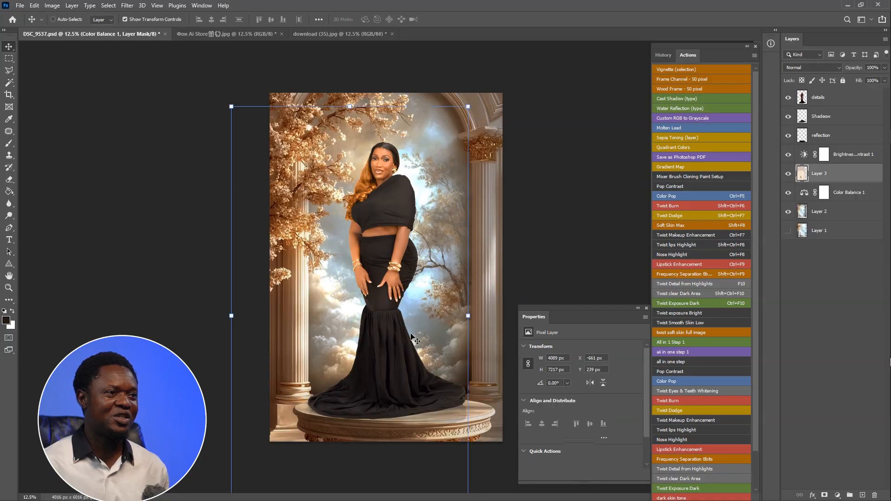
{"action": "left_click_drag", "start_coordinate": [347, 284], "coordinate": [366, 218]}
- Scale the hallway layer to about 134% and center its arches behind the woman so it covers the canvas
{"action": "key", "text": "ctrl+minus"}
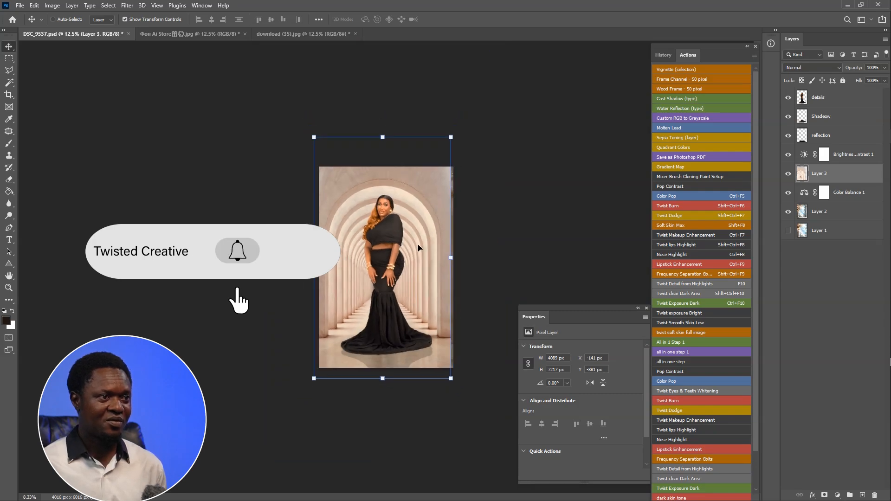
{"action": "left_click_drag", "start_coordinate": [442, 154], "coordinate": [486, 79]}
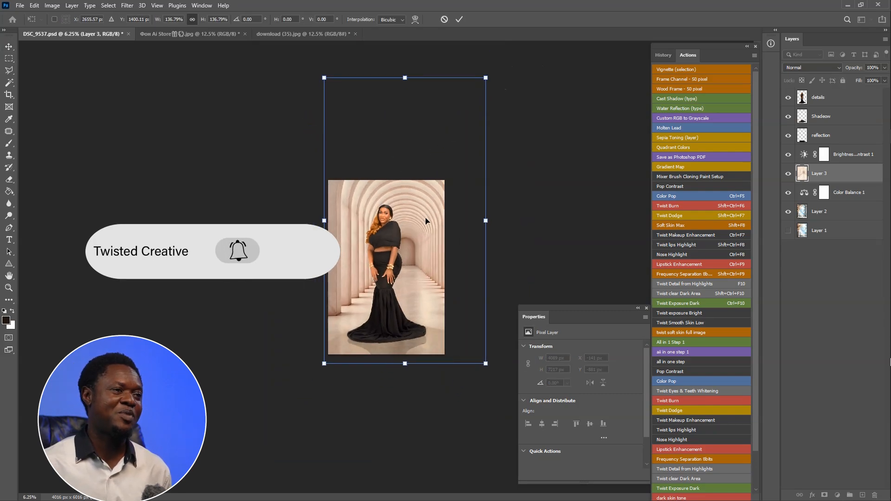
{"action": "mouse_move", "coordinate": [425, 222]}
{"action": "left_mouse_down"}
{"action": "mouse_move", "coordinate": [407, 222]}
{"action": "mouse_move", "coordinate": [407, 212]}
{"action": "mouse_move", "coordinate": [411, 234]}
{"action": "left_mouse_up"}
{"action": "left_click_drag", "start_coordinate": [463, 68], "coordinate": [459, 74]}
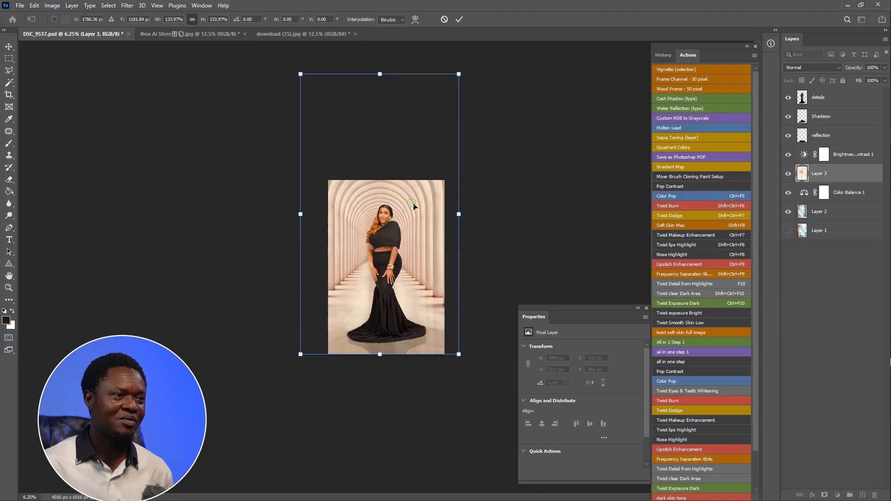
{"action": "left_click_drag", "start_coordinate": [413, 207], "coordinate": [416, 206]}
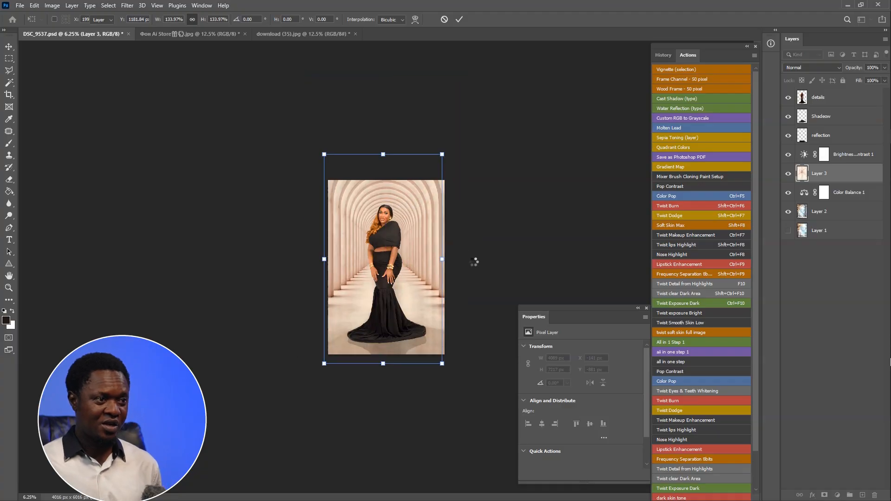
{"action": "key", "text": "Return"}
{"action": "key", "text": "ctrl+plus"}
{"action": "key", "text": "ctrl+plus"}
{"action": "key", "text": "ctrl+minus"}
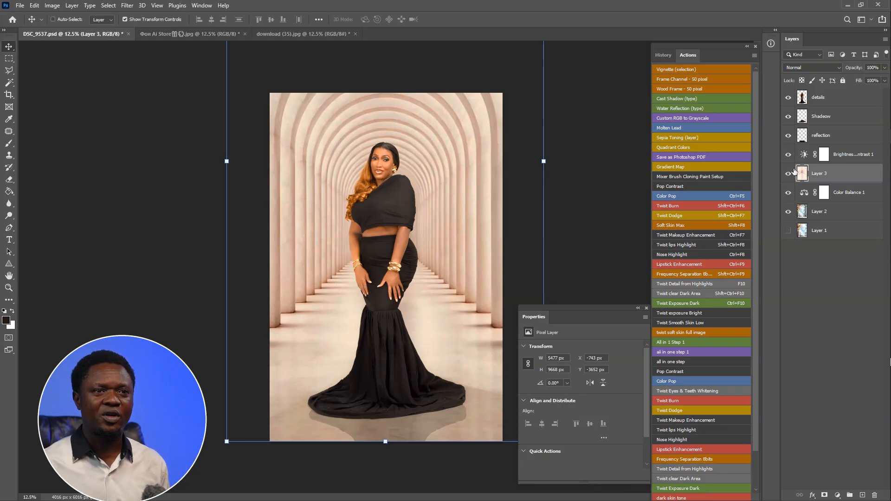
- Apply a 74 px Tilt-Shift blur to the hallway layer, hiding the details layer while working and showing it again
{"action": "left_click", "coordinate": [788, 98]}
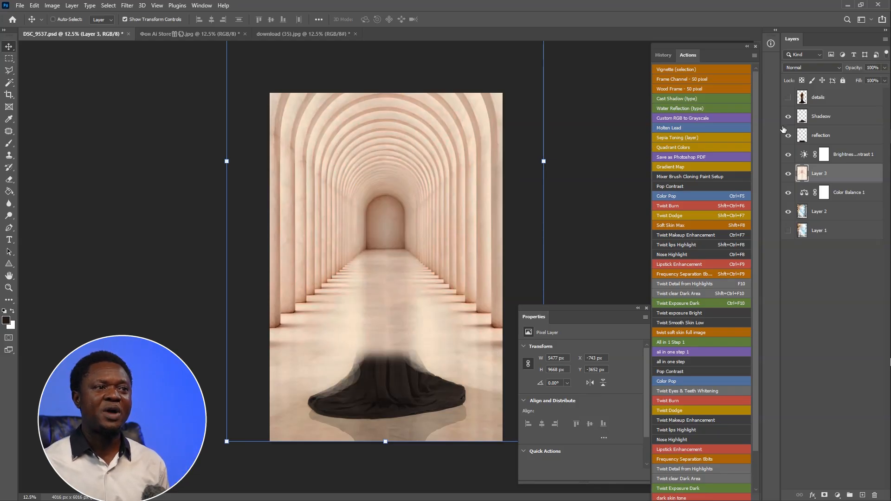
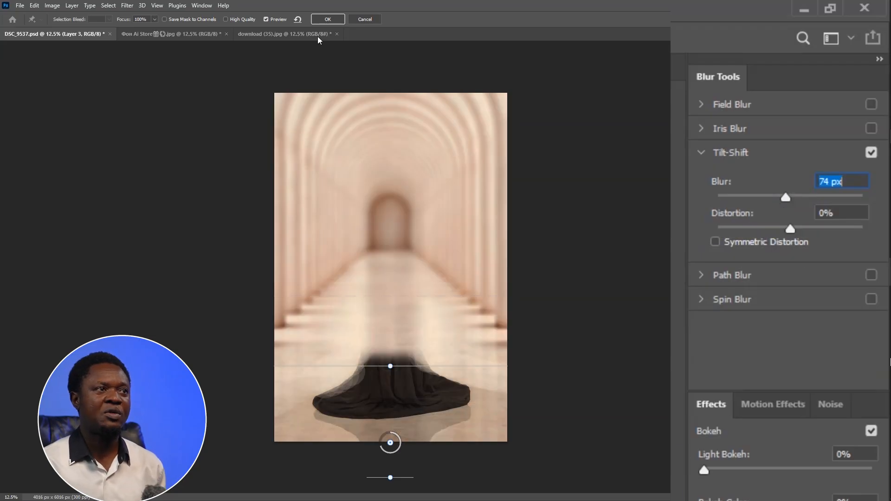
{"action": "left_click", "coordinate": [328, 20]}
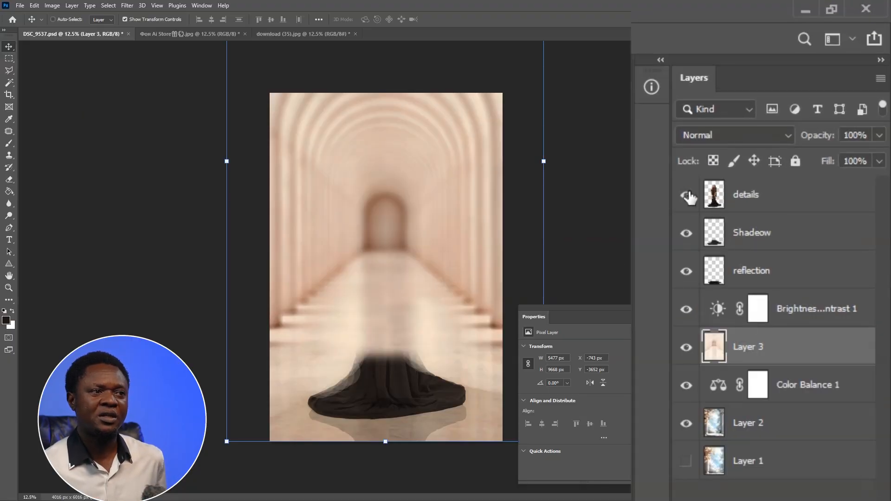
{"action": "left_click", "coordinate": [686, 194]}
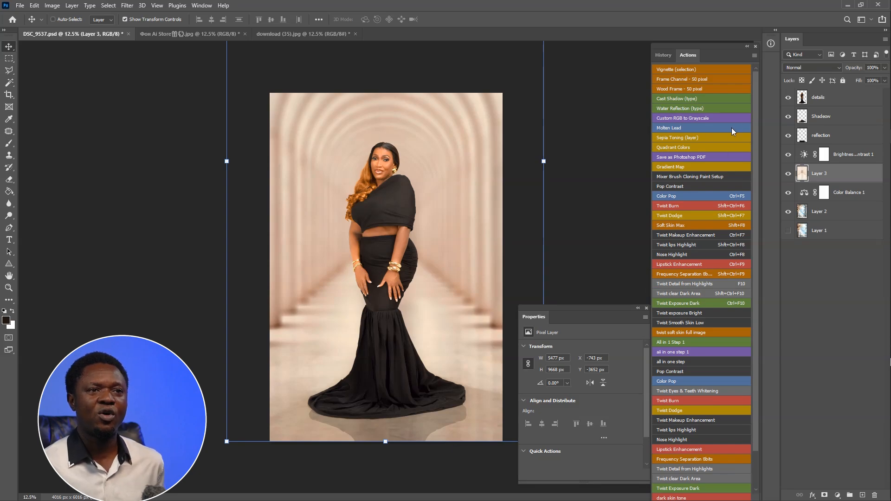
- Lower the reflection layer's opacity to 6%
{"action": "left_click", "coordinate": [810, 119]}
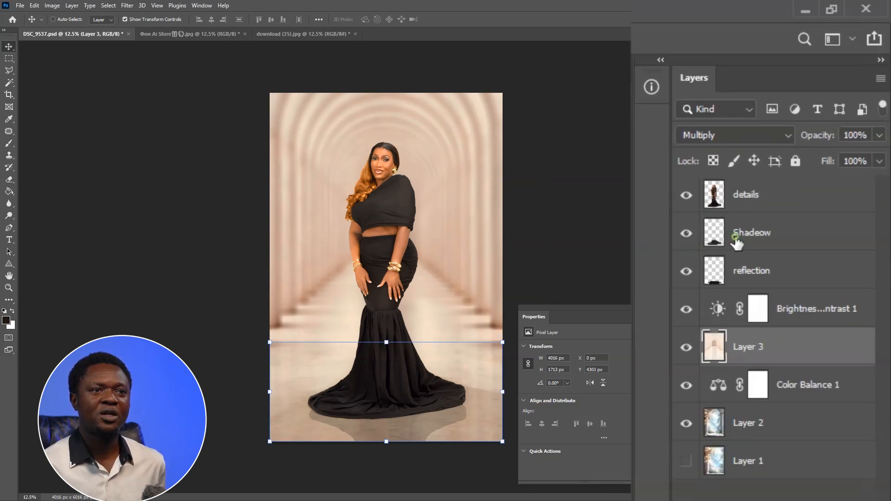
{"action": "left_click", "coordinate": [745, 277]}
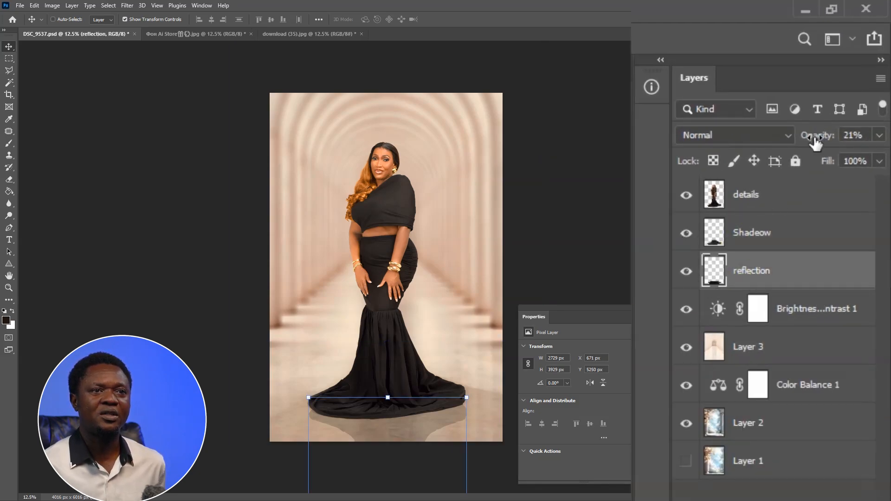
{"action": "left_click_drag", "start_coordinate": [824, 140], "coordinate": [807, 143]}
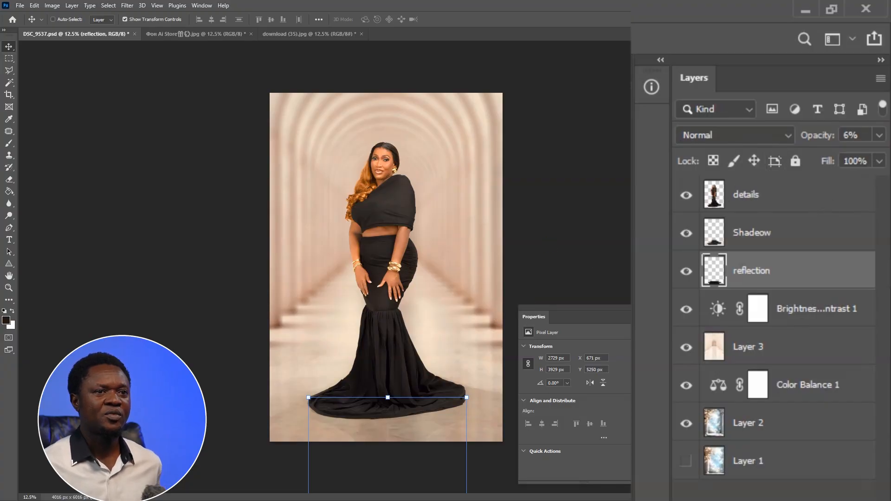
- Darken the hallway by lowering the Brightness/Contrast 1 adjustment's brightness to about -100
{"action": "left_click", "coordinate": [784, 309]}
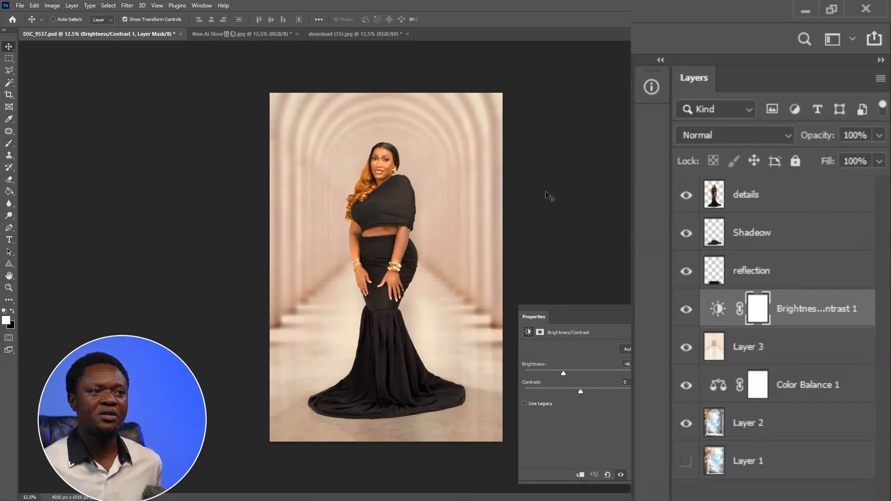
{"action": "left_click", "coordinate": [713, 315]}
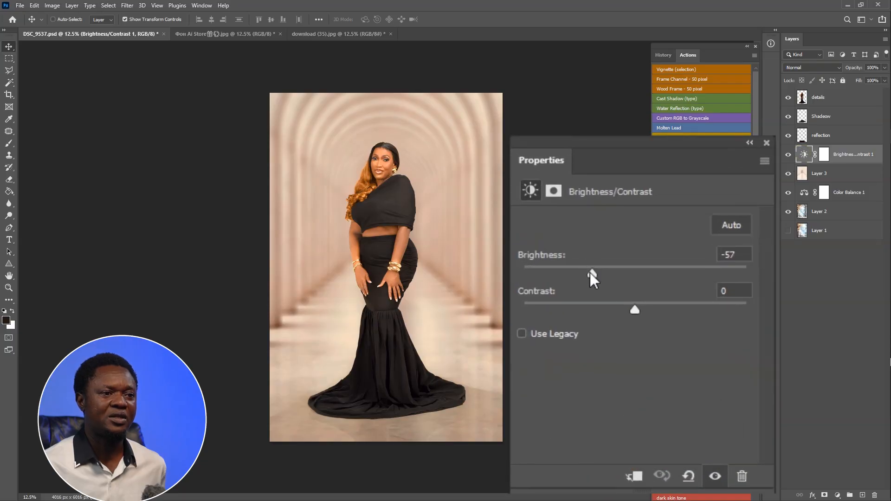
{"action": "left_click_drag", "start_coordinate": [590, 271], "coordinate": [567, 278]}
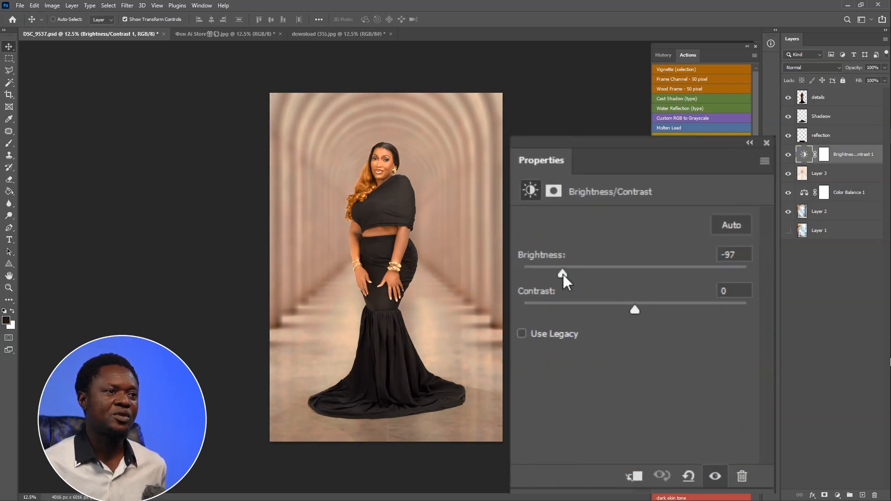
{"action": "left_click_drag", "start_coordinate": [567, 281], "coordinate": [560, 281]}
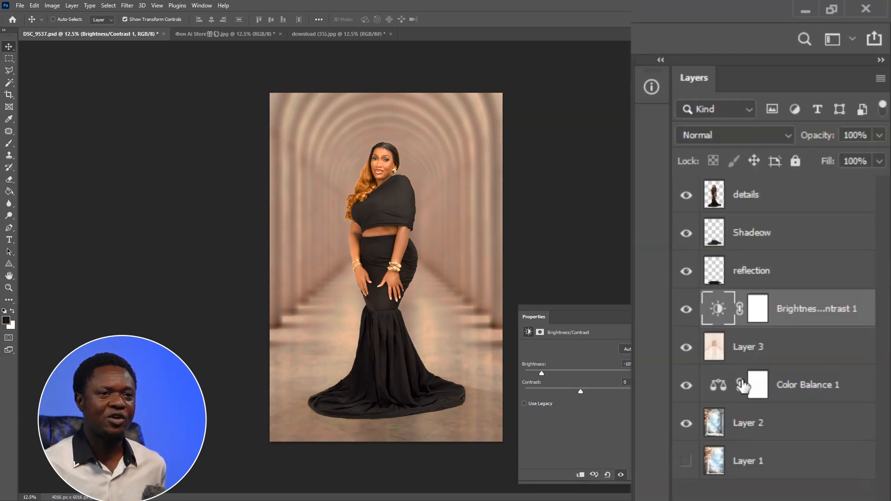
- Move Color Balance 1 directly above Layer 3 and set its midtones to Cyan-Red +32 and Yellow-Blue -26
{"action": "left_click_drag", "start_coordinate": [786, 386], "coordinate": [786, 342]}
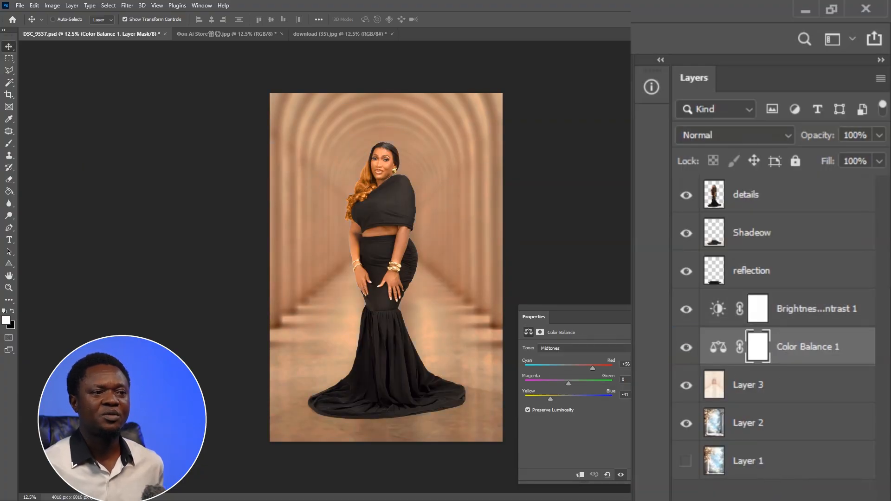
{"action": "left_click", "coordinate": [714, 348]}
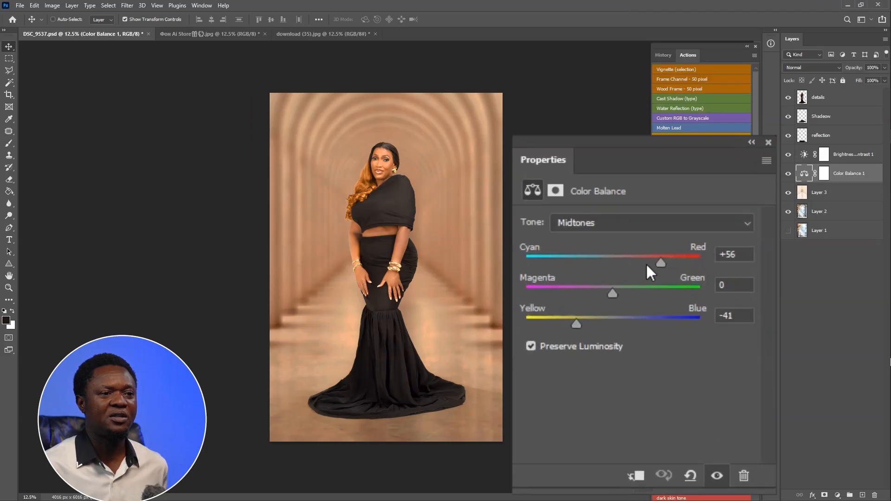
{"action": "left_click_drag", "start_coordinate": [642, 262], "coordinate": [639, 263]}
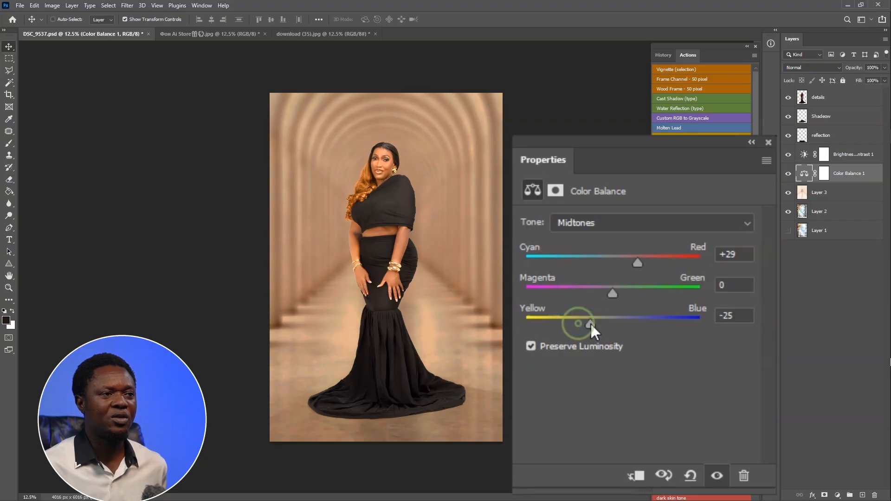
{"action": "left_click_drag", "start_coordinate": [591, 327], "coordinate": [590, 322]}
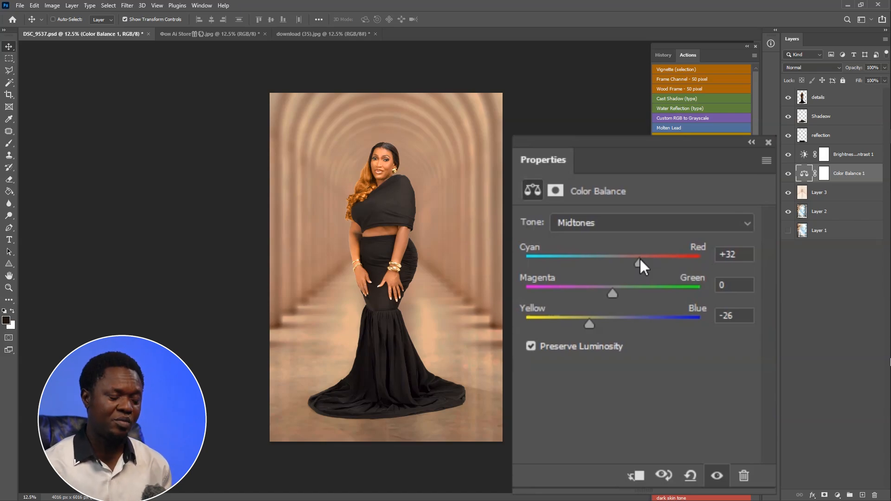
- Examine how the woman's outline and gown blend with the hallway up close, from her waist down to the hem
{"action": "key", "text": "ctrl+plus"}
{"action": "key", "text": "ctrl+plus"}
{"action": "key", "text": "ctrl+plus"}
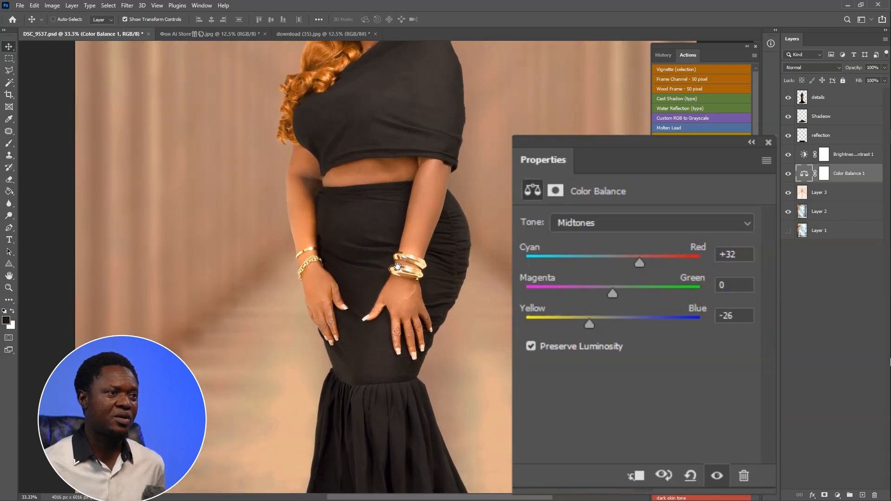
{"action": "left_click_drag", "start_coordinate": [397, 267], "coordinate": [364, 480]}
{"action": "left_click_drag", "start_coordinate": [368, 342], "coordinate": [339, 326]}
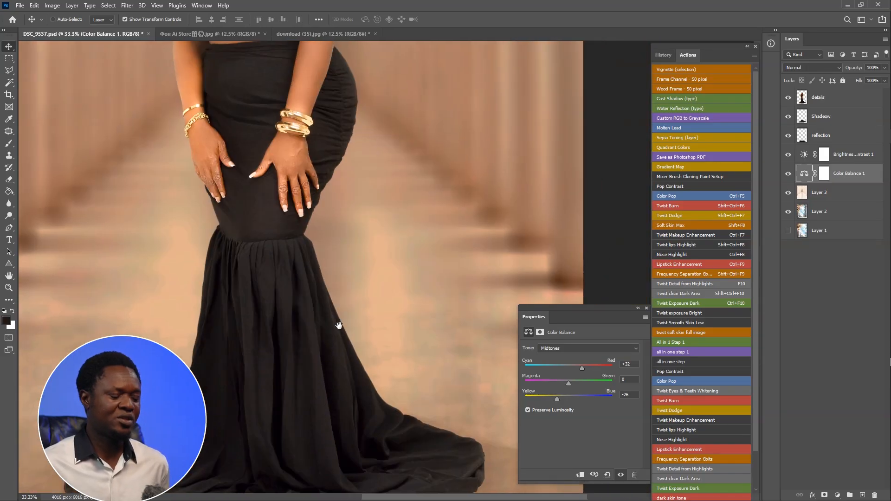
{"action": "key", "text": "ctrl+minus"}
{"action": "key", "text": "ctrl+minus"}
{"action": "key", "text": "ctrl+minus"}
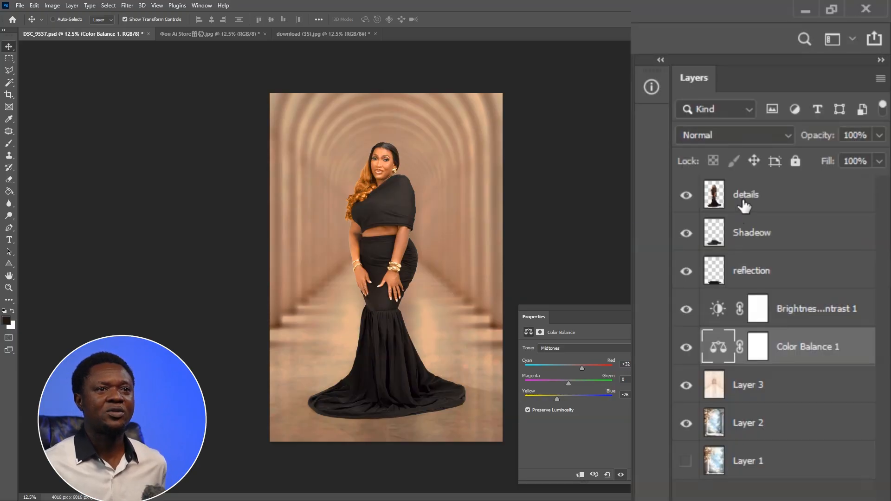
- Start a Field Blur on the details layer, placing its pin on the woman's face with 0 px blur
{"action": "left_click", "coordinate": [817, 100]}
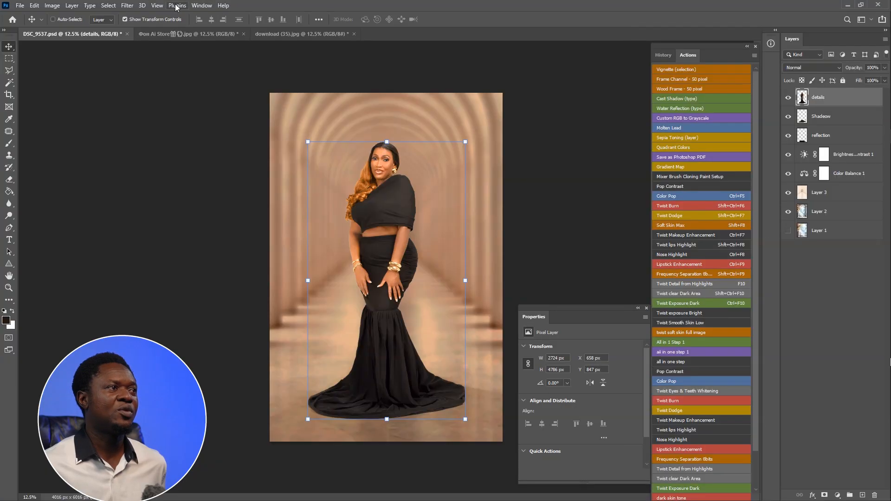
{"action": "left_click", "coordinate": [126, 6]}
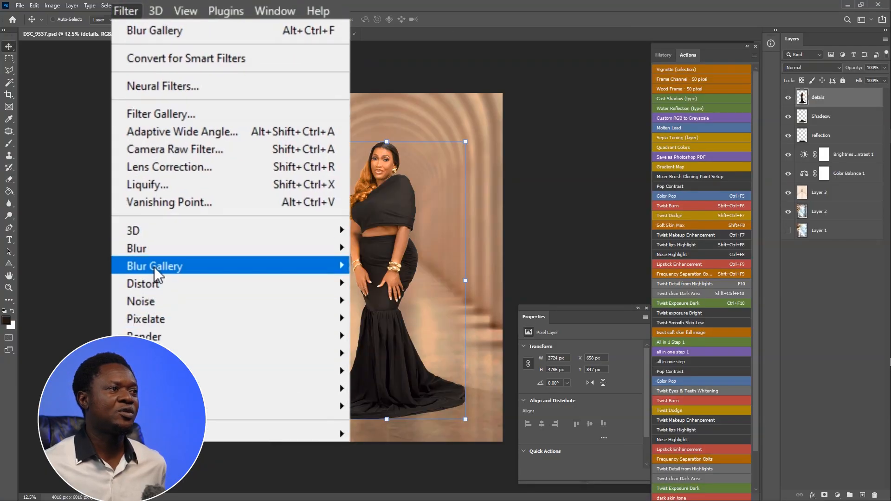
{"action": "mouse_move", "coordinate": [141, 136]}
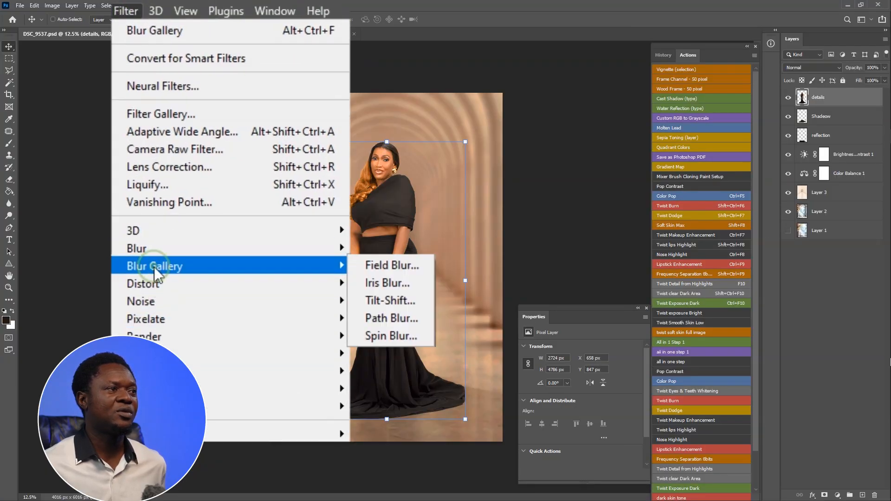
{"action": "left_click", "coordinate": [402, 267]}
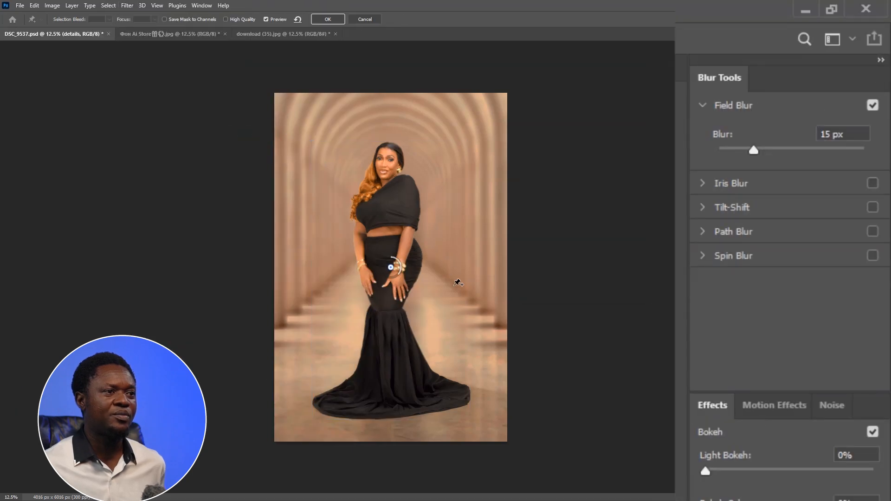
{"action": "left_click_drag", "start_coordinate": [391, 267], "coordinate": [387, 163]}
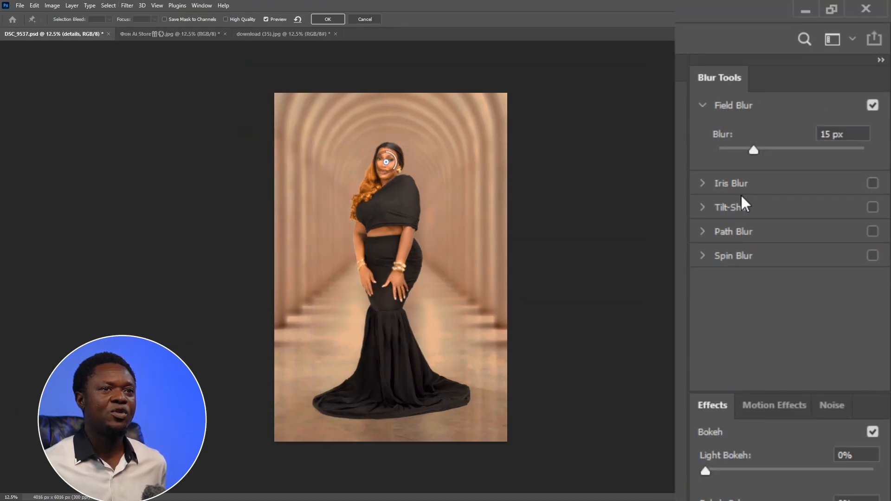
{"action": "left_click_drag", "start_coordinate": [753, 149], "coordinate": [703, 149]}
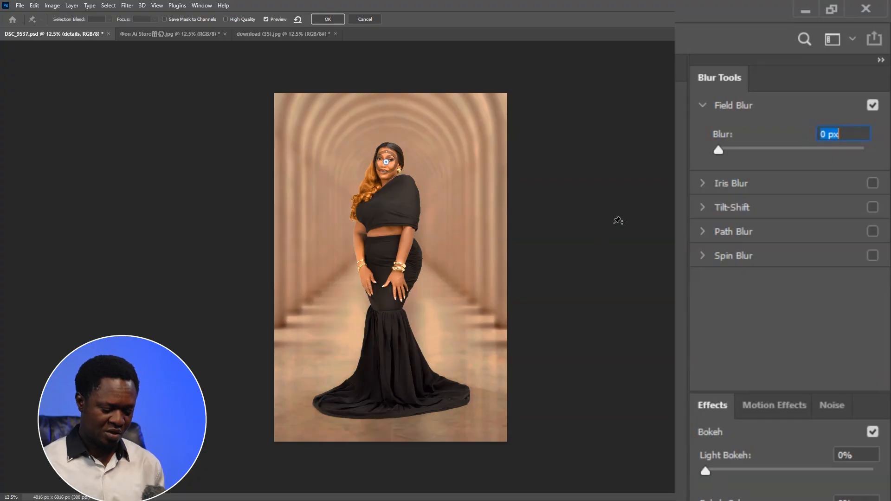
- Add a blur pin on the background just right of the woman's head and set its blur to 4 px
{"action": "key", "text": "ctrl+plus"}
{"action": "key", "text": "ctrl+plus"}
{"action": "key", "text": "ctrl+plus"}
{"action": "key", "text": "ctrl+plus"}
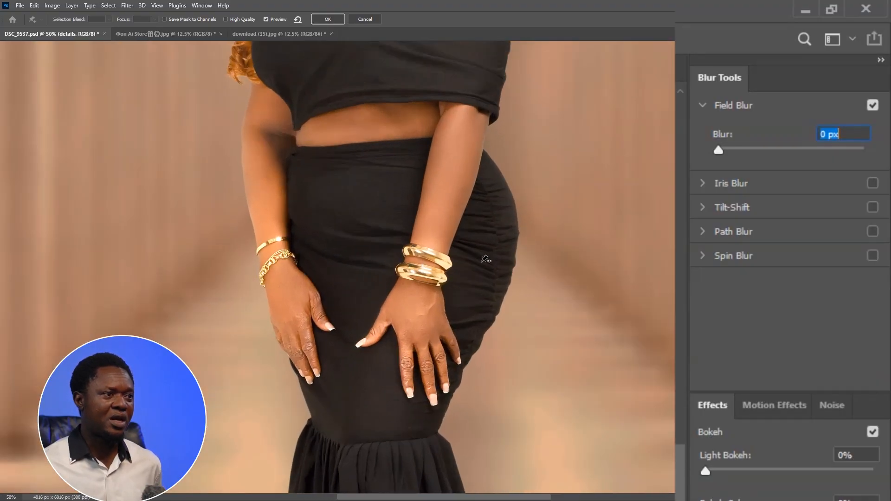
{"action": "scroll", "coordinate": [460, 218], "scroll_direction": "up", "scroll_amount": 5}
{"action": "scroll", "coordinate": [430, 293], "scroll_direction": "up", "scroll_amount": 1}
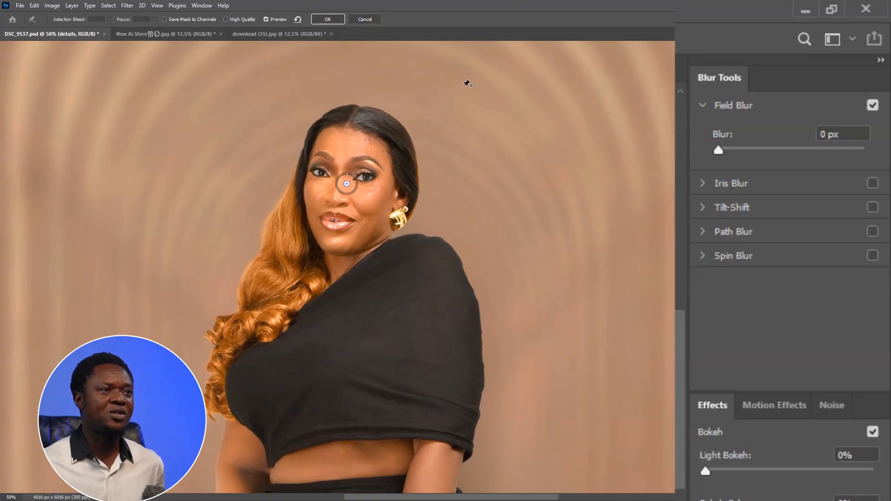
{"action": "left_click", "coordinate": [483, 130]}
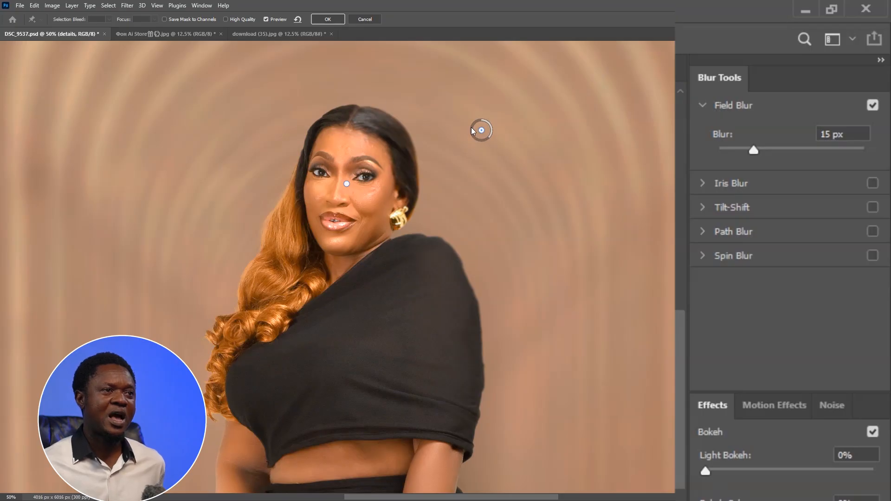
{"action": "left_click_drag", "start_coordinate": [481, 130], "coordinate": [440, 143]}
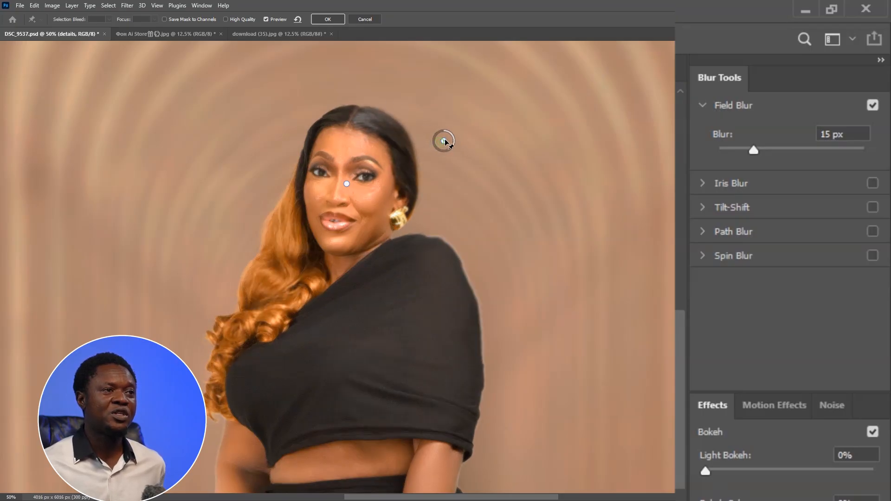
{"action": "left_click_drag", "start_coordinate": [440, 143], "coordinate": [469, 138]}
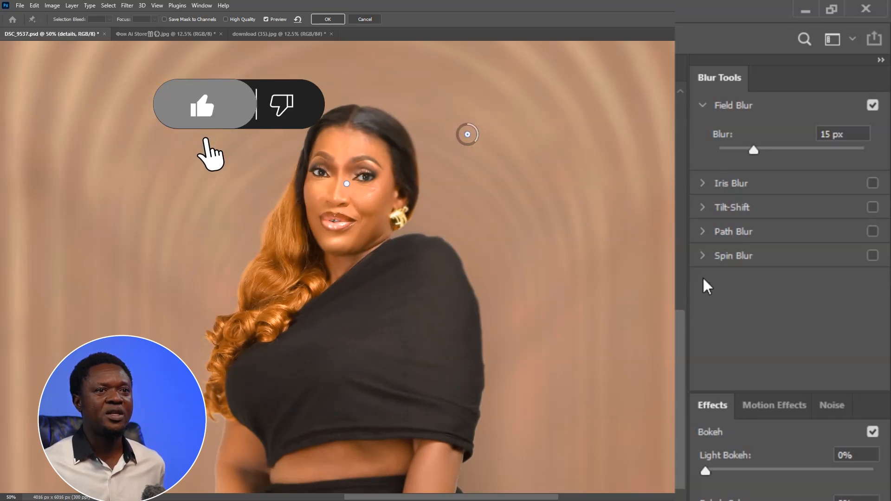
{"action": "left_click_drag", "start_coordinate": [753, 152], "coordinate": [730, 149]}
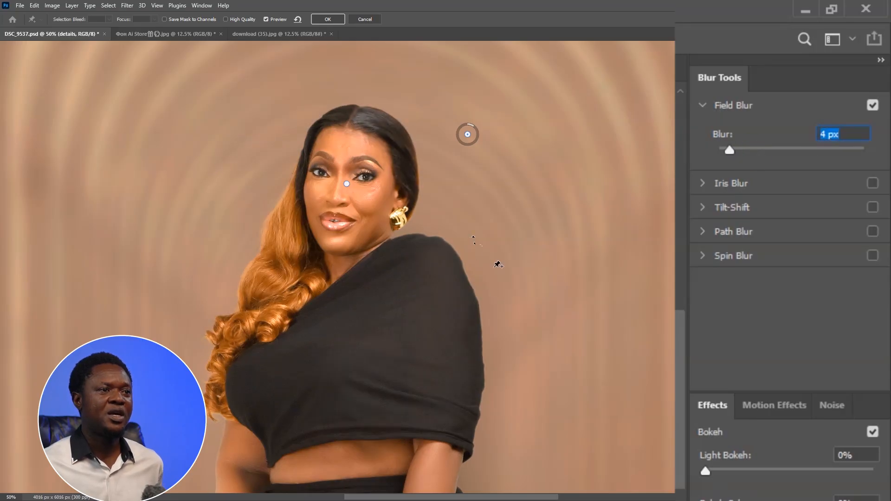
- Add 4 px blur pins beside the woman's covered shoulder and beside her long curls on the opposite side
{"action": "left_click", "coordinate": [495, 240]}
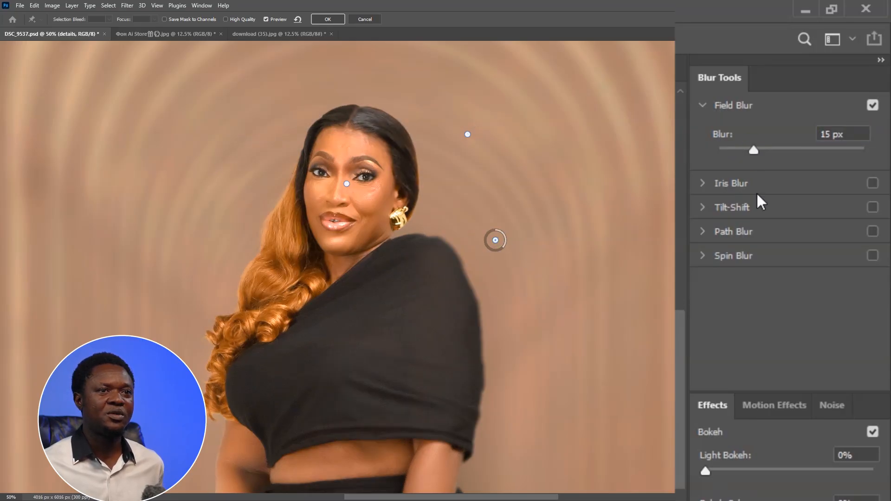
{"action": "left_click_drag", "start_coordinate": [753, 149], "coordinate": [732, 149]}
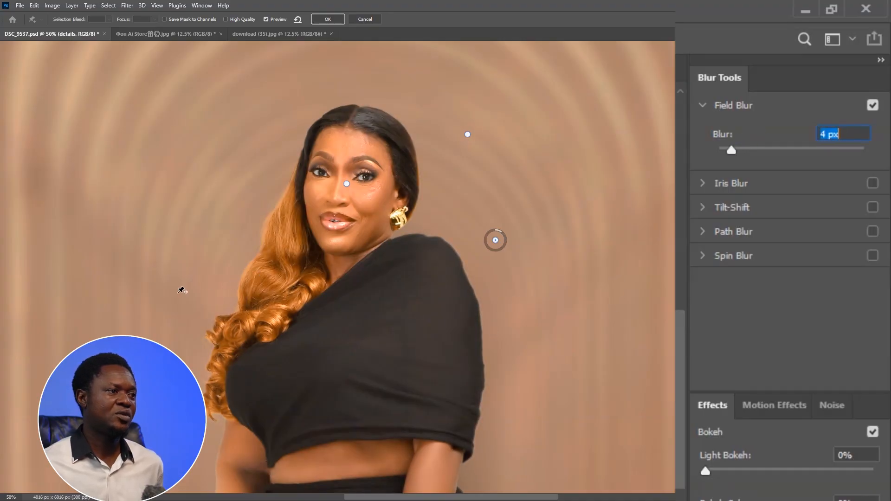
{"action": "left_click", "coordinate": [158, 294]}
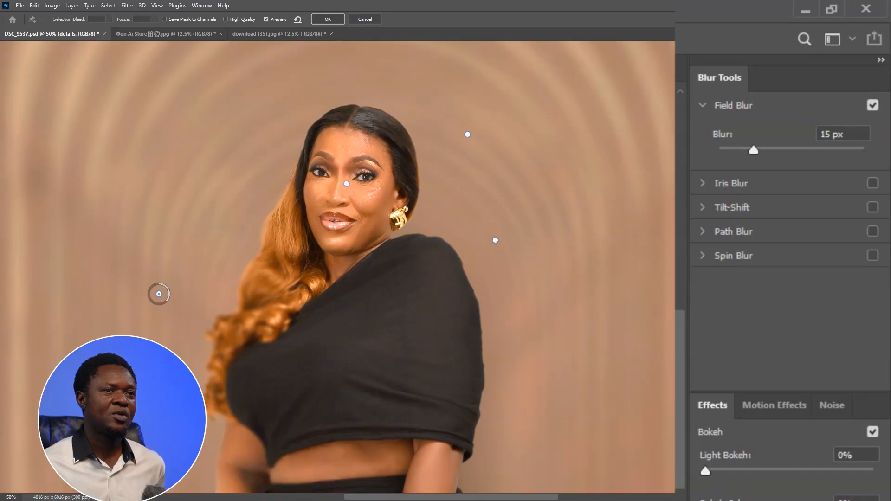
{"action": "left_click_drag", "start_coordinate": [749, 155], "coordinate": [730, 149]}
- Add 4 px blur pins left of the woman's forearm and right of her lower hip
{"action": "left_click_drag", "start_coordinate": [354, 370], "coordinate": [376, 64]}
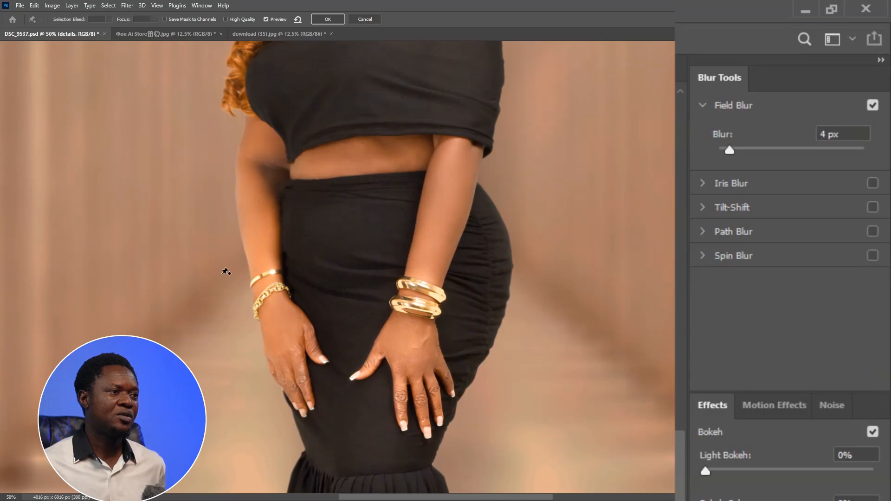
{"action": "left_click", "coordinate": [156, 206]}
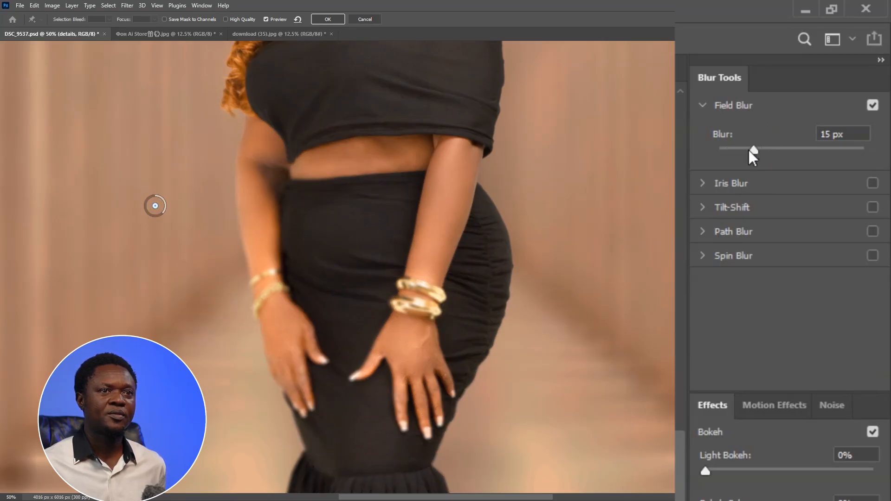
{"action": "left_click_drag", "start_coordinate": [748, 150], "coordinate": [731, 148]}
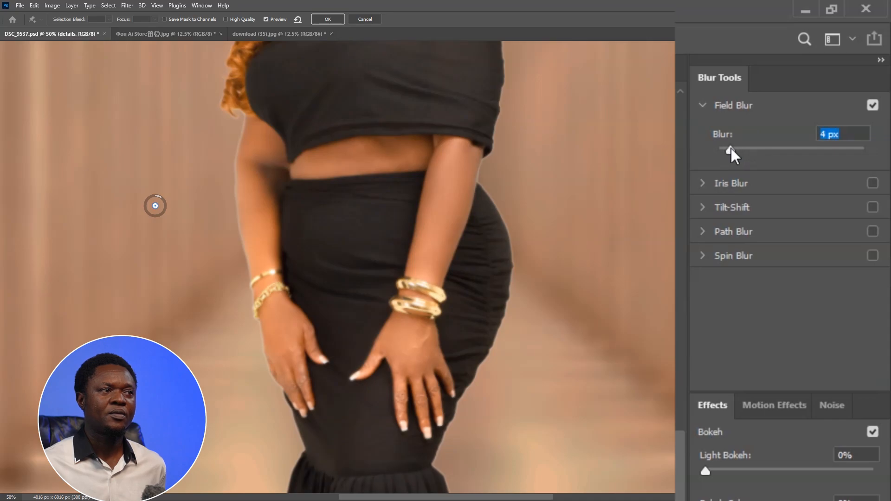
{"action": "left_click_drag", "start_coordinate": [370, 289], "coordinate": [315, 120]}
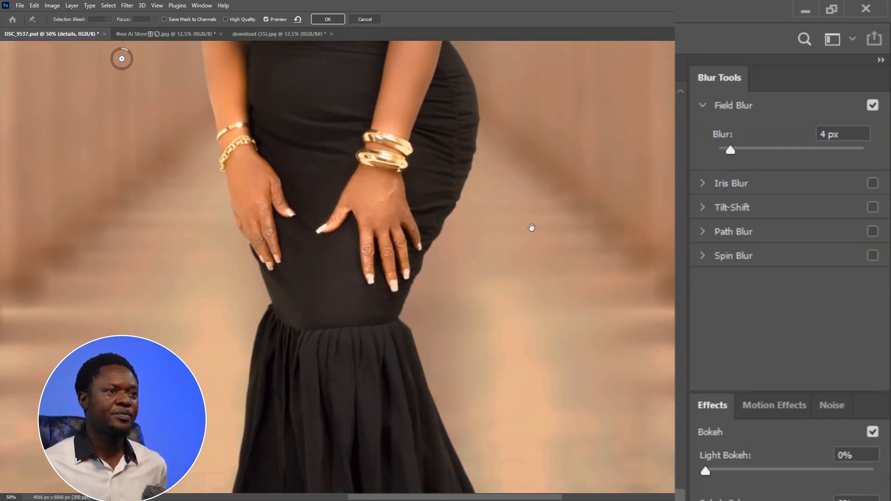
{"action": "left_click", "coordinate": [479, 265]}
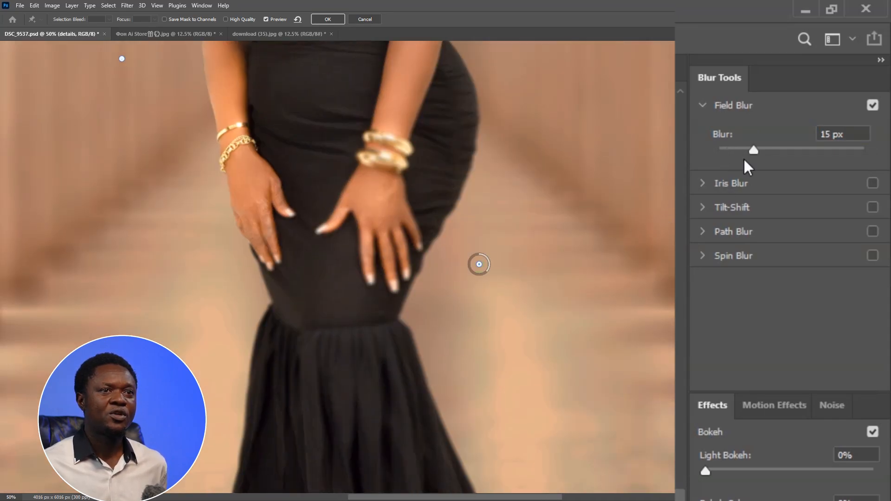
{"action": "left_click_drag", "start_coordinate": [748, 149], "coordinate": [729, 149]}
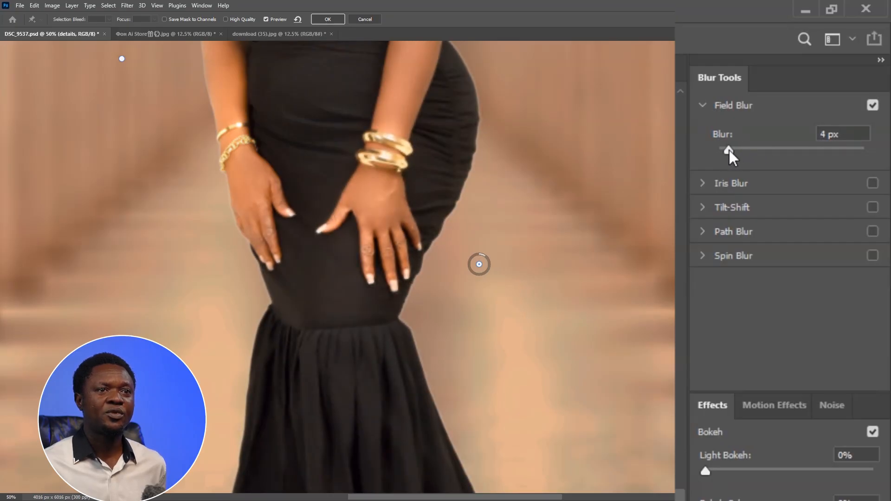
- Add a blur pin on each side of the gown's flared skirt and set both to 4 px
{"action": "left_click_drag", "start_coordinate": [456, 342], "coordinate": [443, 223]}
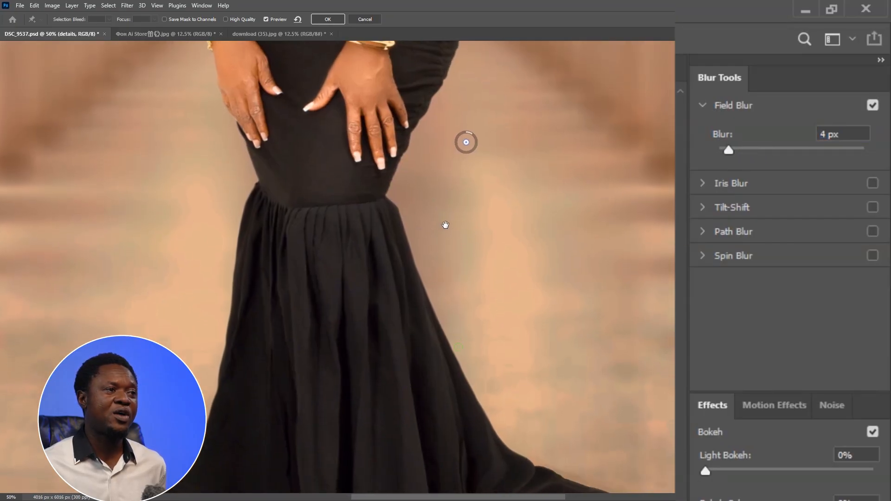
{"action": "left_click_drag", "start_coordinate": [304, 300], "coordinate": [307, 212]}
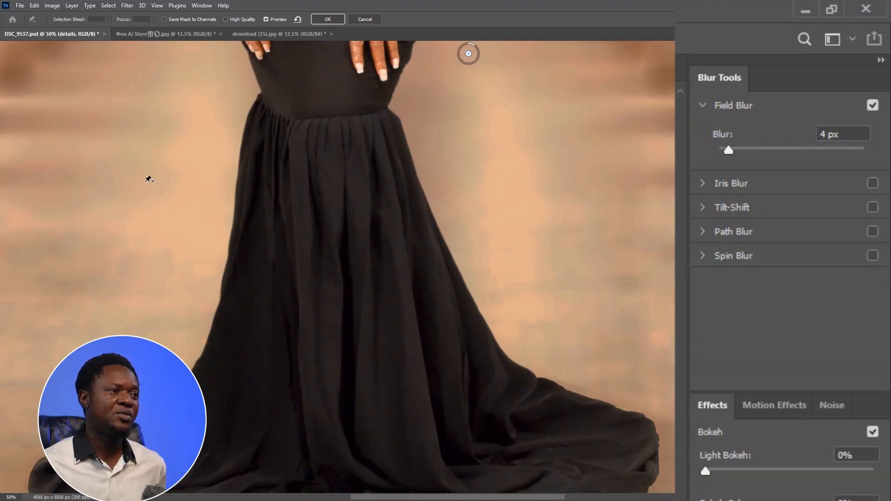
{"action": "left_click", "coordinate": [180, 160]}
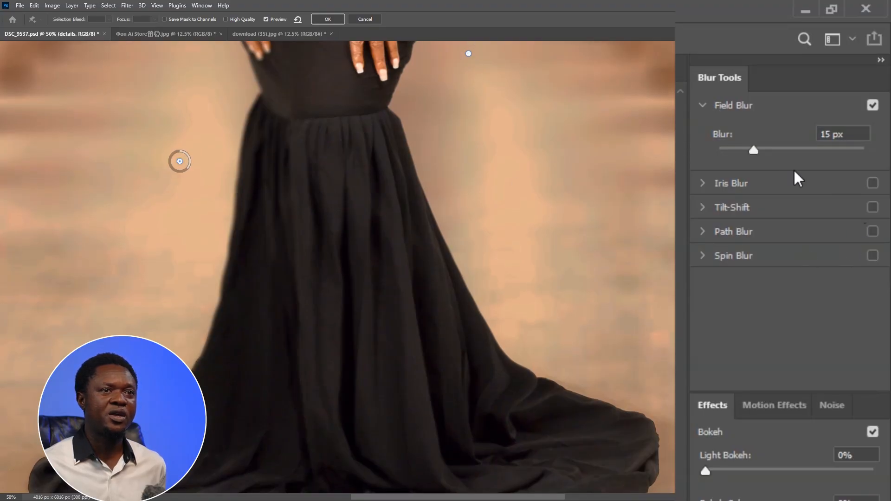
{"action": "left_click_drag", "start_coordinate": [753, 148], "coordinate": [731, 148]}
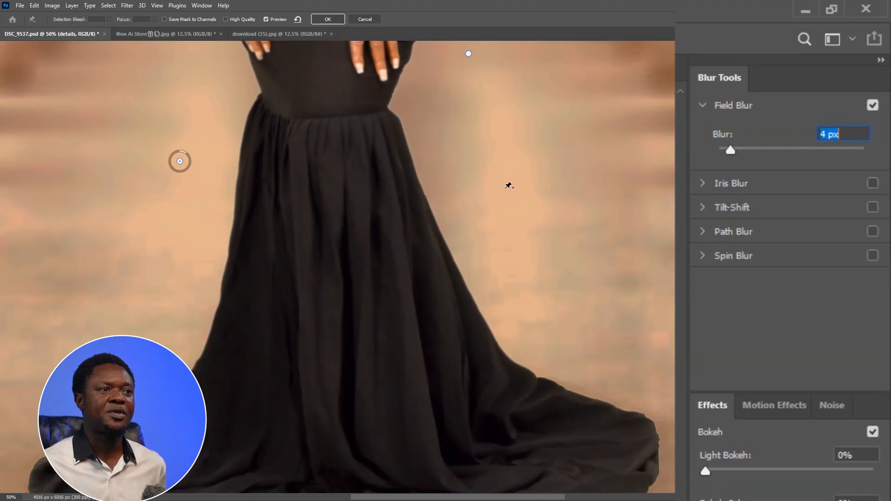
{"action": "left_click", "coordinate": [516, 174]}
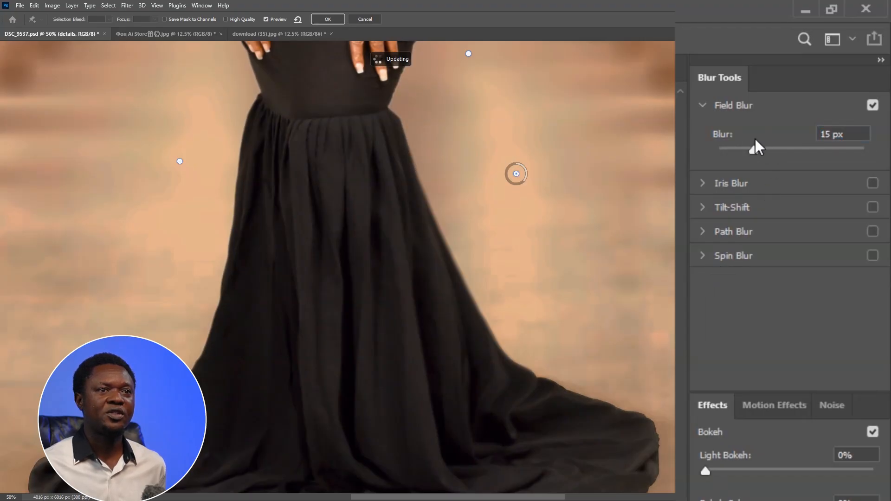
{"action": "left_click_drag", "start_coordinate": [753, 148], "coordinate": [731, 150]}
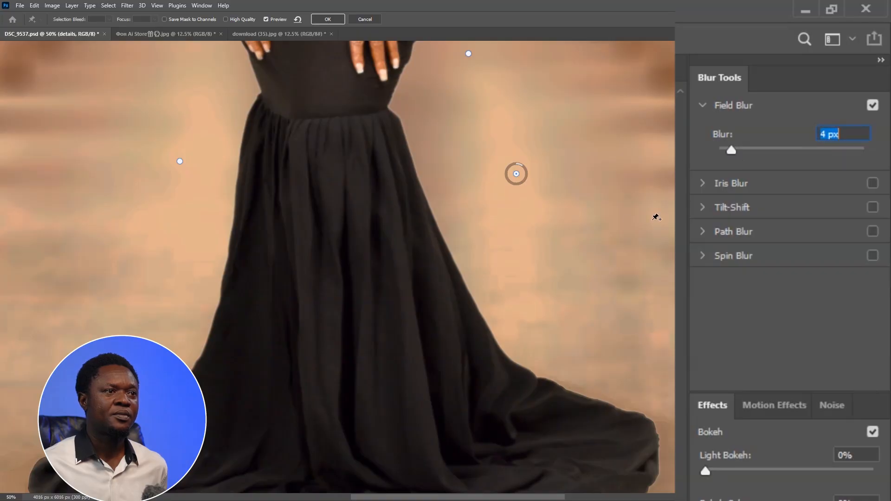
- Add a blur pin on the background just left of the woman's head and set its blur to 4 px
{"action": "key", "text": "ctrl+0"}
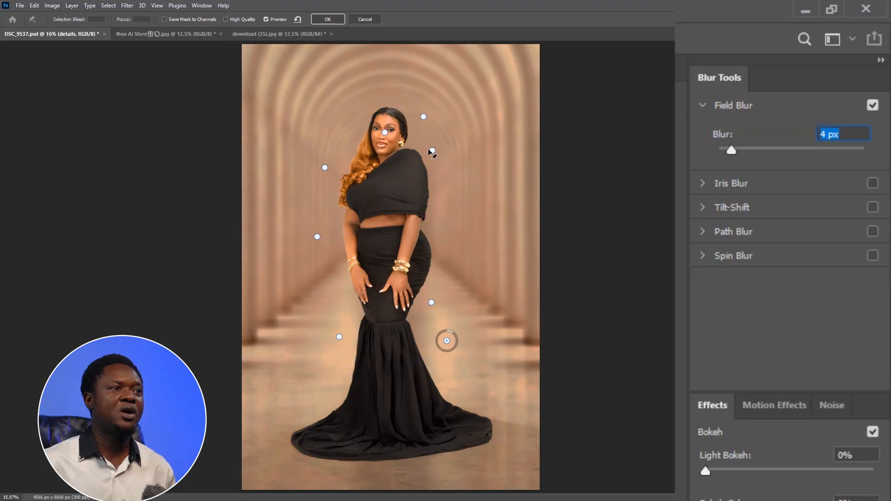
{"action": "left_click", "coordinate": [348, 110]}
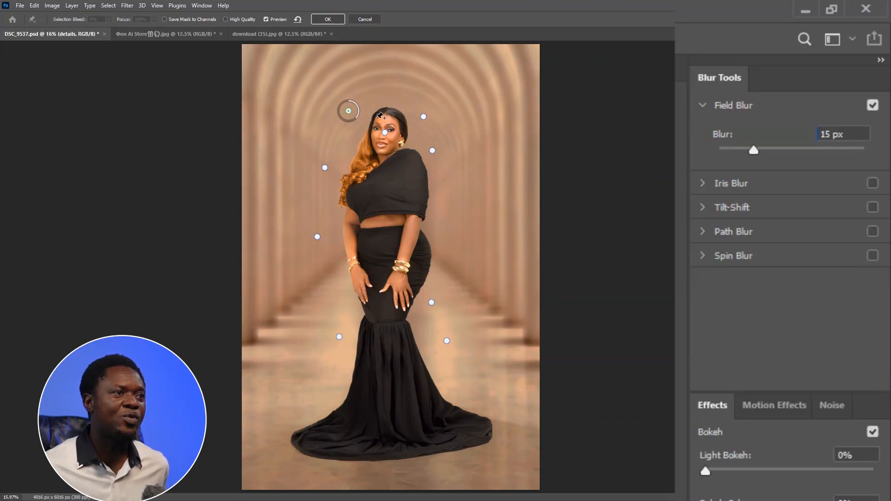
{"action": "left_click_drag", "start_coordinate": [750, 146], "coordinate": [728, 148]}
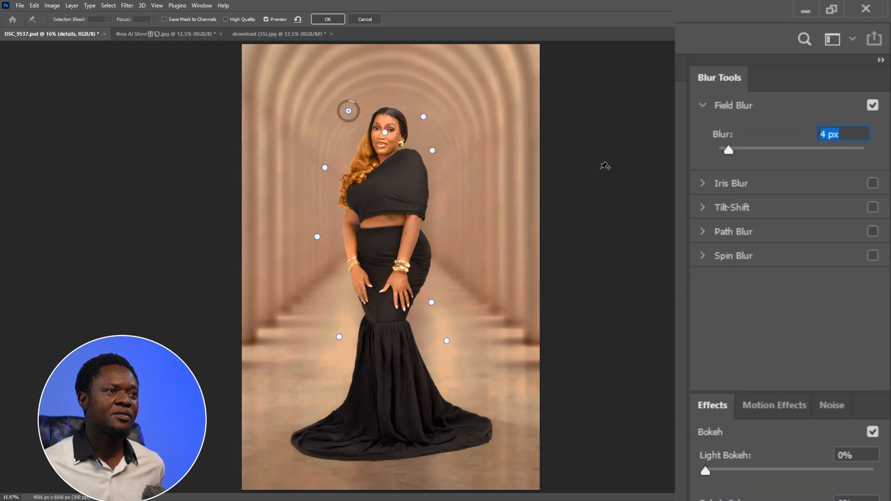
- Add a blur pin on the background beside the woman's elbow on the covered-shoulder side, reduce its blur, and apply the Field Blur
{"action": "key", "text": "ctrl+minus"}
{"action": "key", "text": "ctrl+minus"}
{"action": "key", "text": "ctrl+plus"}
{"action": "key", "text": "ctrl+plus"}
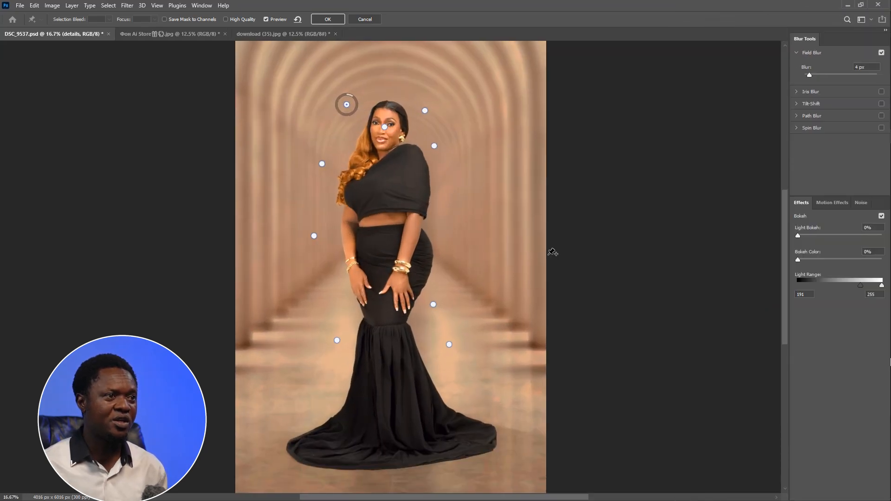
{"action": "left_click", "coordinate": [451, 205]}
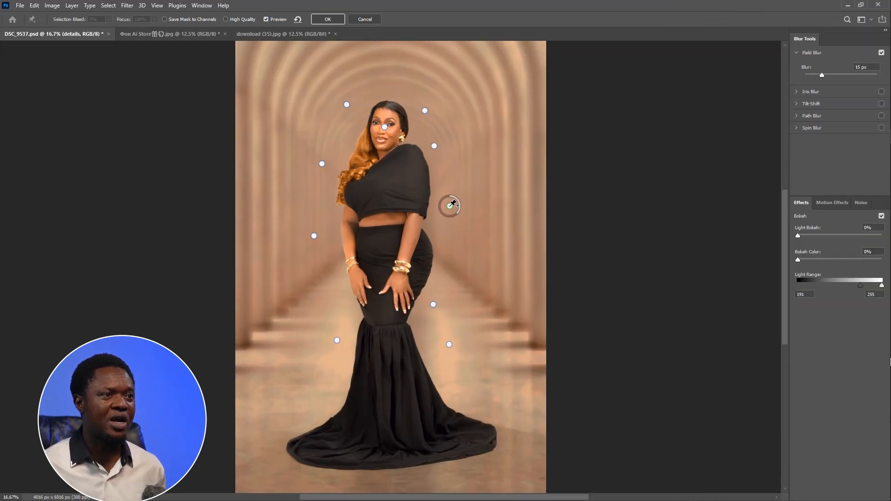
{"action": "left_click_drag", "start_coordinate": [821, 75], "coordinate": [810, 75]}
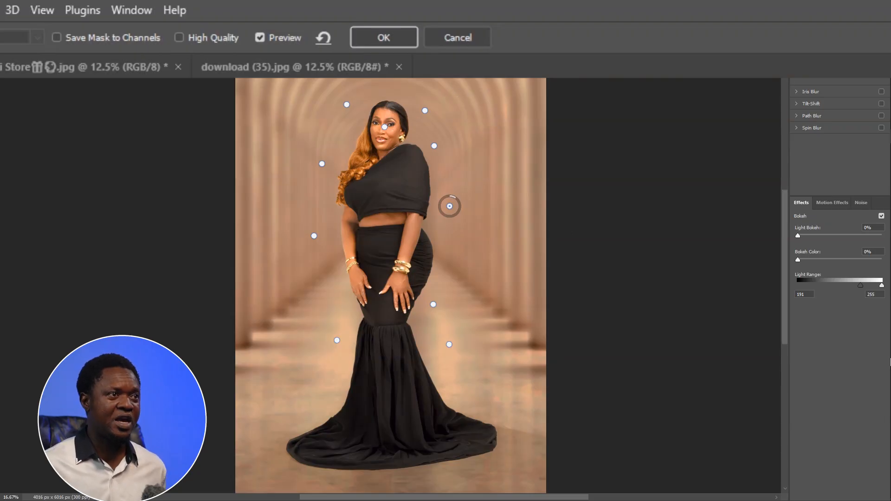
{"action": "left_click", "coordinate": [385, 34]}
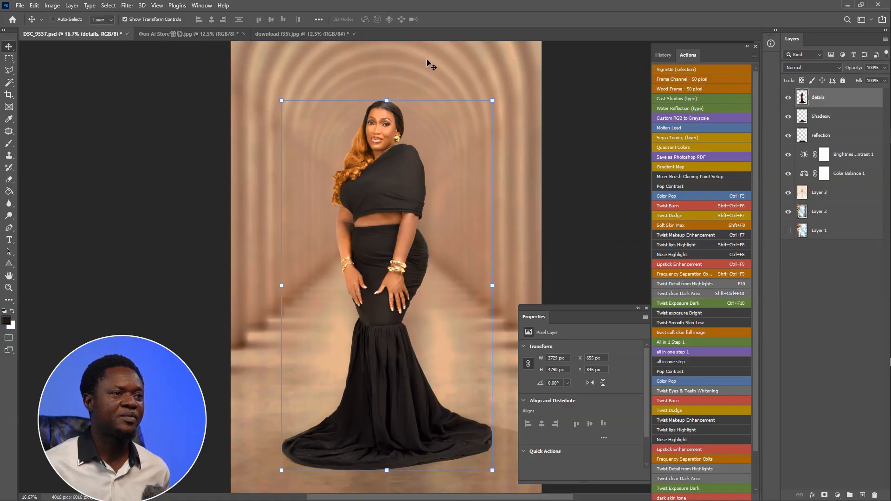
- Select the Shadeow layer and set up the Eraser with 21% flow and 19% opacity
{"action": "key", "text": "ctrl+minus"}
{"action": "key", "text": "ctrl+minus"}
{"action": "key", "text": "ctrl+minus"}
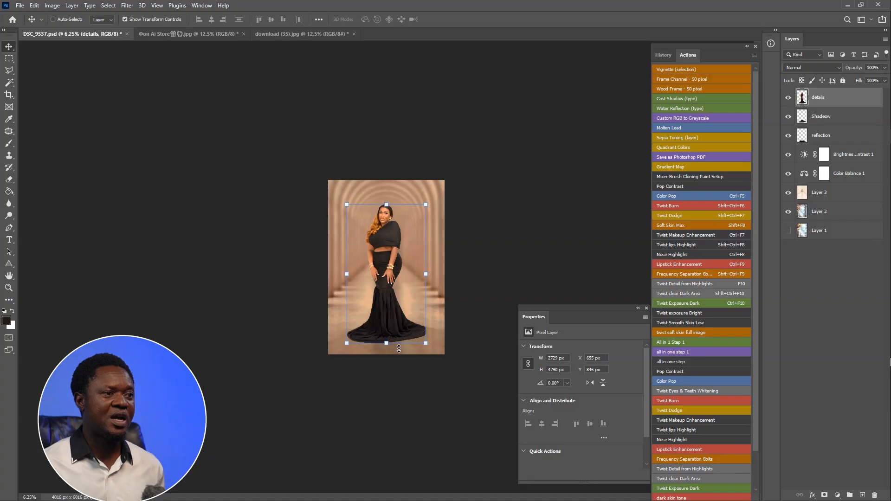
{"action": "left_click", "coordinate": [818, 117]}
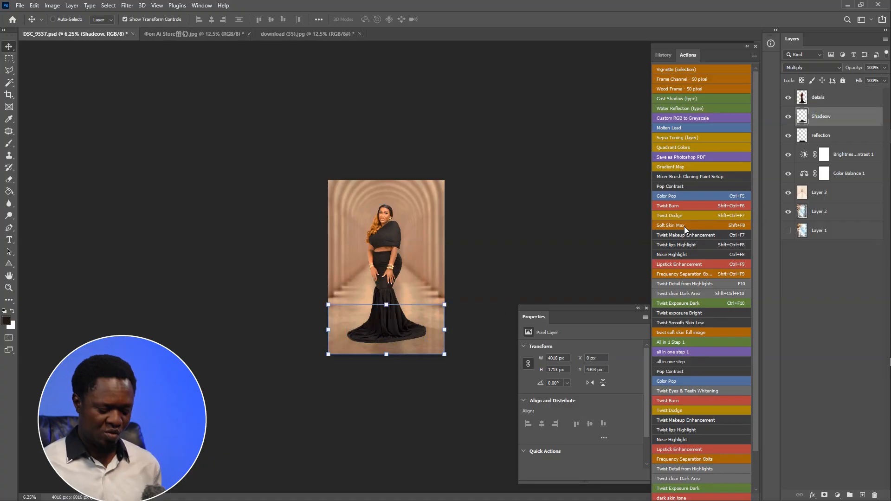
{"action": "key", "text": "ctrl+plus"}
{"action": "key", "text": "ctrl+plus"}
{"action": "key", "text": "ctrl+plus"}
{"action": "left_click_drag", "start_coordinate": [431, 307], "coordinate": [374, 217]}
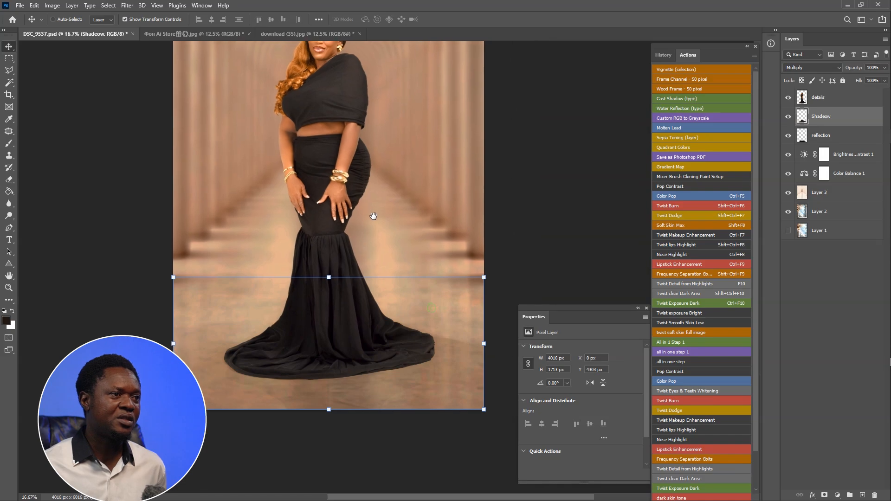
{"action": "left_click", "coordinate": [8, 179]}
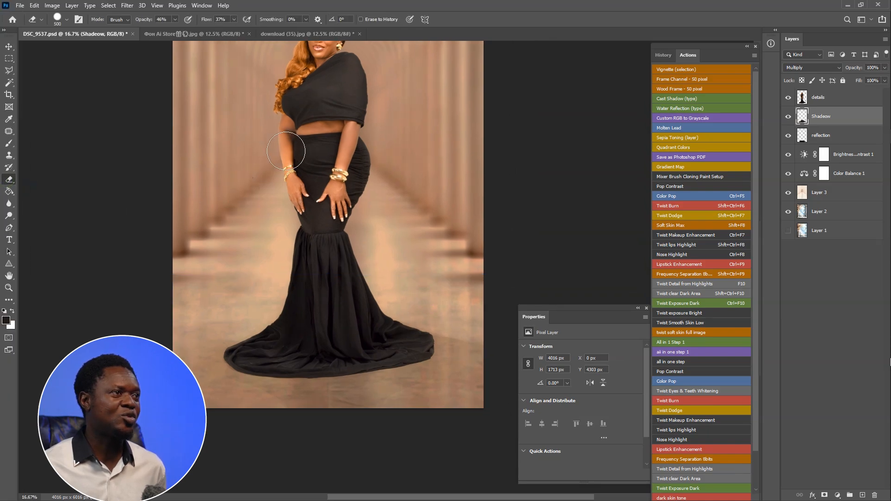
{"action": "left_click", "coordinate": [233, 20]}
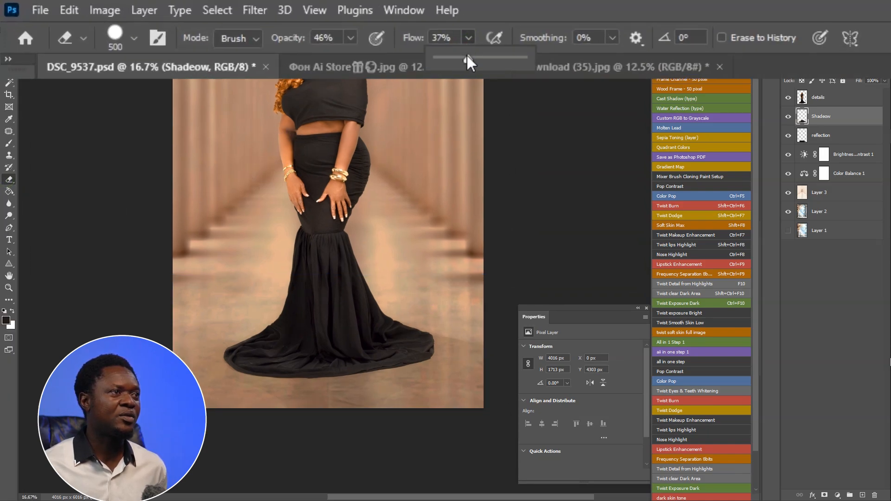
{"action": "left_click", "coordinate": [349, 37]}
{"action": "left_click_drag", "start_coordinate": [349, 60], "coordinate": [333, 60]}
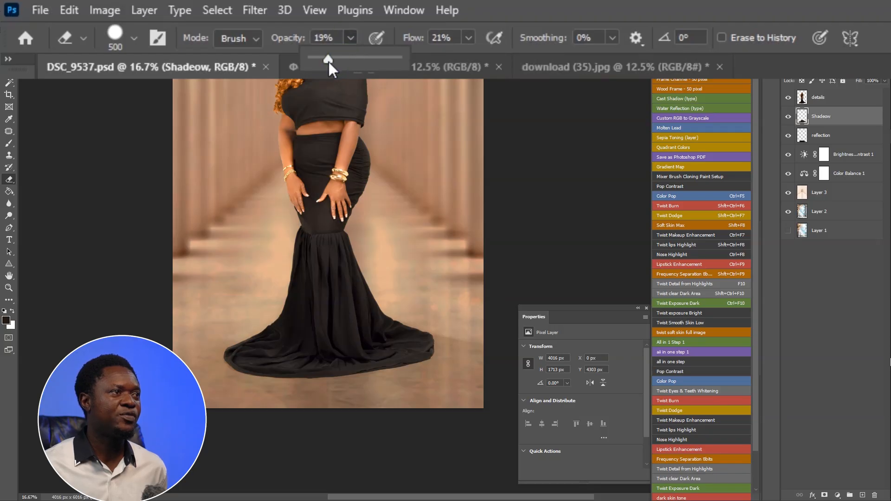
- Lightly erase the floor shadow on both sides of the gown's hem with the 500 px Eraser
{"action": "mouse_move", "coordinate": [236, 316]}
{"action": "left_mouse_down"}
{"action": "mouse_move", "coordinate": [187, 367]}
{"action": "mouse_move", "coordinate": [200, 333]}
{"action": "mouse_move", "coordinate": [206, 340]}
{"action": "left_mouse_up"}
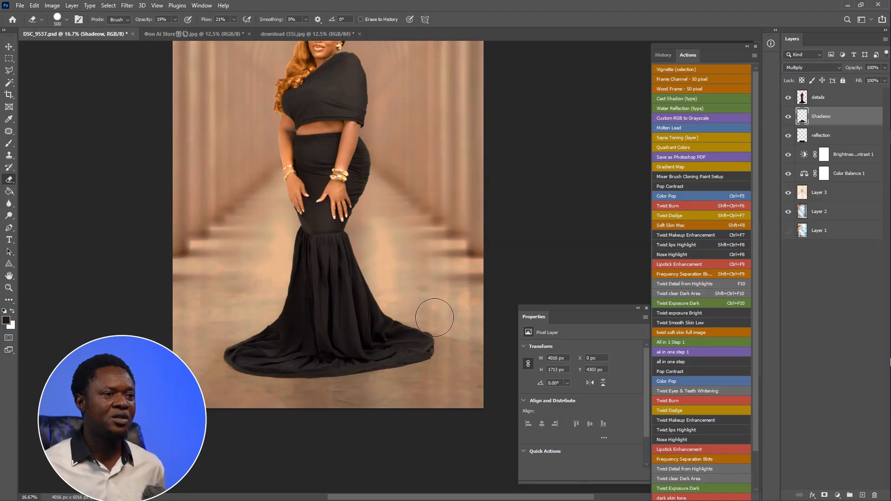
{"action": "mouse_move", "coordinate": [451, 332]}
{"action": "left_mouse_down"}
{"action": "mouse_move", "coordinate": [478, 335]}
{"action": "mouse_move", "coordinate": [481, 350]}
{"action": "mouse_move", "coordinate": [418, 309]}
{"action": "mouse_move", "coordinate": [484, 341]}
{"action": "mouse_move", "coordinate": [440, 325]}
{"action": "mouse_move", "coordinate": [476, 362]}
{"action": "mouse_move", "coordinate": [463, 340]}
{"action": "mouse_move", "coordinate": [484, 411]}
{"action": "mouse_move", "coordinate": [444, 355]}
{"action": "mouse_move", "coordinate": [446, 375]}
{"action": "mouse_move", "coordinate": [461, 375]}
{"action": "mouse_move", "coordinate": [484, 408]}
{"action": "mouse_move", "coordinate": [481, 382]}
{"action": "mouse_move", "coordinate": [463, 420]}
{"action": "mouse_move", "coordinate": [324, 418]}
{"action": "mouse_move", "coordinate": [445, 411]}
{"action": "mouse_move", "coordinate": [211, 404]}
{"action": "mouse_move", "coordinate": [293, 414]}
{"action": "mouse_move", "coordinate": [437, 393]}
{"action": "mouse_move", "coordinate": [293, 389]}
{"action": "mouse_move", "coordinate": [477, 378]}
{"action": "left_mouse_up"}
{"action": "key", "text": "ctrl+minus"}
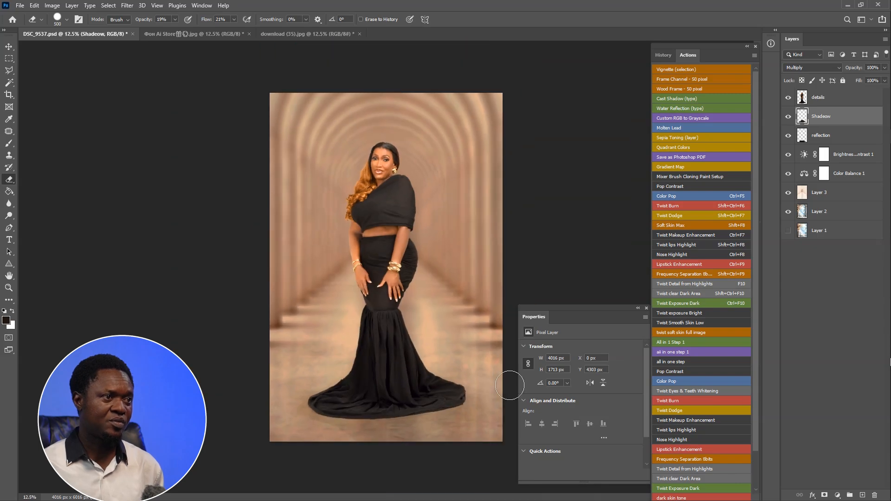
{"action": "key", "text": "ctrl+plus"}
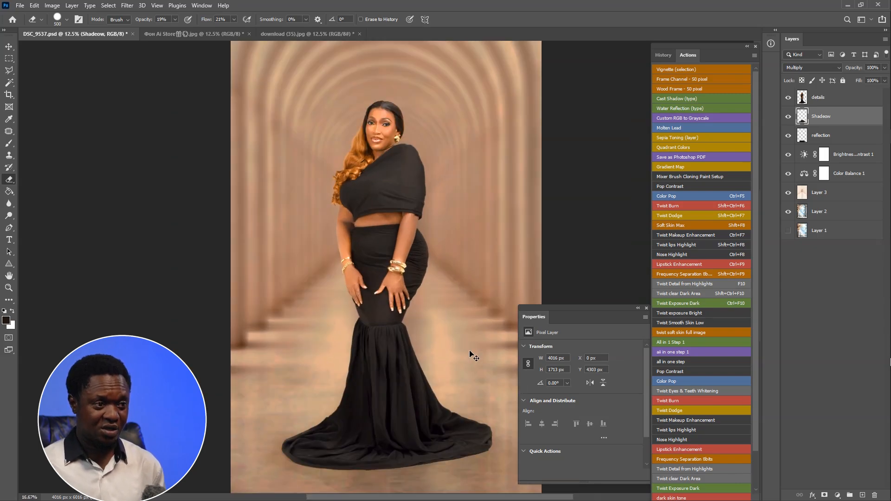
{"action": "key", "text": "ctrl+minus"}
{"action": "key", "text": "ctrl+minus"}
{"action": "key", "text": "ctrl+minus"}
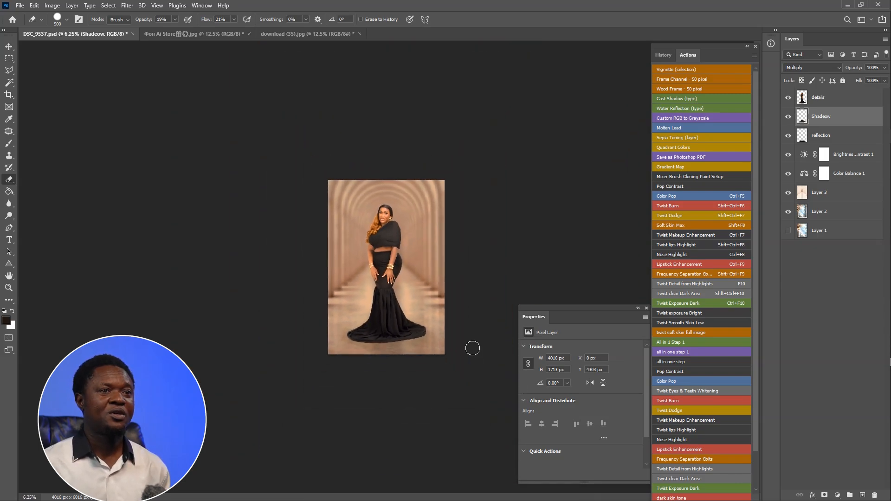
- Toggle Layer 3's visibility to compare the arched hallway with the columned sky background, leaving Layer 3 hidden
{"action": "left_click", "coordinate": [788, 192]}
{"action": "key", "text": "ctrl+plus"}
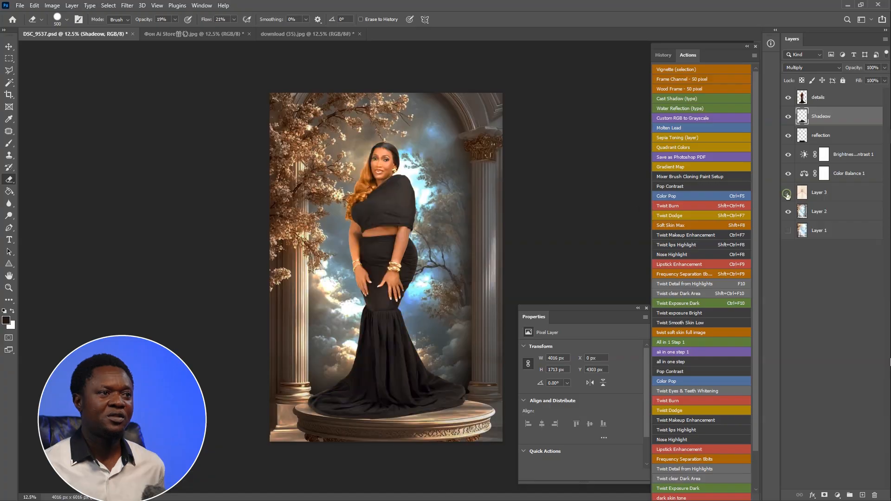
{"action": "left_click", "coordinate": [787, 192]}
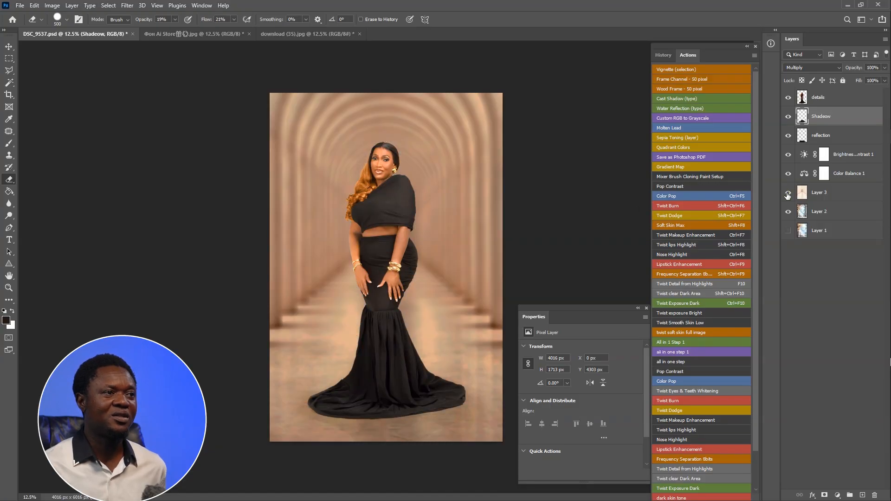
{"action": "left_click", "coordinate": [787, 193]}
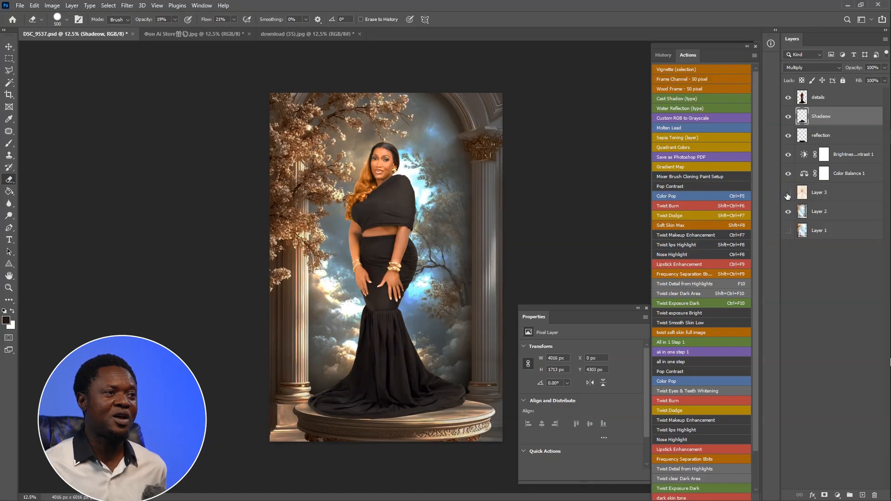
{"action": "left_click", "coordinate": [787, 193]}
{"action": "left_click", "coordinate": [788, 193]}
- Examine the detail of Layer 2's blossom branches beside the woman's arm, hair and face at 66.7% zoom
{"action": "key", "text": "ctrl+plus"}
{"action": "key", "text": "ctrl+plus"}
{"action": "key", "text": "ctrl+plus"}
{"action": "key", "text": "ctrl+plus"}
{"action": "key", "text": "ctrl+plus"}
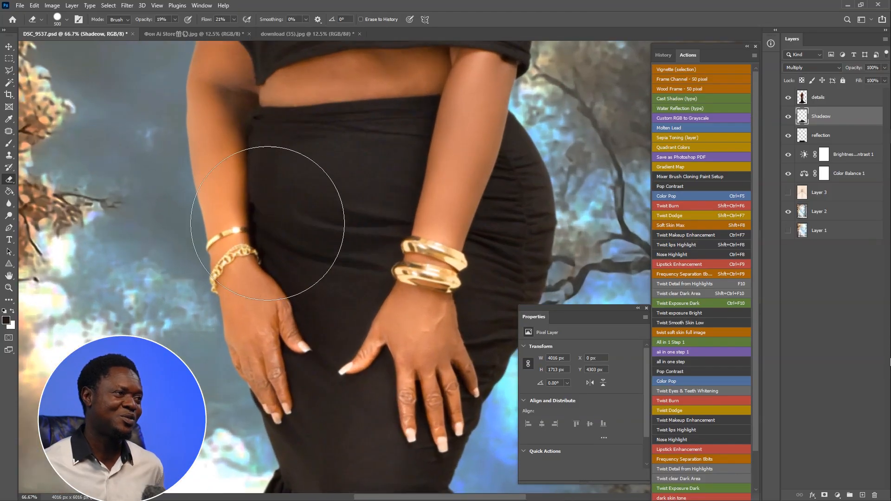
{"action": "left_click_drag", "start_coordinate": [202, 223], "coordinate": [439, 258]}
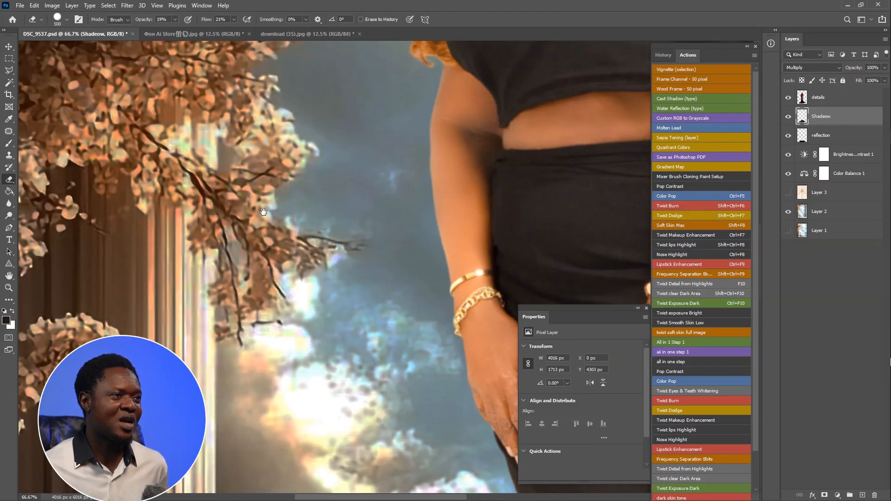
{"action": "left_click_drag", "start_coordinate": [207, 162], "coordinate": [177, 212]}
{"action": "mouse_move", "coordinate": [352, 265]}
{"action": "left_mouse_down"}
{"action": "mouse_move", "coordinate": [316, 316]}
{"action": "mouse_move", "coordinate": [235, 350]}
{"action": "left_mouse_up"}
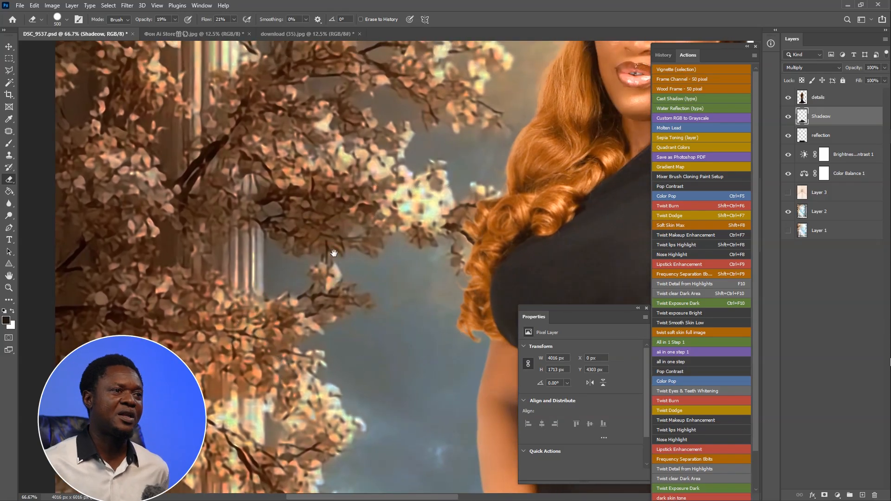
{"action": "left_click_drag", "start_coordinate": [377, 248], "coordinate": [284, 349]}
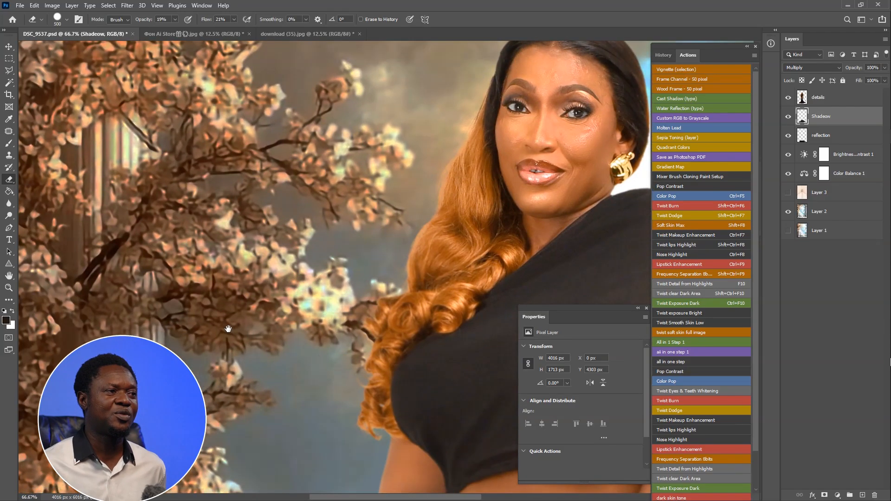
{"action": "left_click_drag", "start_coordinate": [228, 331], "coordinate": [327, 288]}
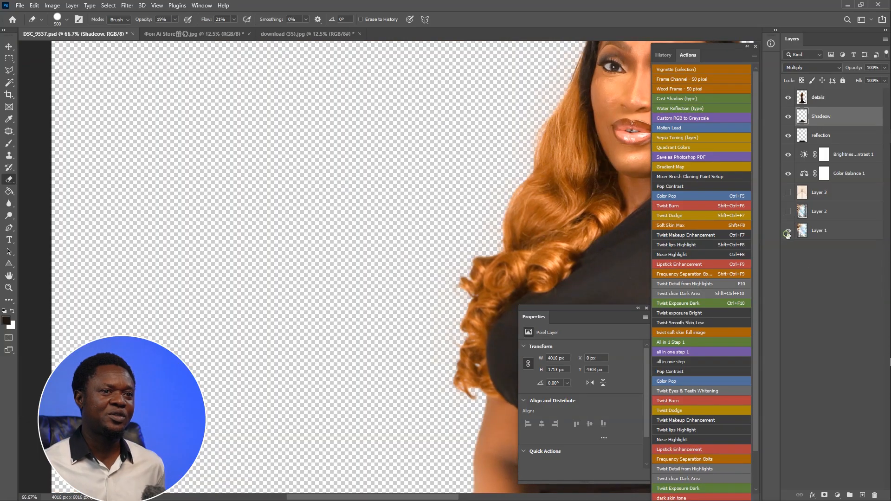
- Show Layer 1 and toggle Layer 2's visibility to compare the blossom detail in the two background versions
{"action": "left_click", "coordinate": [787, 231]}
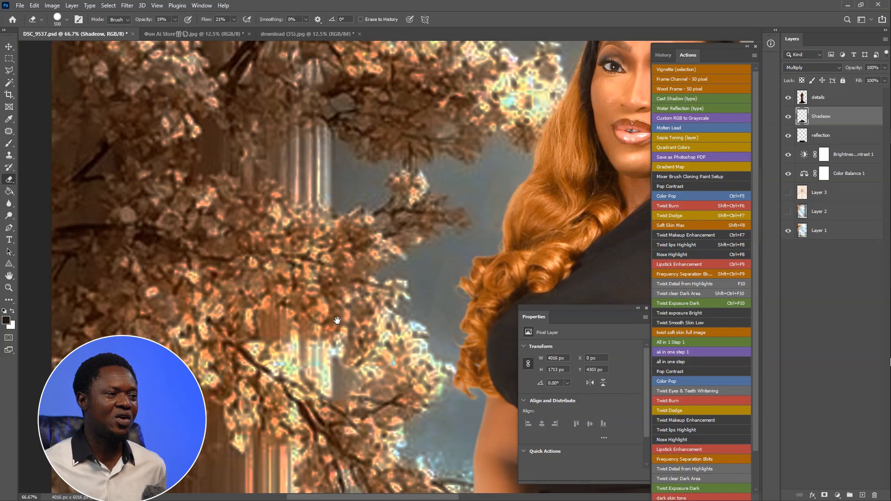
{"action": "left_click_drag", "start_coordinate": [340, 331], "coordinate": [327, 293]}
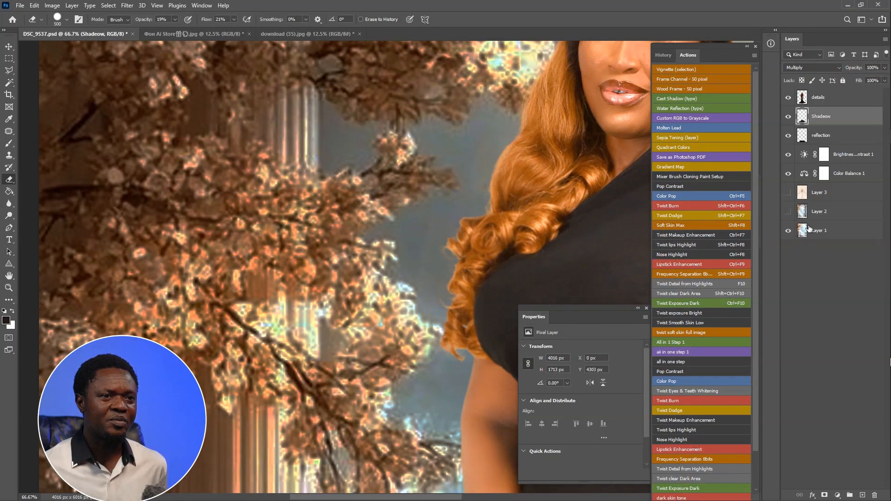
{"action": "left_click", "coordinate": [788, 212]}
{"action": "left_click", "coordinate": [789, 213]}
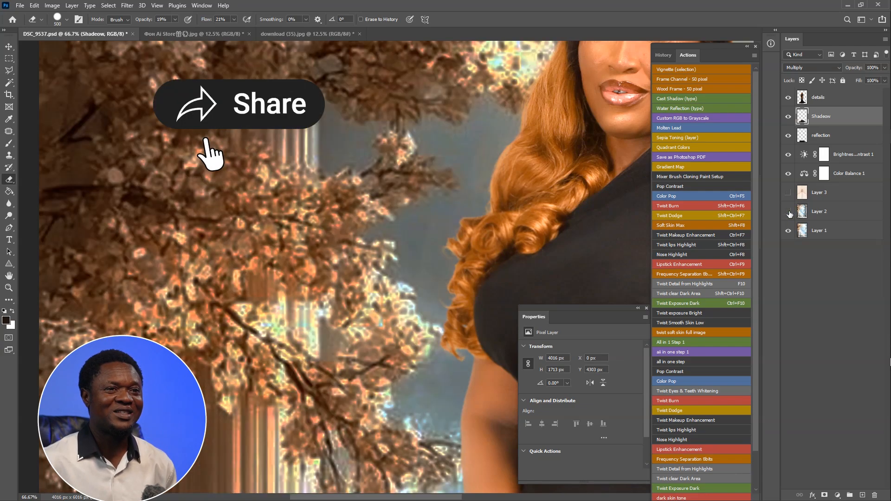
{"action": "left_click", "coordinate": [789, 213]}
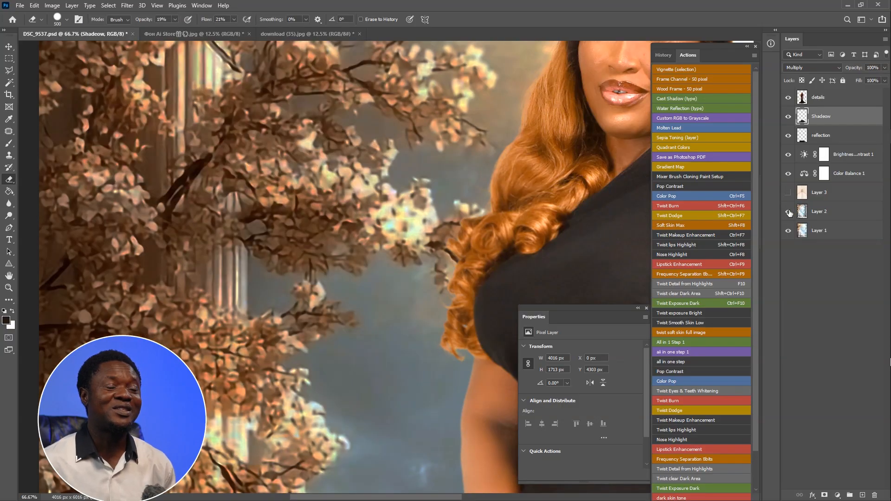